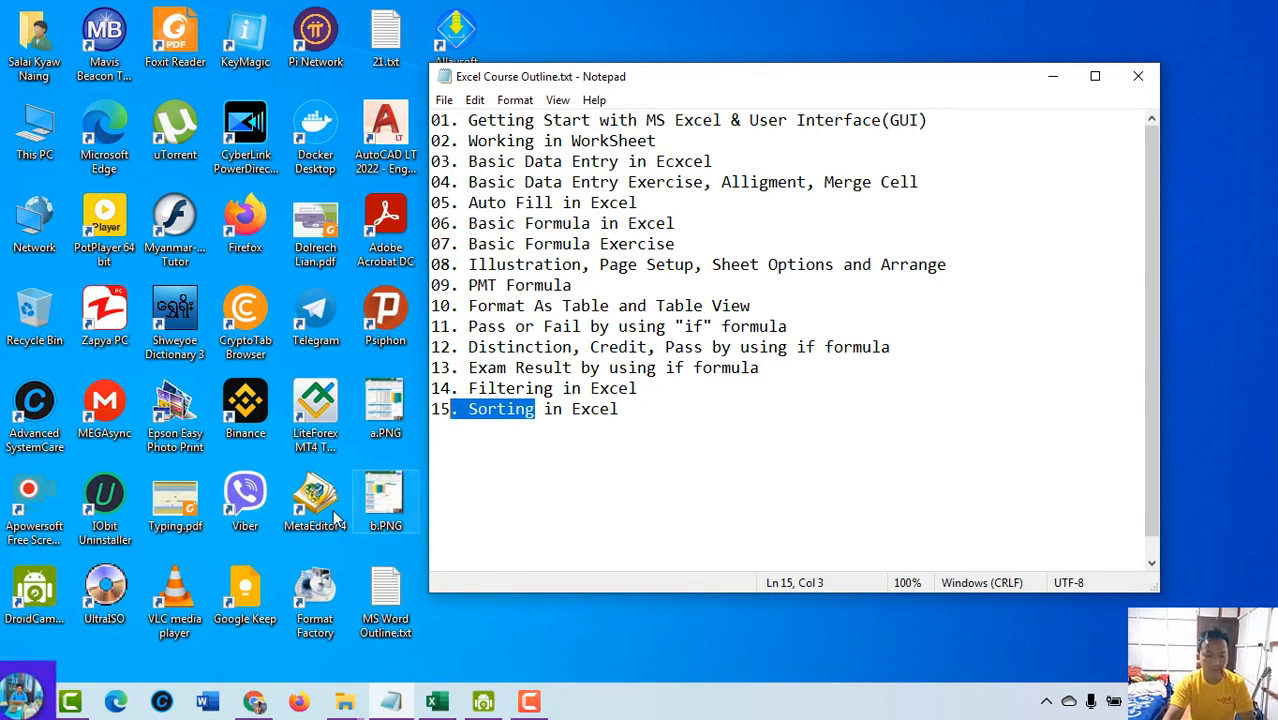
- Switch to the Excel Data.xlsx workbook and review the subject marks and the Total Mark column in the exam table
left_click(437, 702)
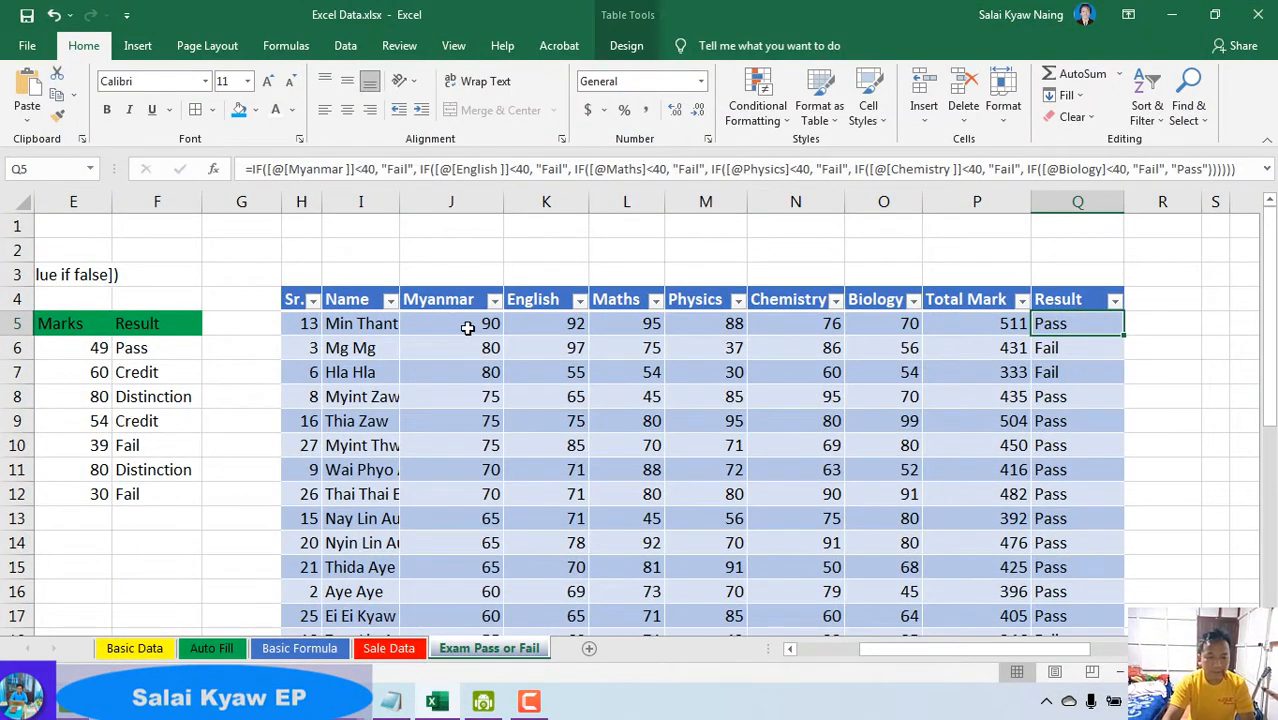
left_click_drag(480, 323, 468, 428)
scroll(468, 425, "up", 3)
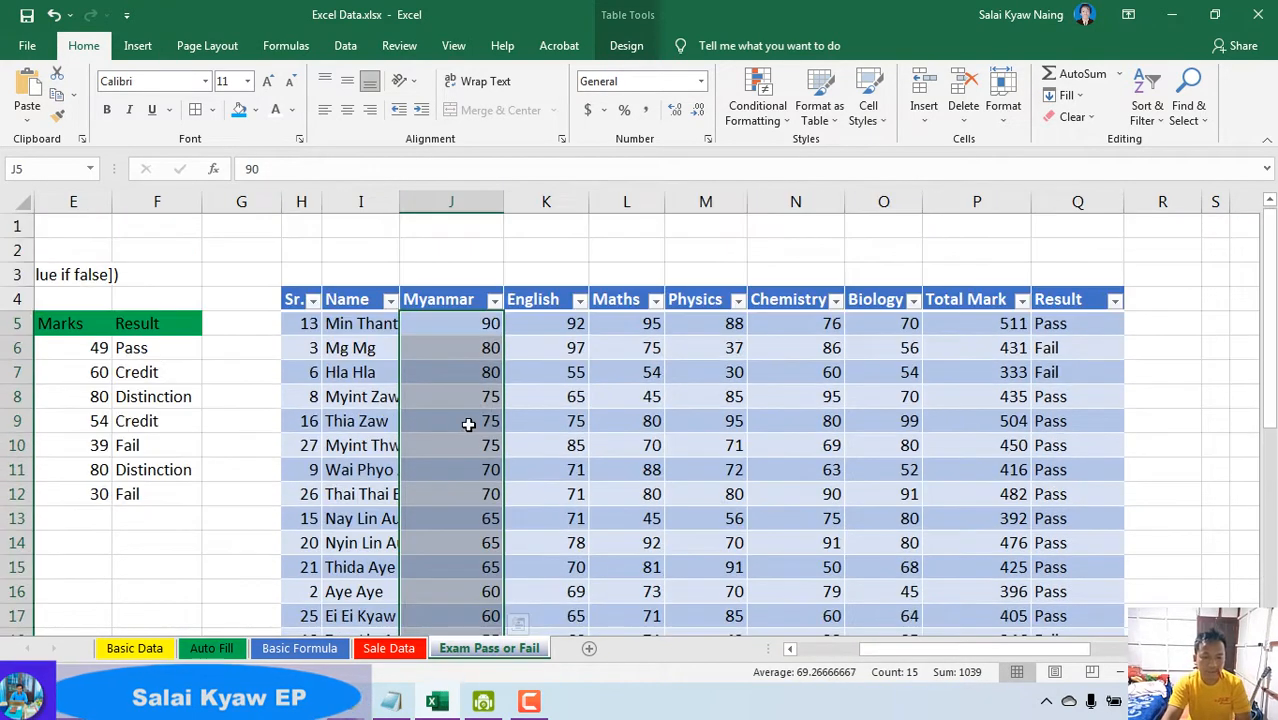
left_click(531, 299)
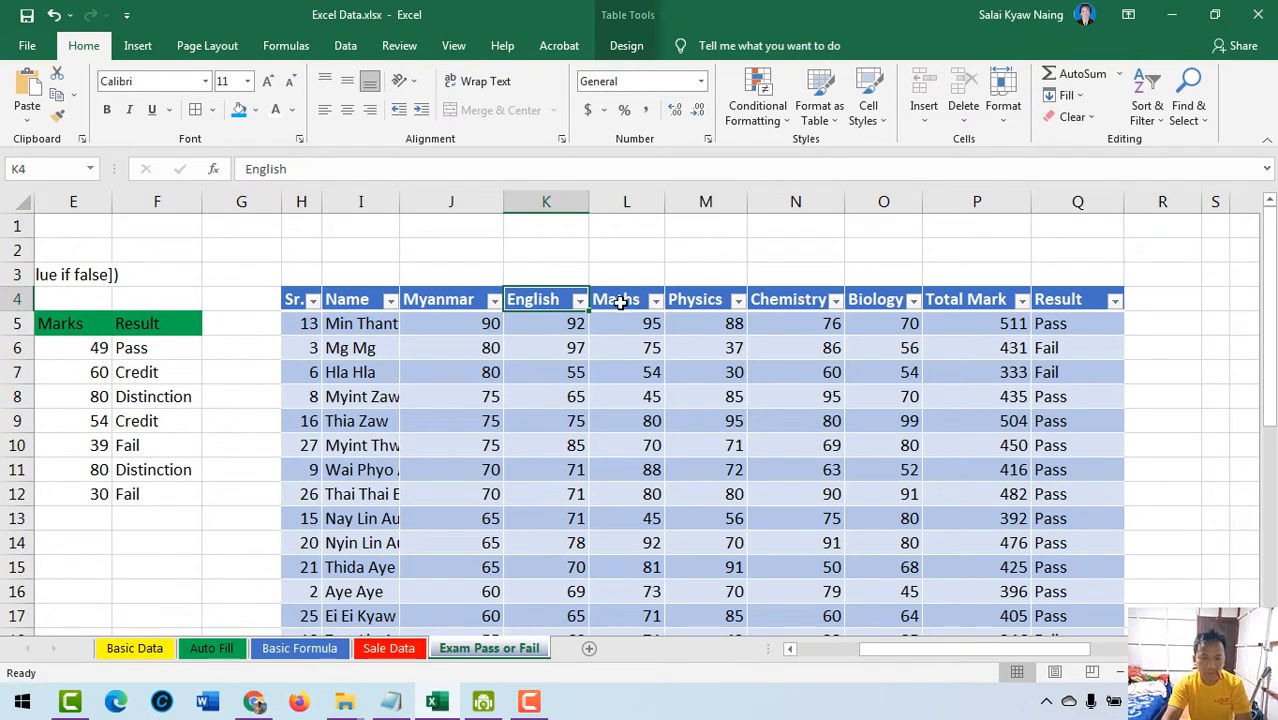
left_click(625, 299)
left_click_drag(730, 323, 748, 575)
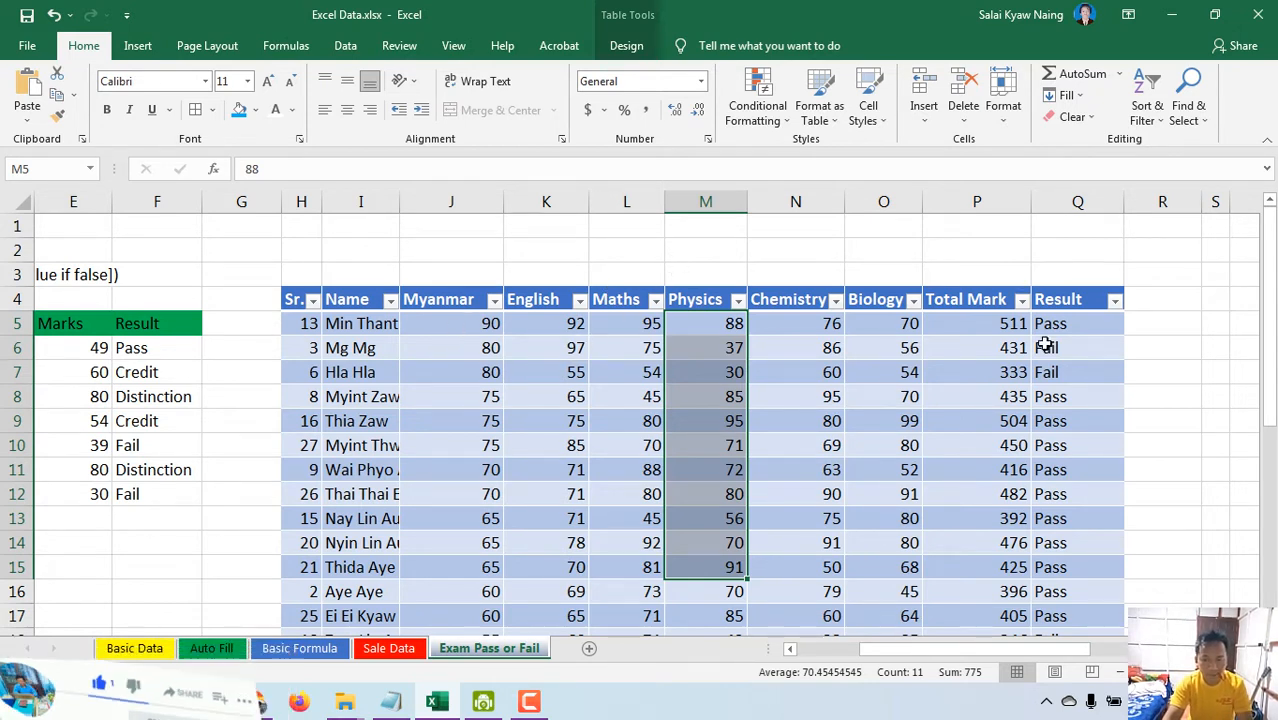
left_click_drag(1005, 323, 1000, 591)
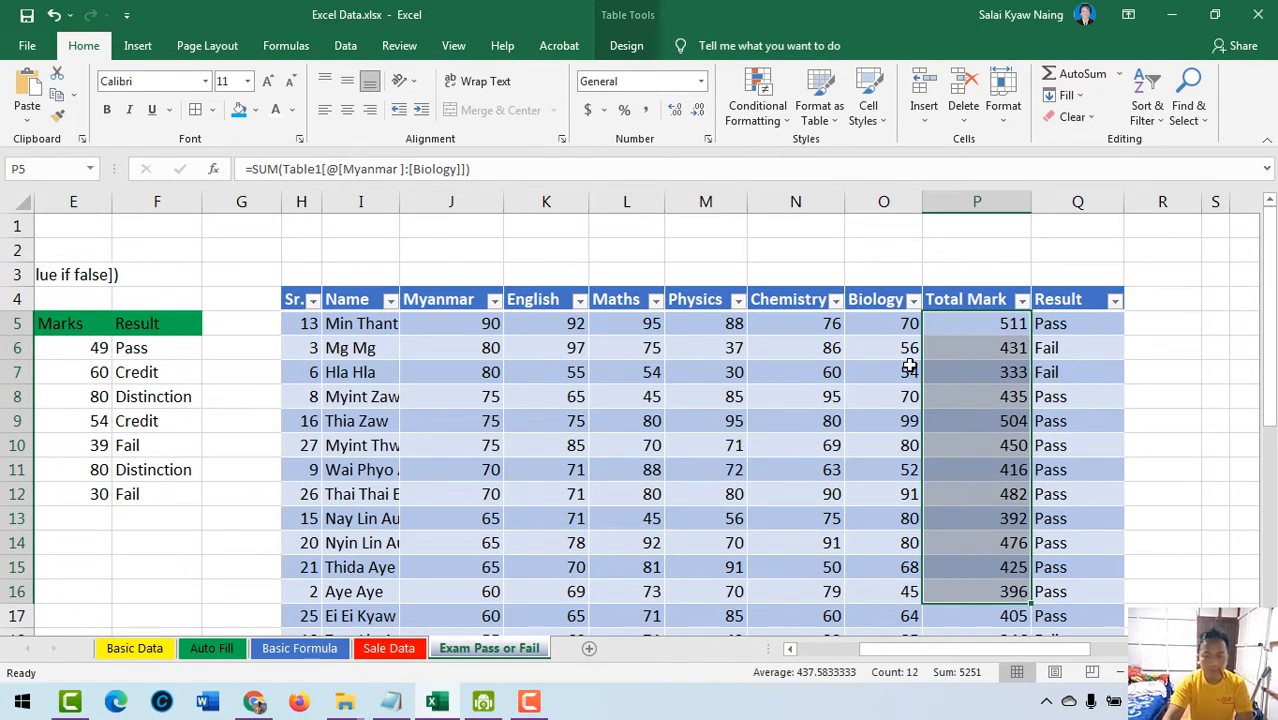
left_click(993, 323)
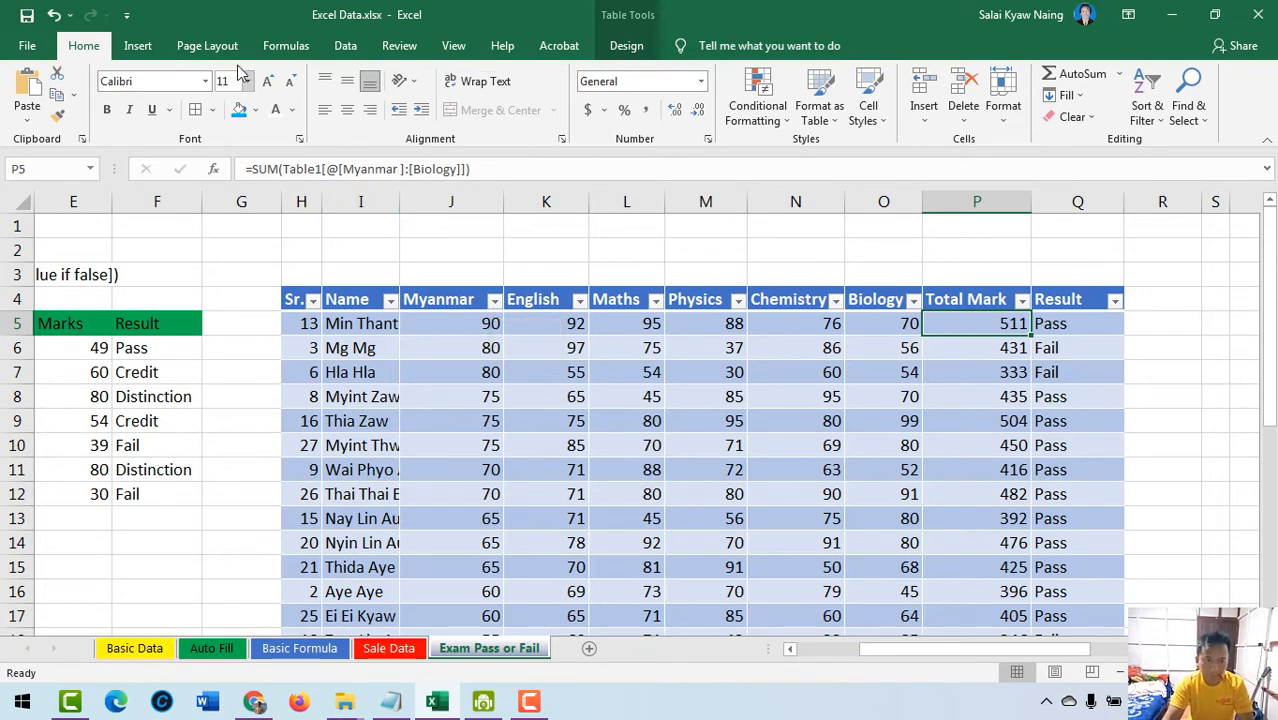
- Sort the exam table by the Maths column from largest to smallest and check the top marks
left_click(345, 45)
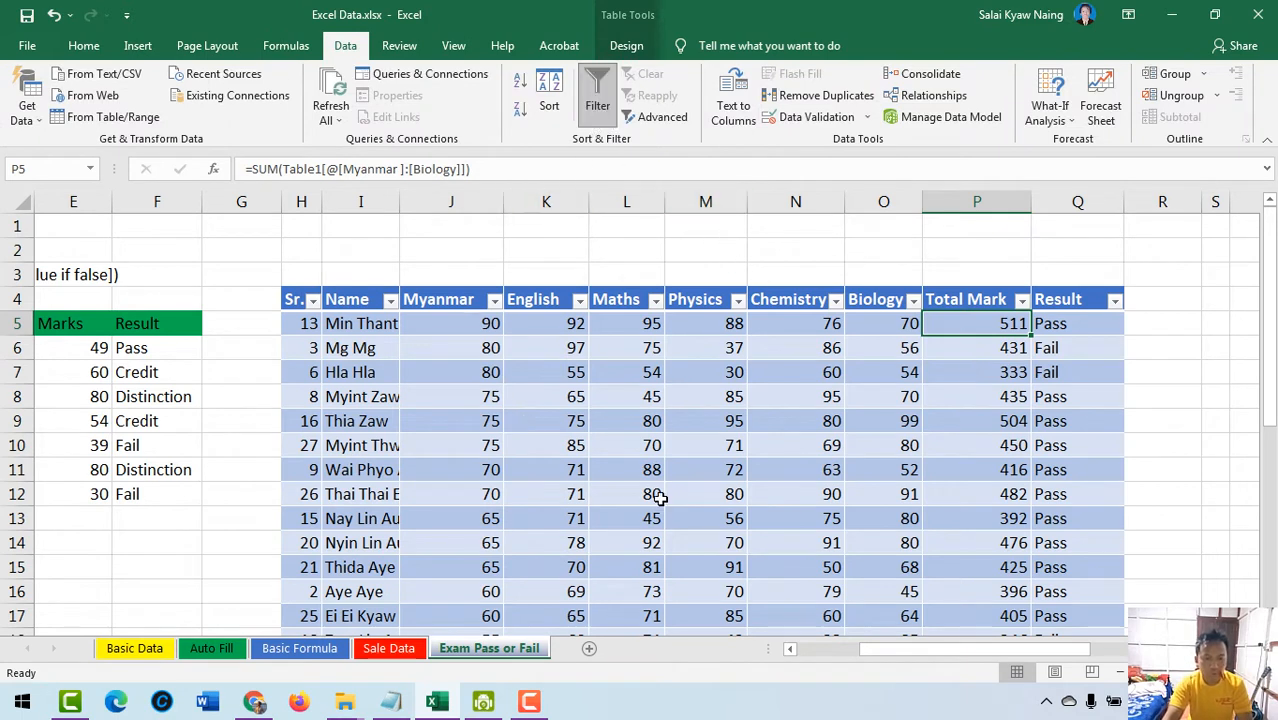
left_click(535, 396)
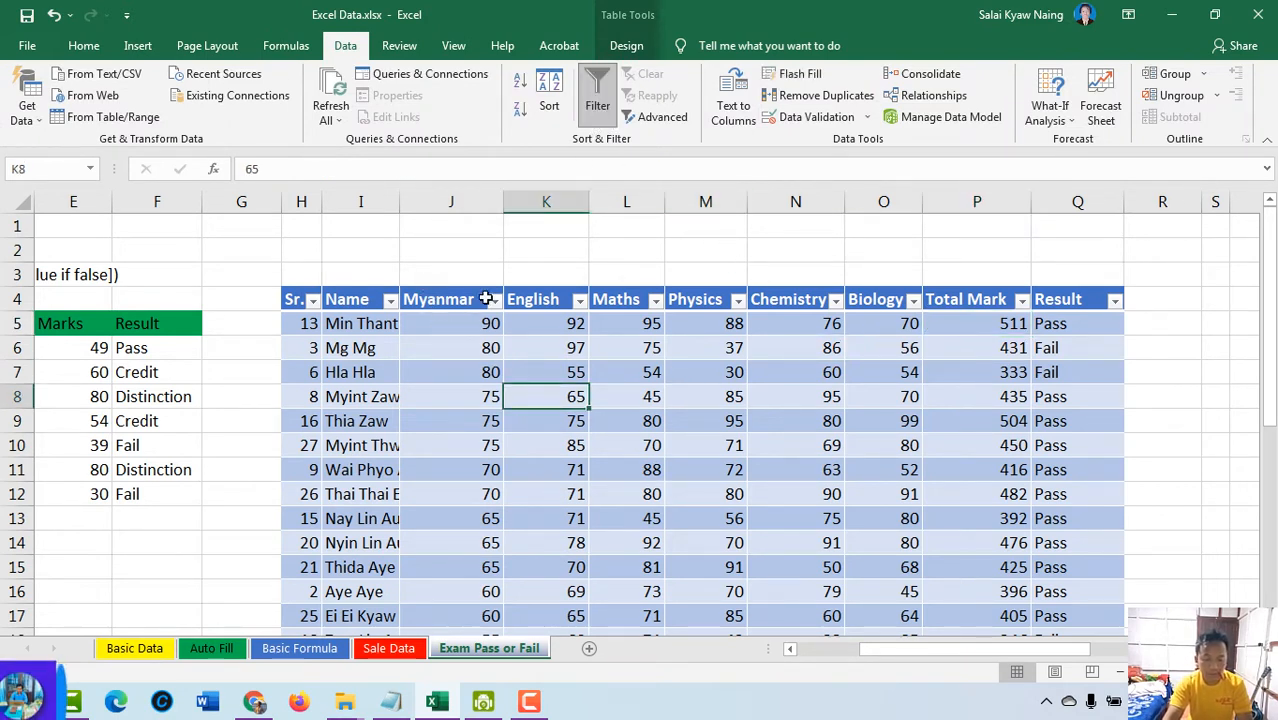
left_click(467, 343)
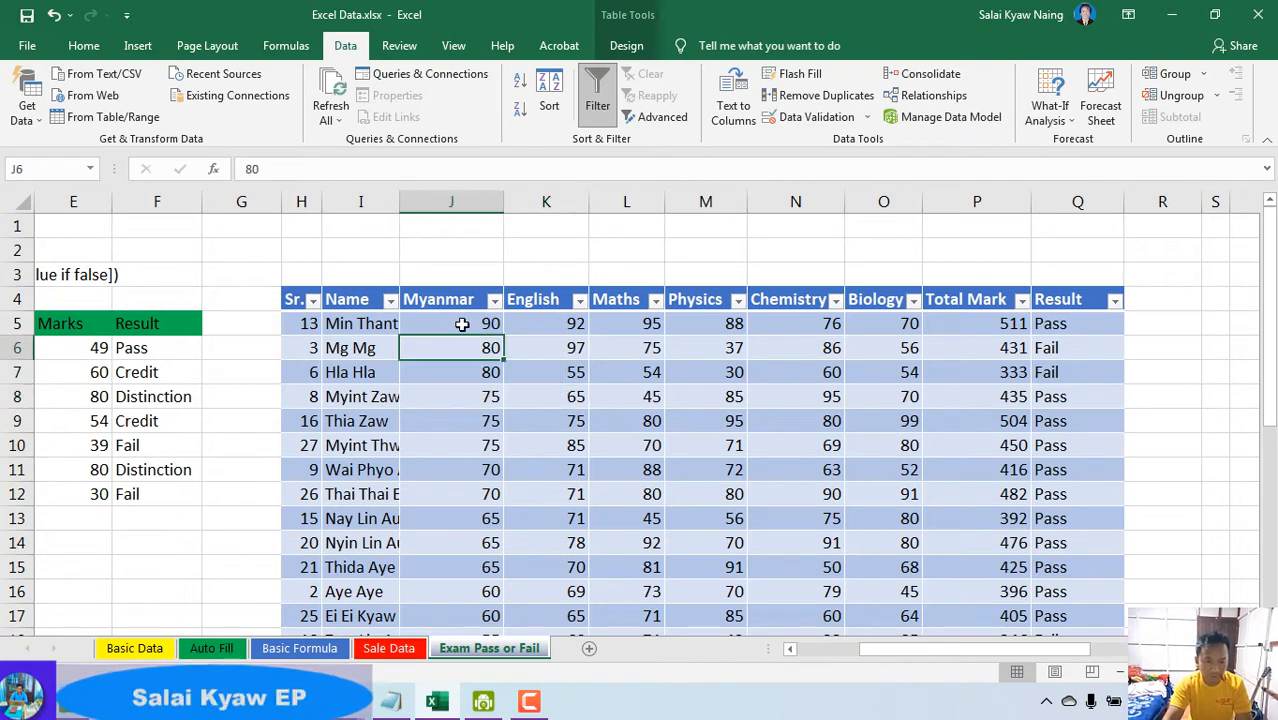
left_click_drag(463, 318, 474, 464)
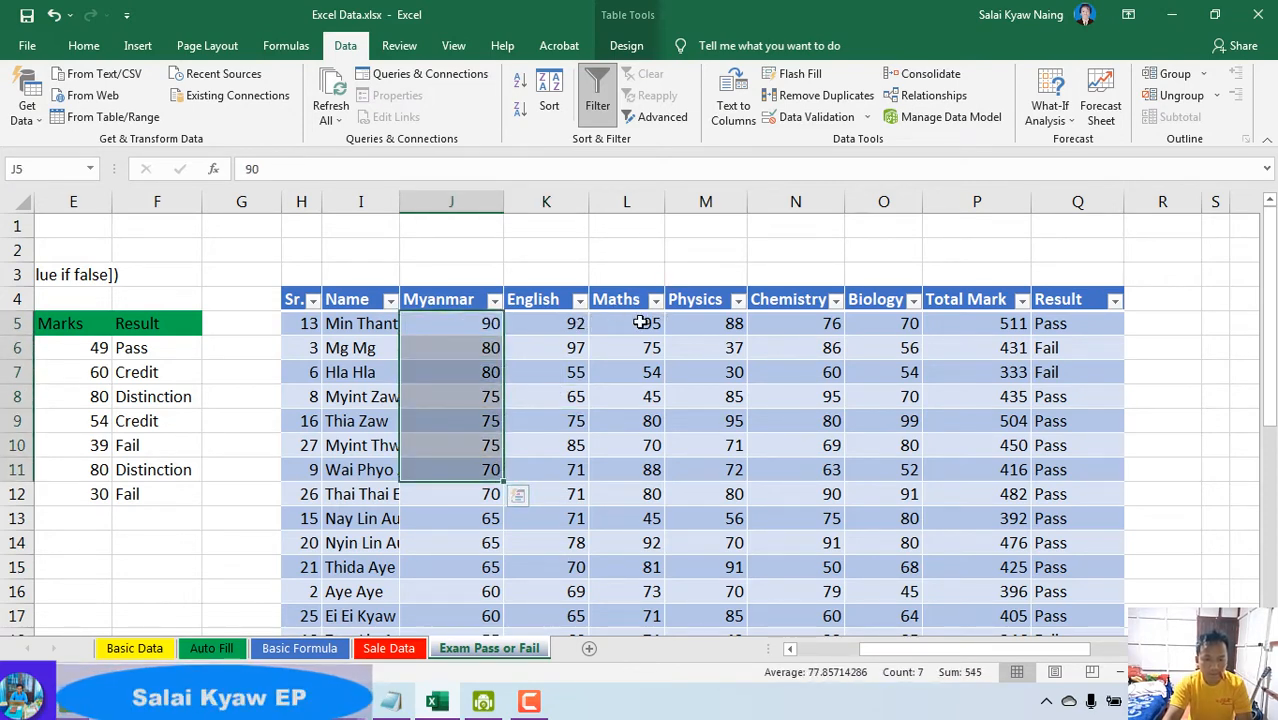
left_click_drag(641, 323, 606, 600)
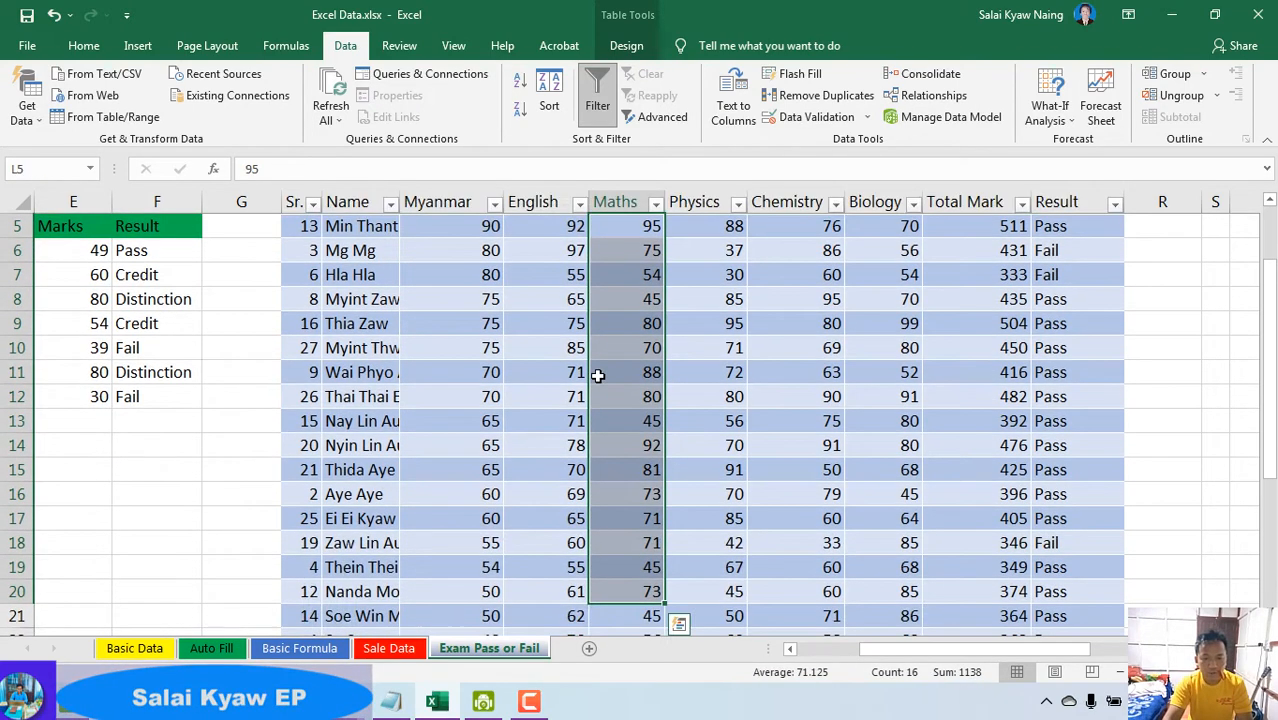
scroll(597, 375, "up", 2)
left_click(650, 322)
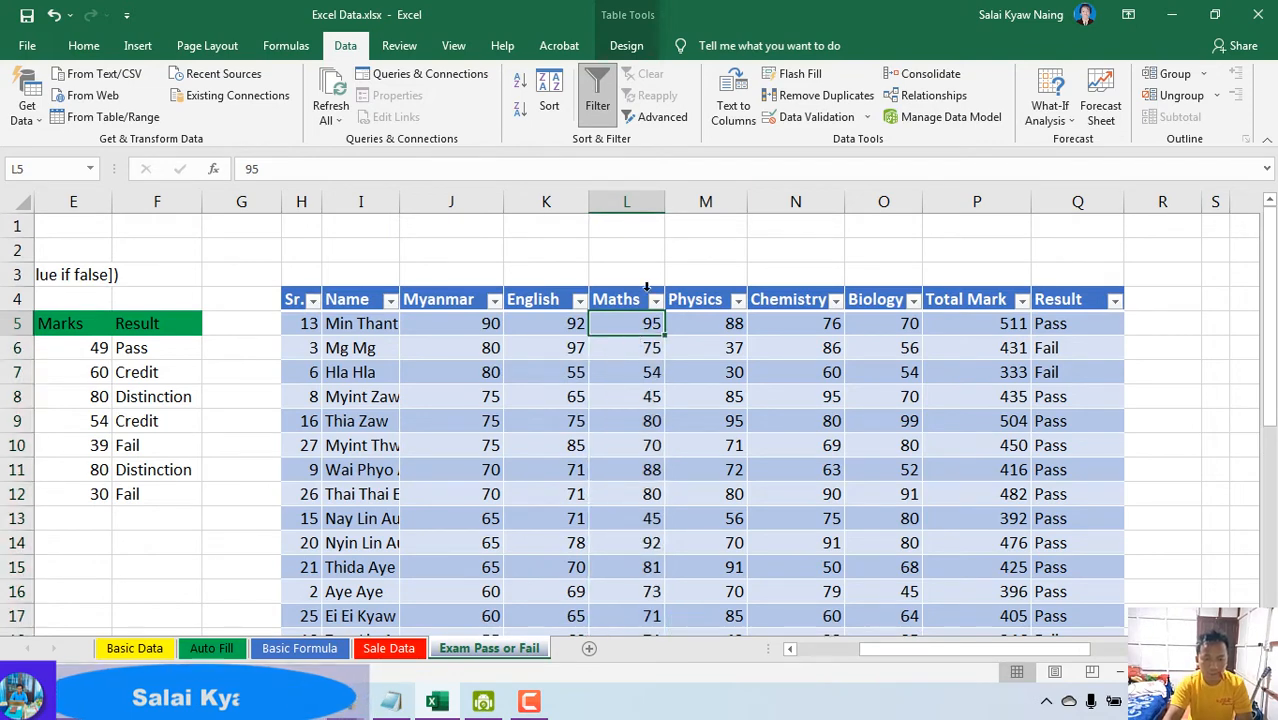
left_click(655, 300)
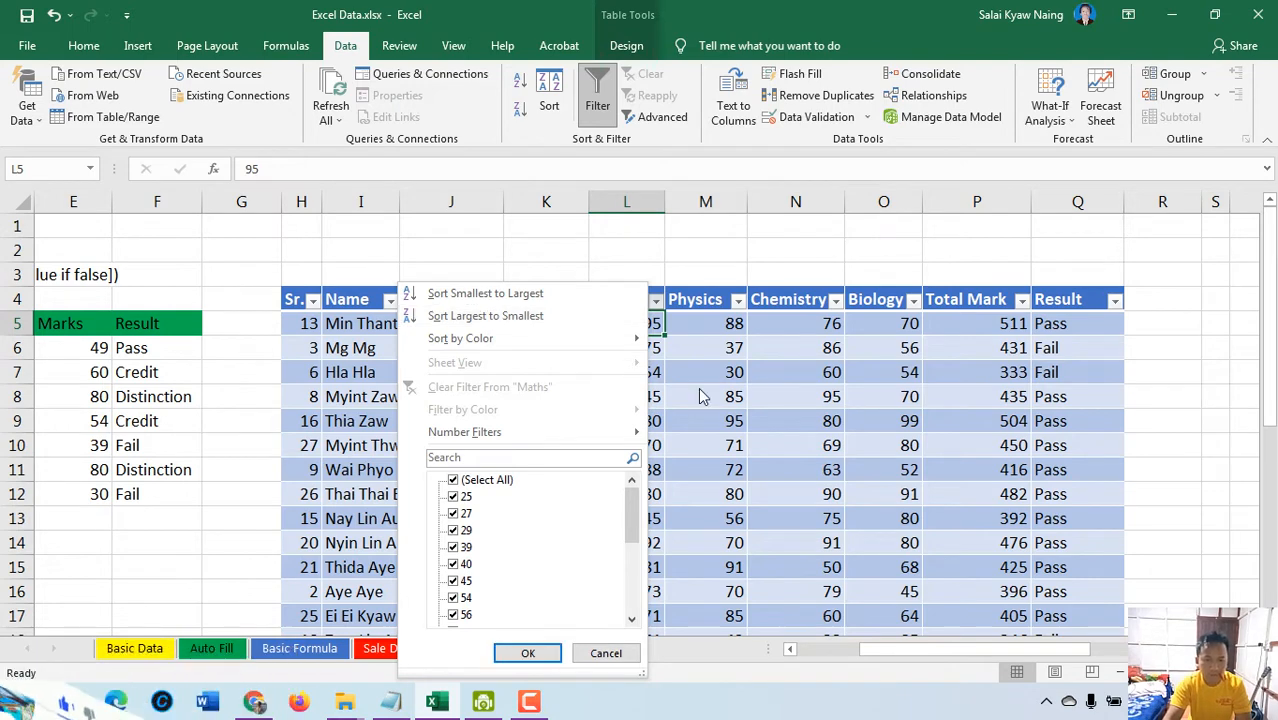
left_click(476, 315)
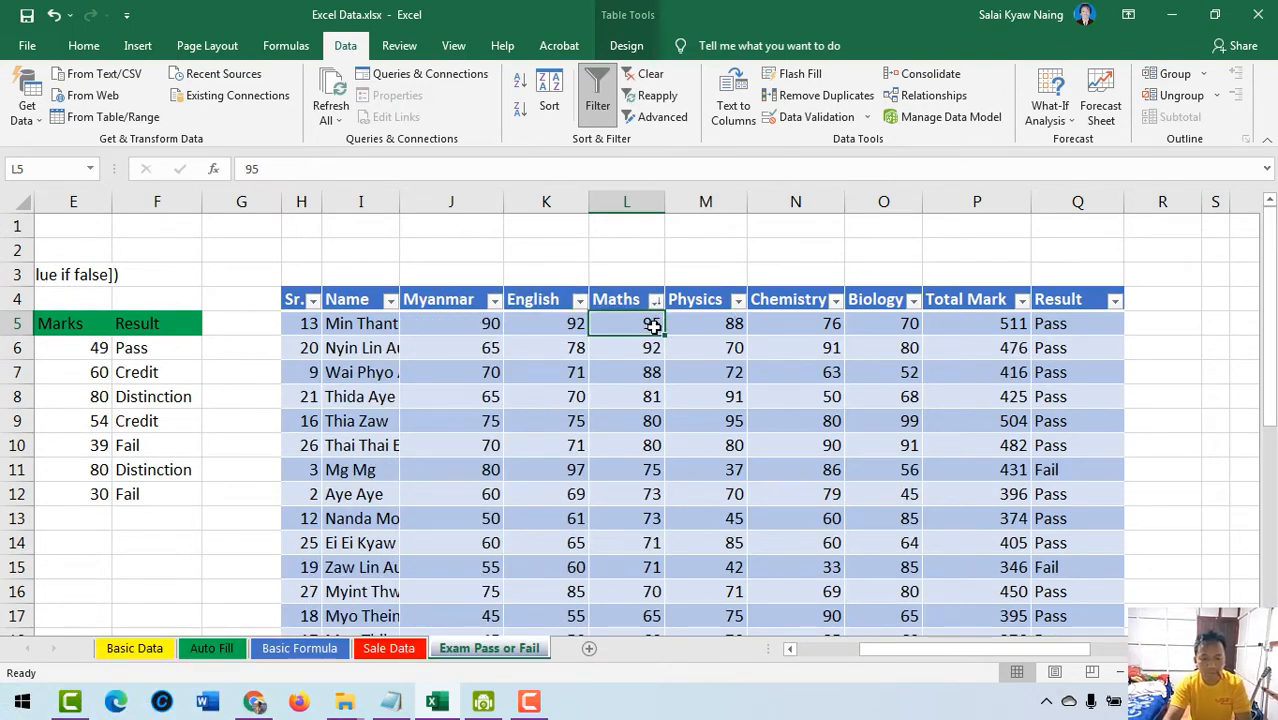
left_click_drag(652, 326, 641, 290)
left_click(638, 293)
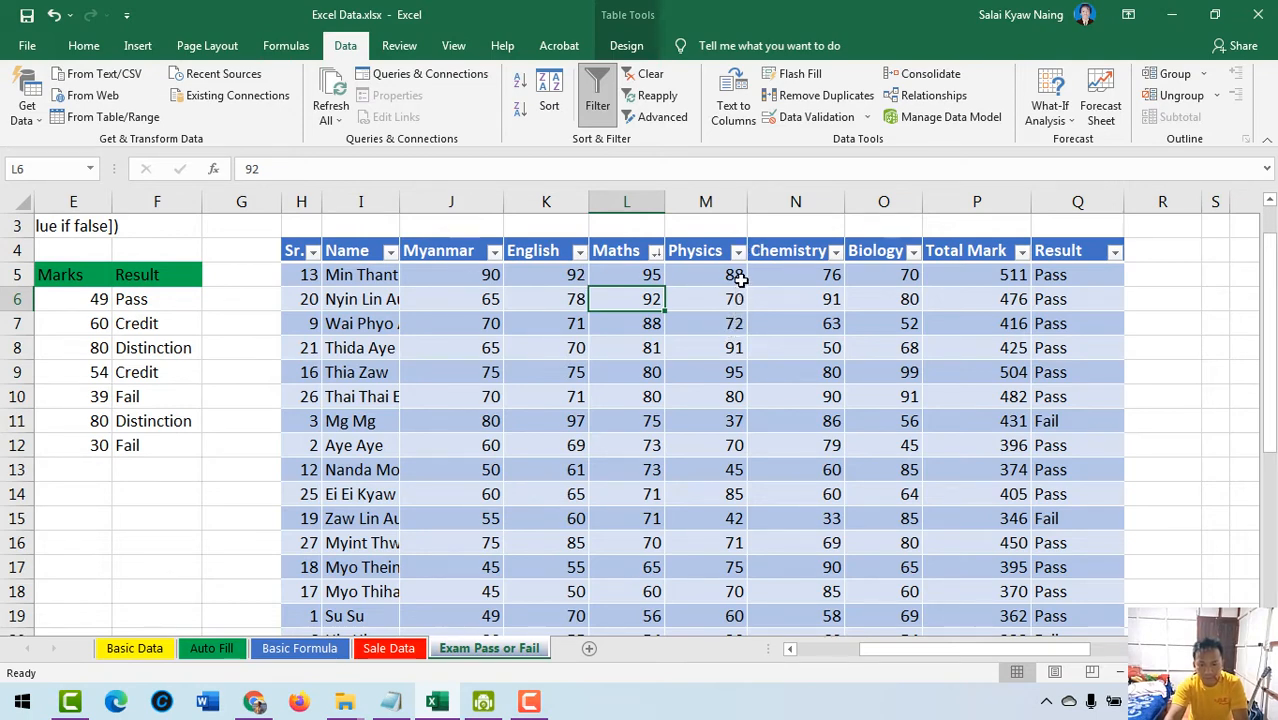
- Examine the order of the Physics, Chemistry and Maths marks in the sorted exam table
left_click_drag(730, 274, 735, 530)
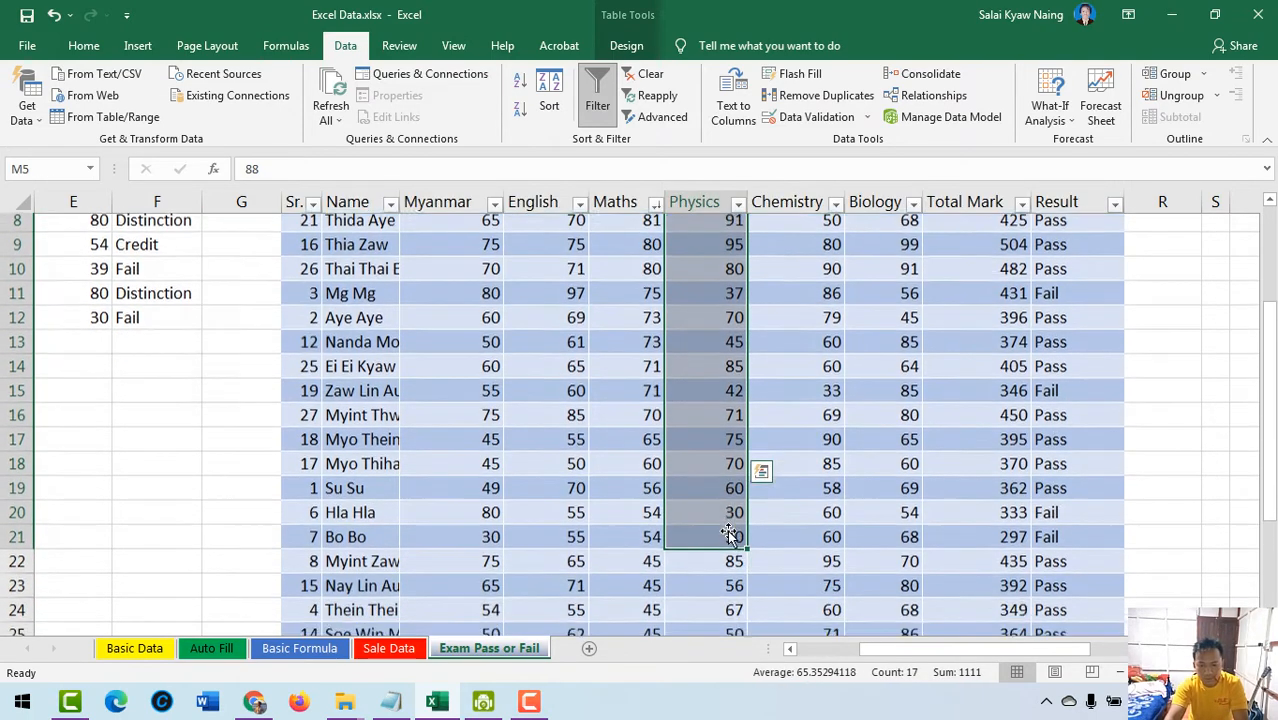
scroll(762, 472, "down", 1)
scroll(704, 498, "up", 4)
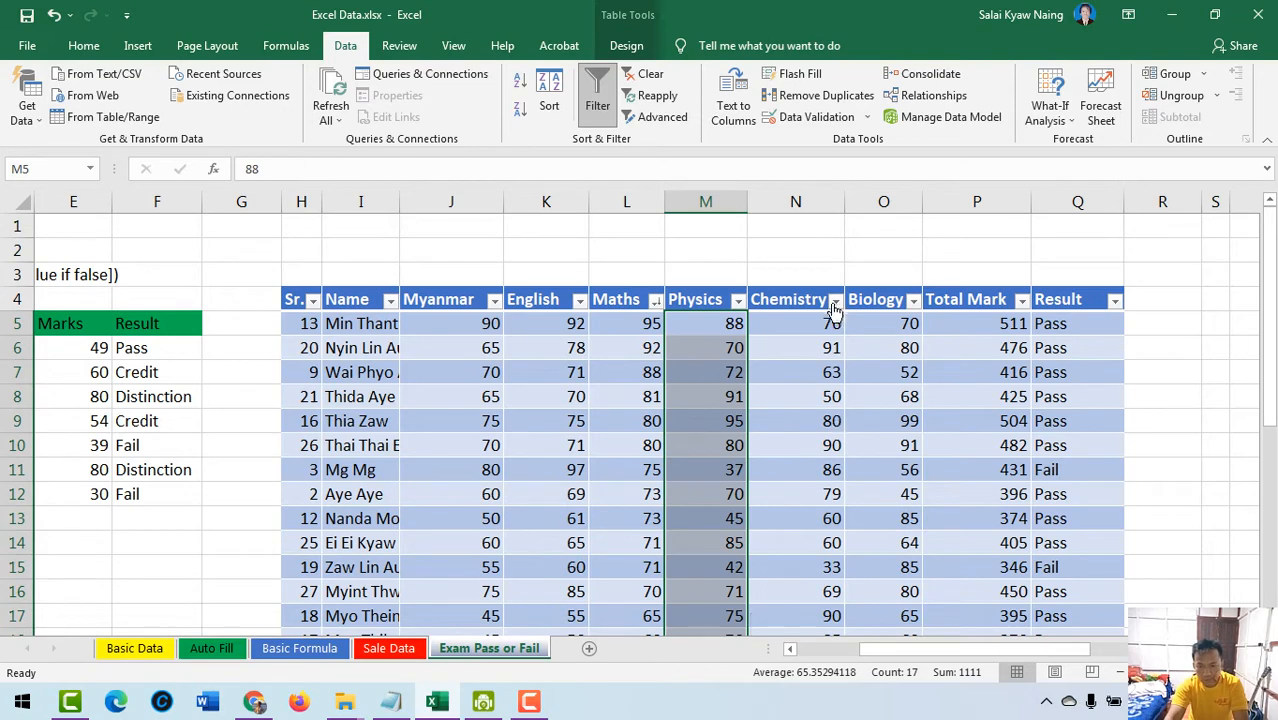
left_click(834, 302)
left_click(836, 328)
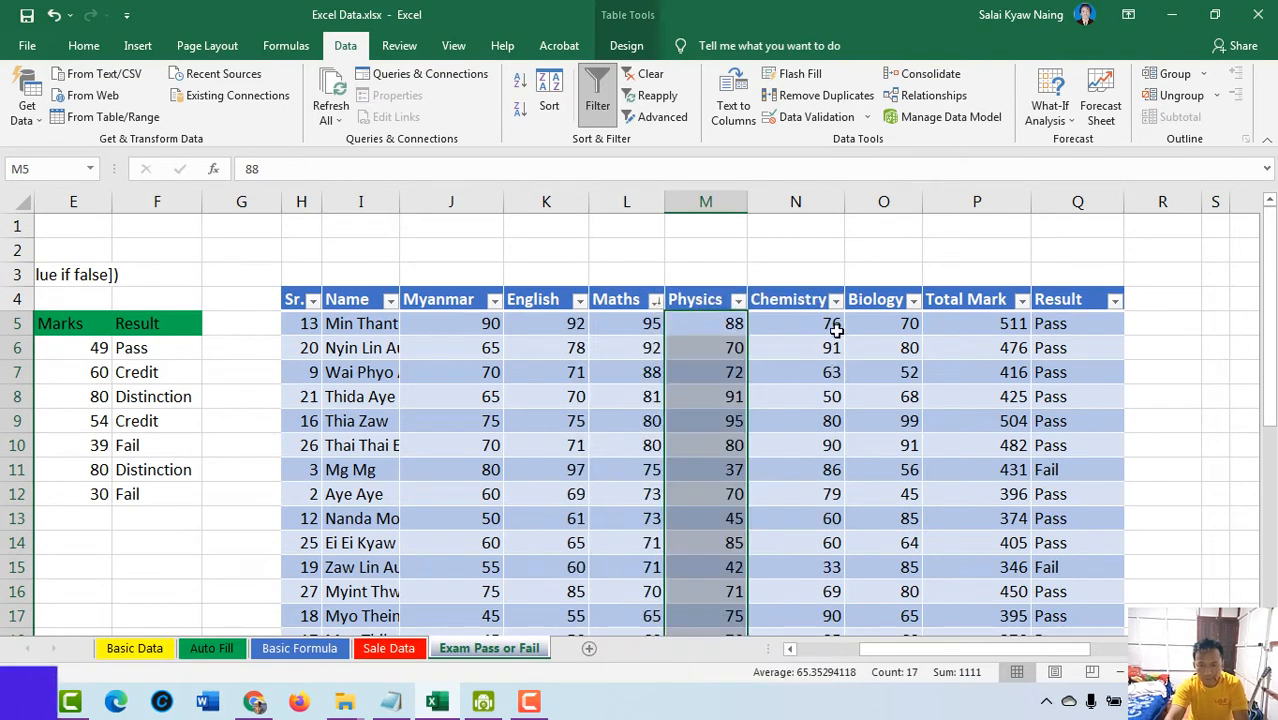
left_click(834, 323)
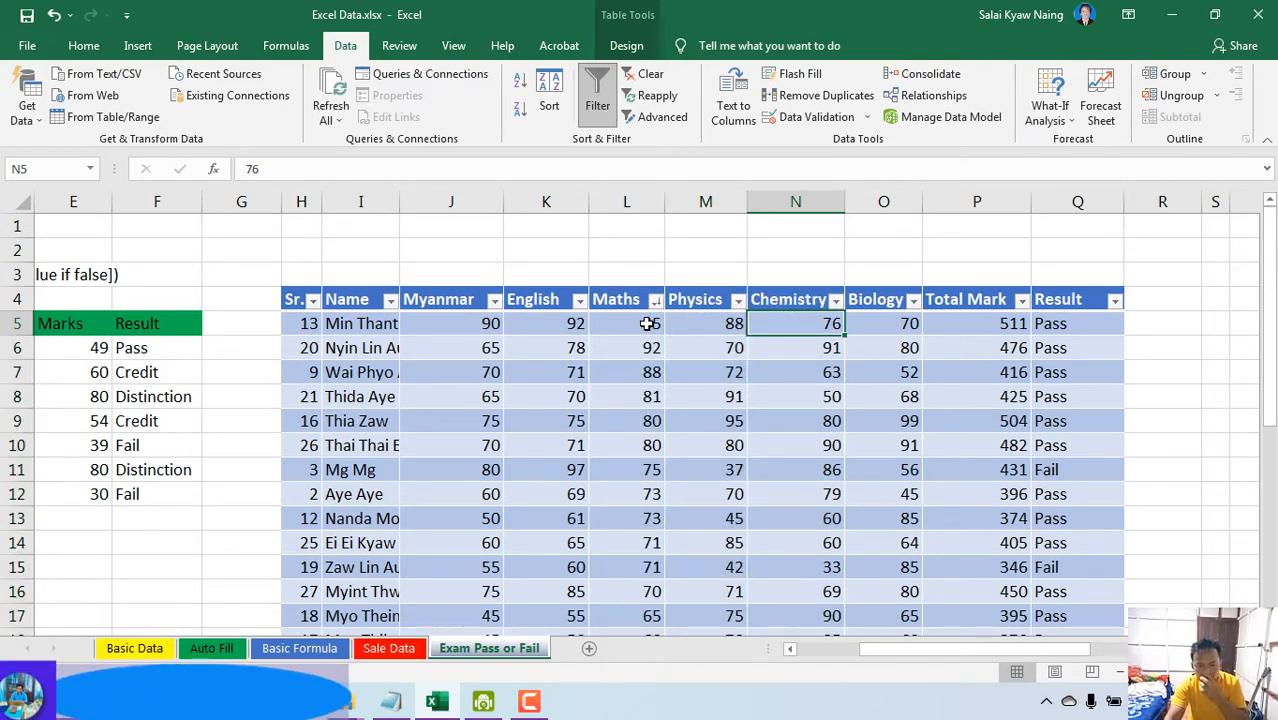
left_click(645, 321)
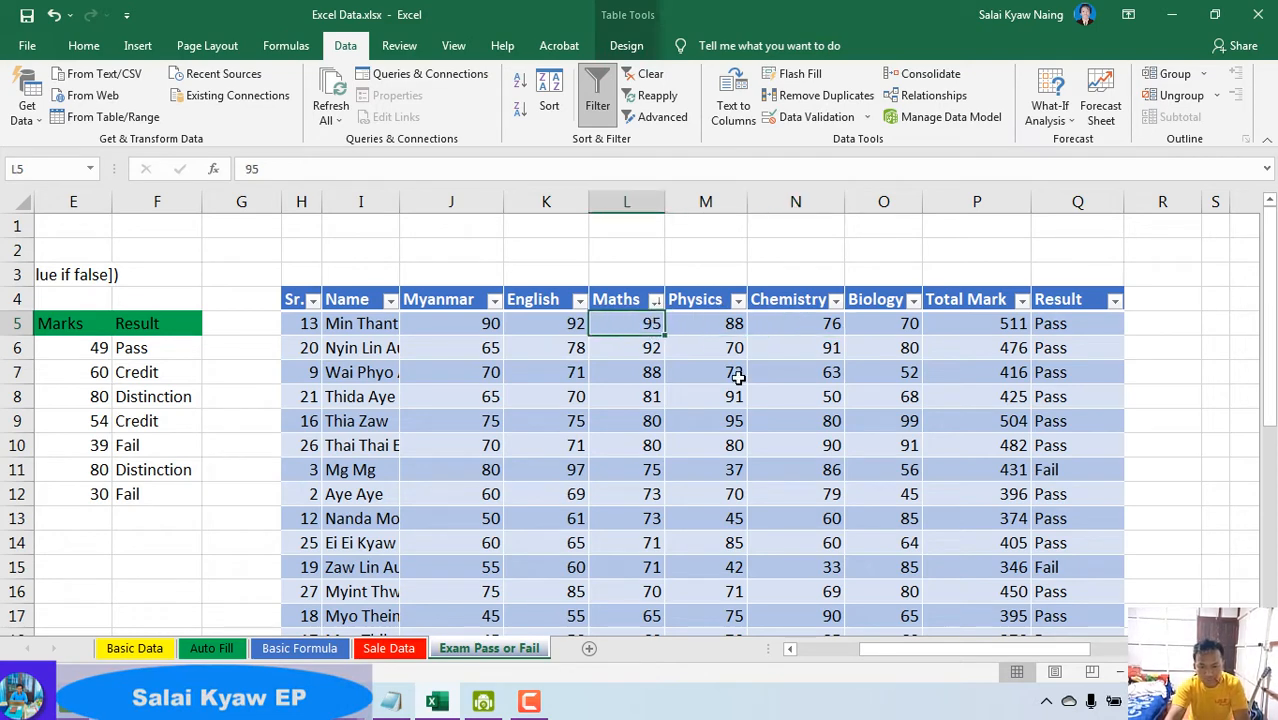
left_click(647, 346)
left_click(649, 376)
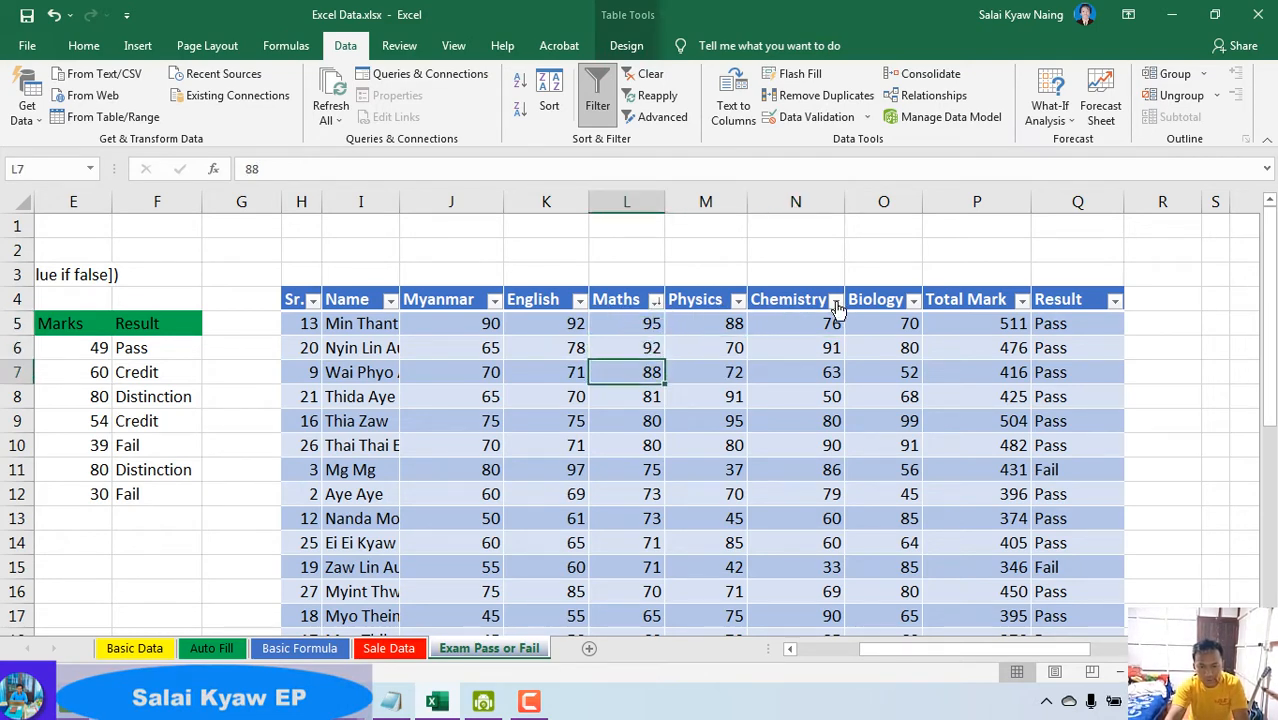
- Sort the exam table by the Chemistry column from largest to smallest and check the top marks
left_click(835, 302)
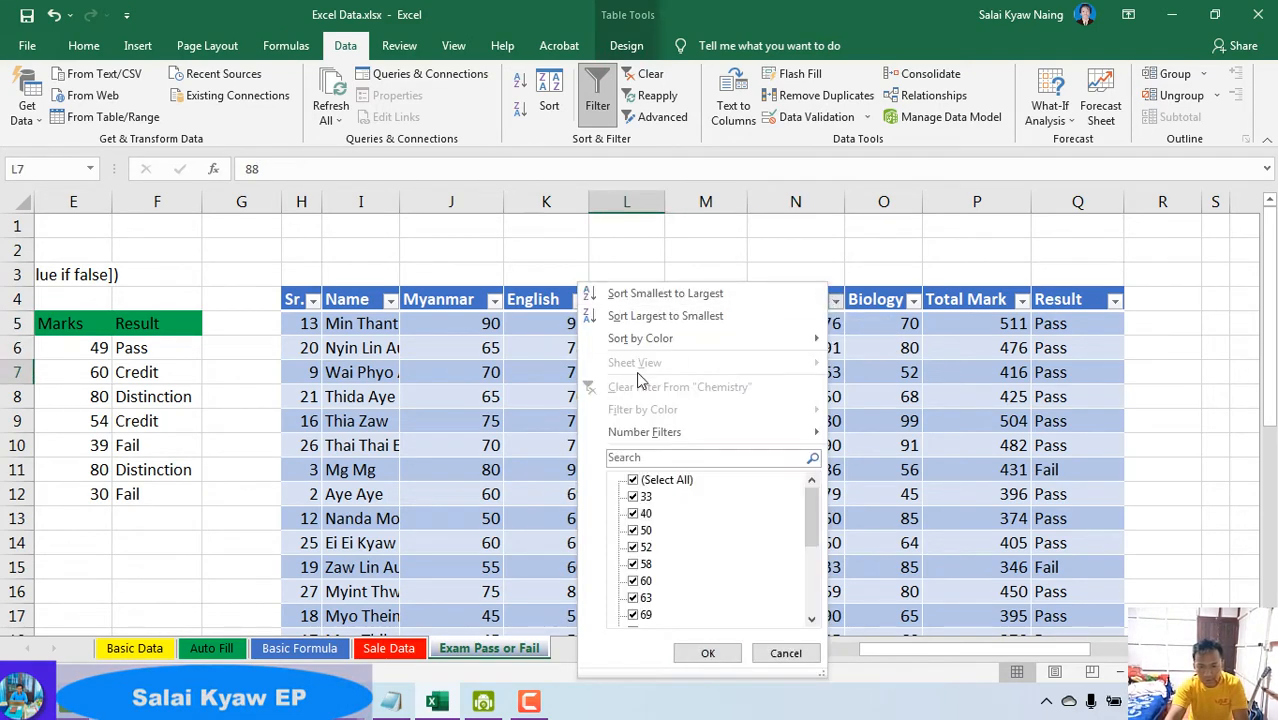
left_click(660, 315)
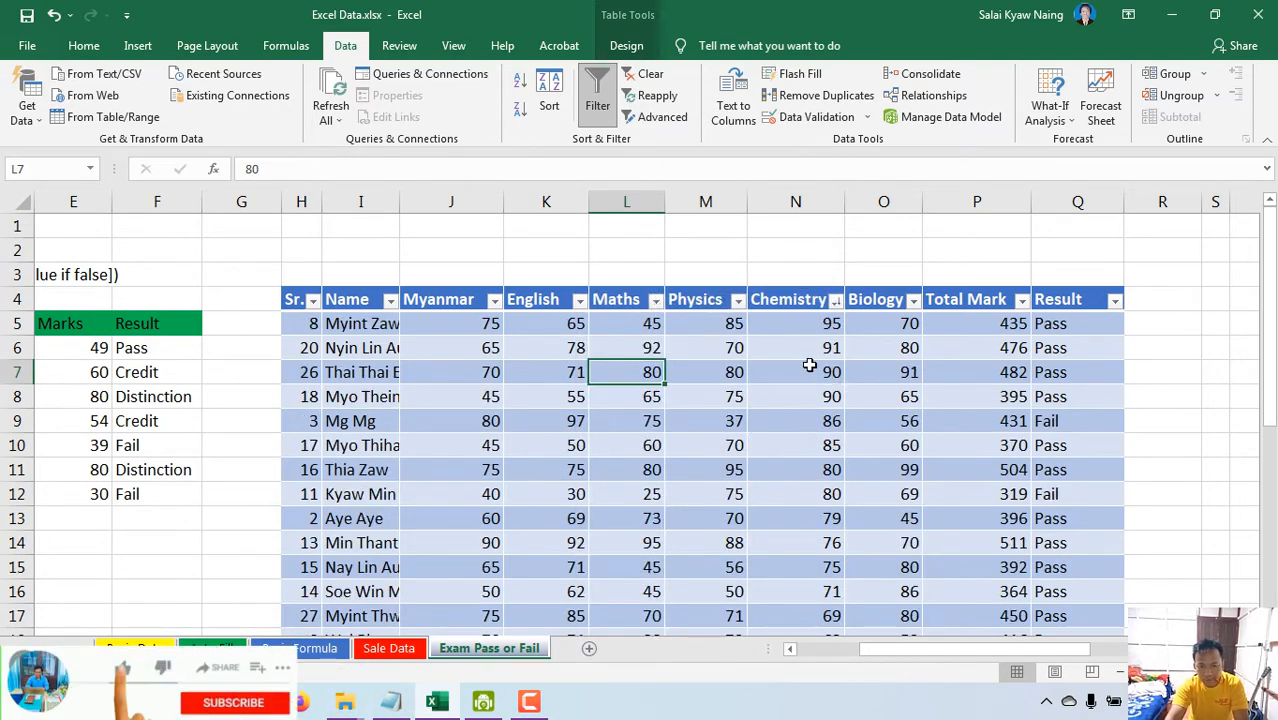
left_click(831, 329)
left_click(830, 347)
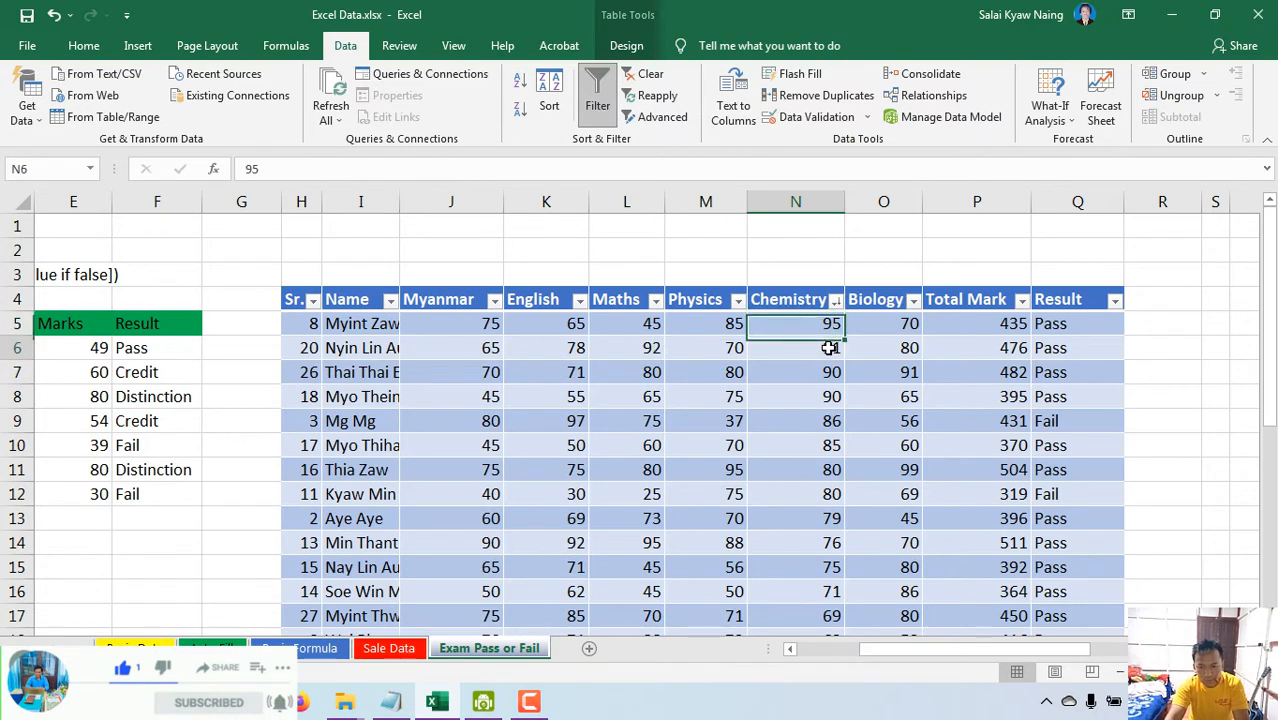
left_click(822, 373)
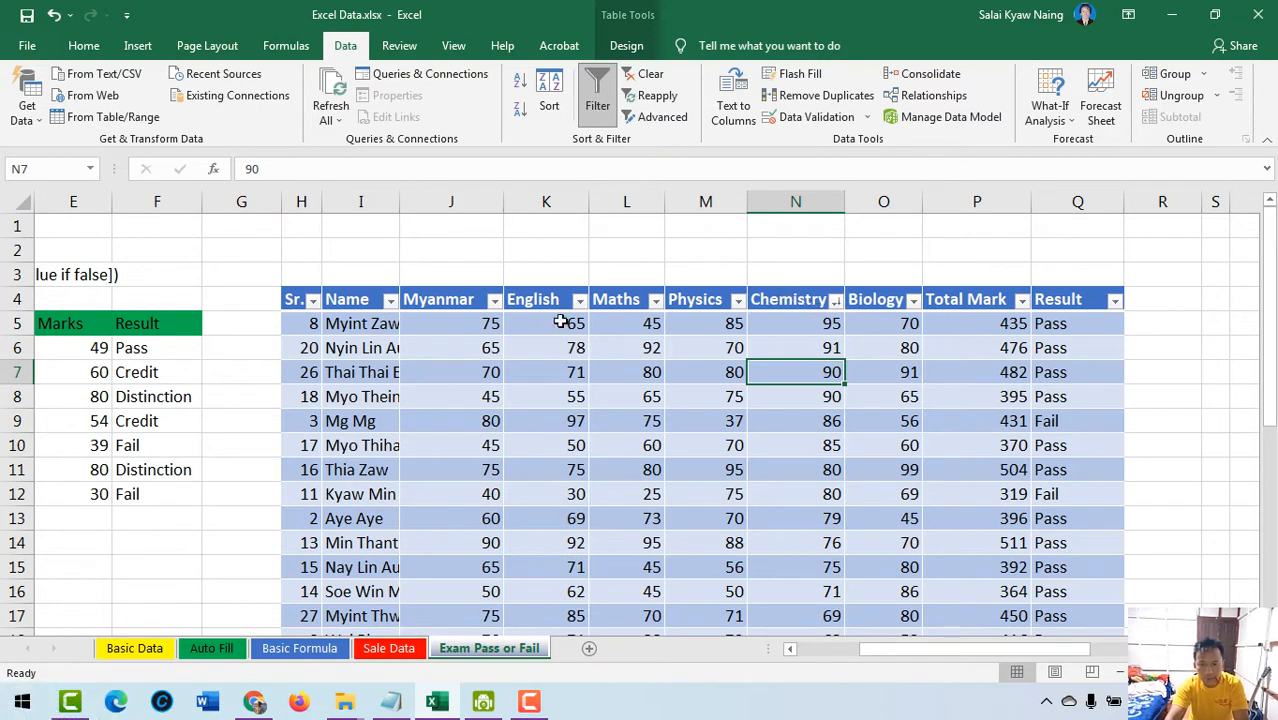
left_click(834, 301)
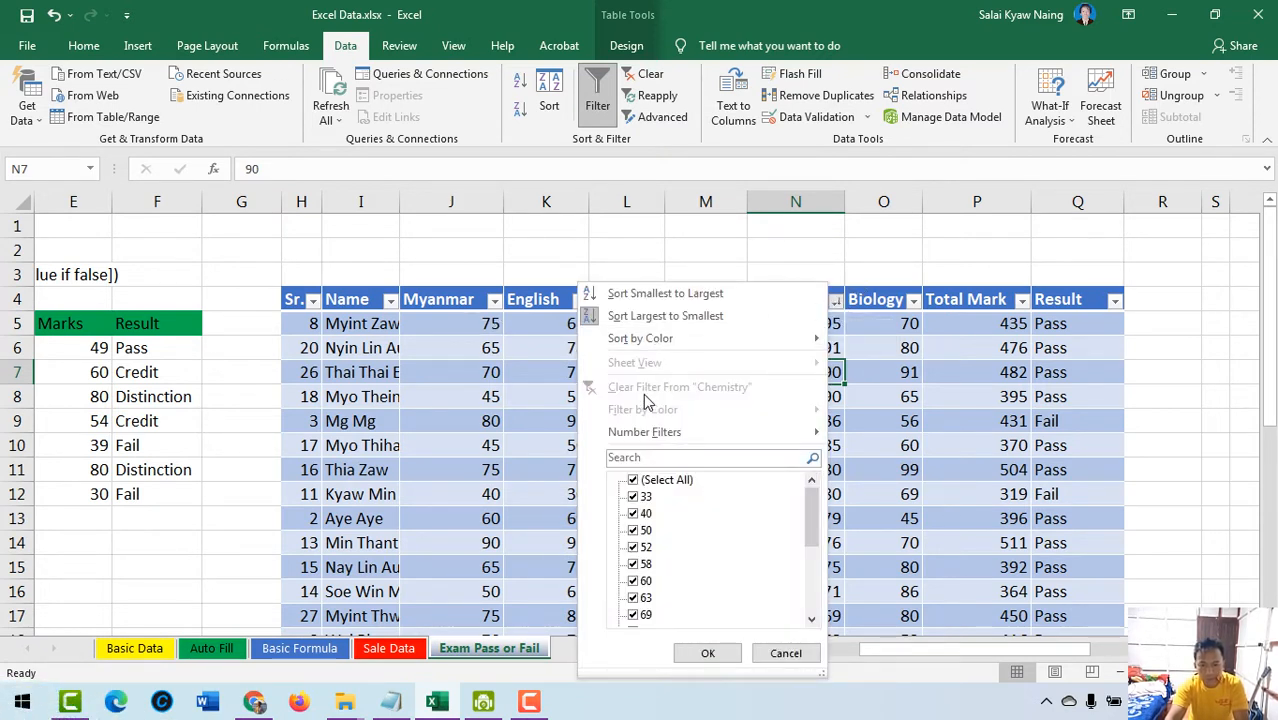
left_click(836, 304)
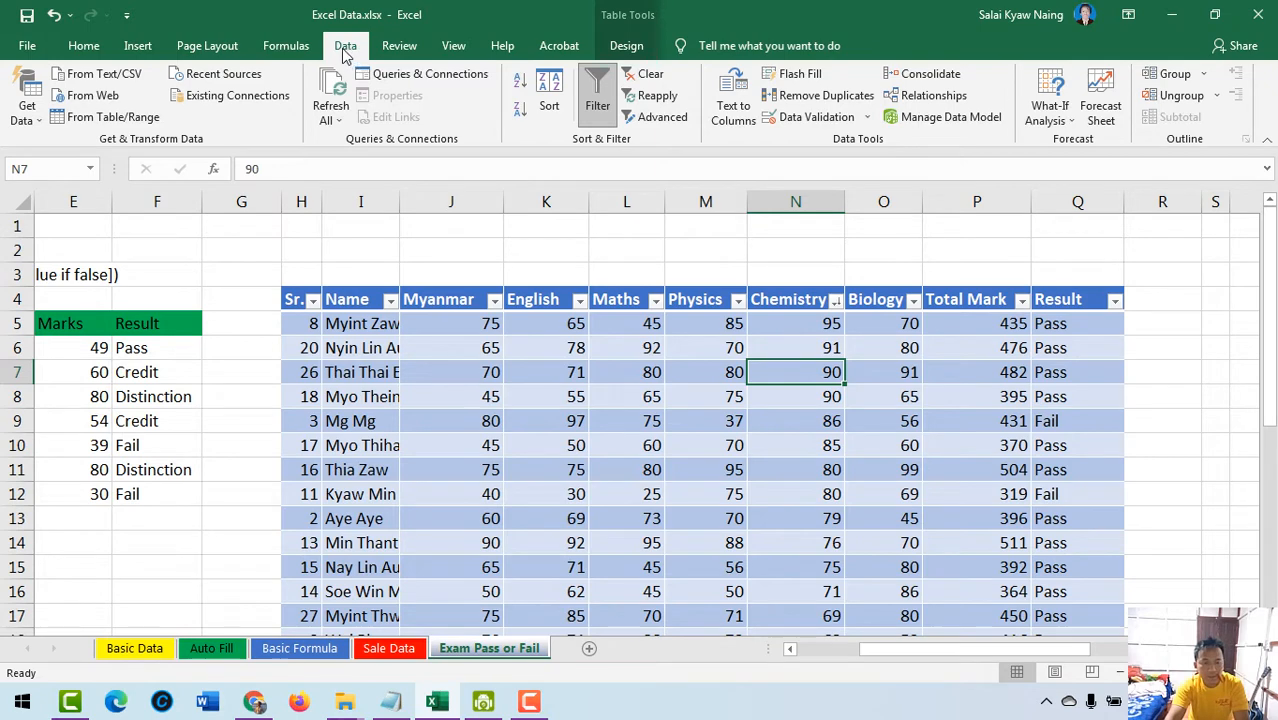
- Use a custom Sort to order the exam table by Biology cell values, largest to smallest, and check that column
left_click(564, 100)
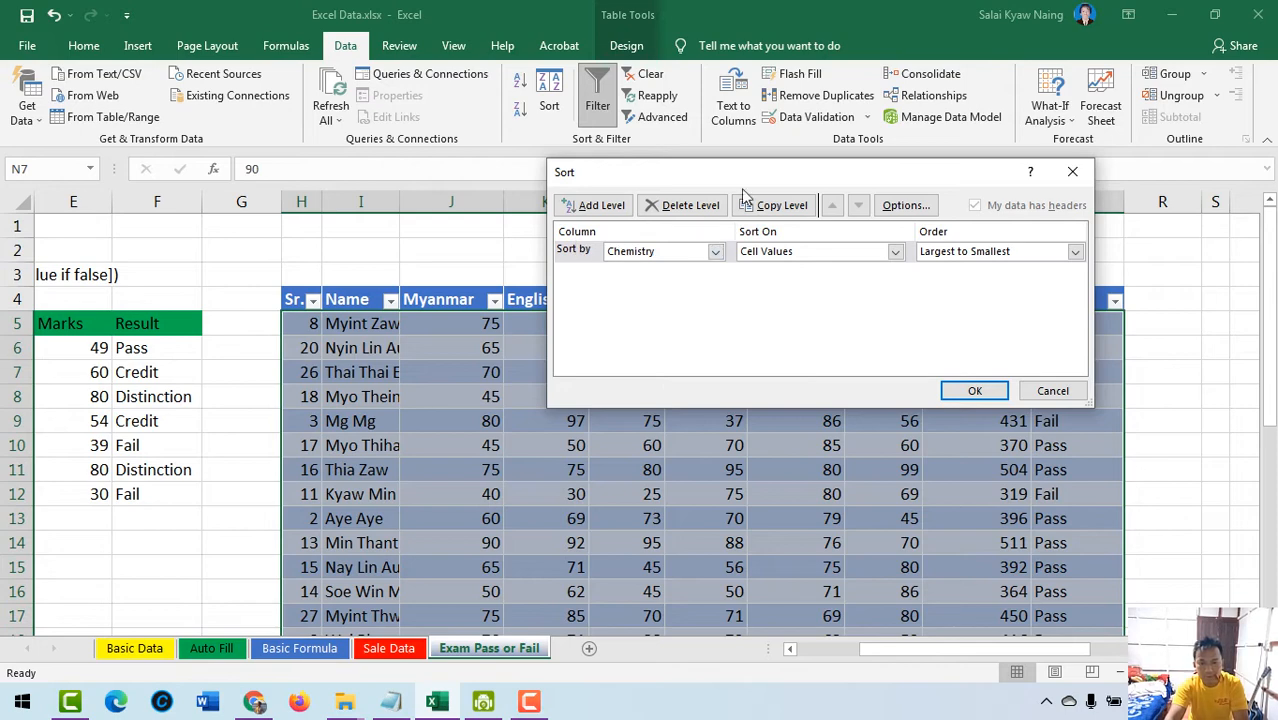
left_click_drag(749, 174, 958, 398)
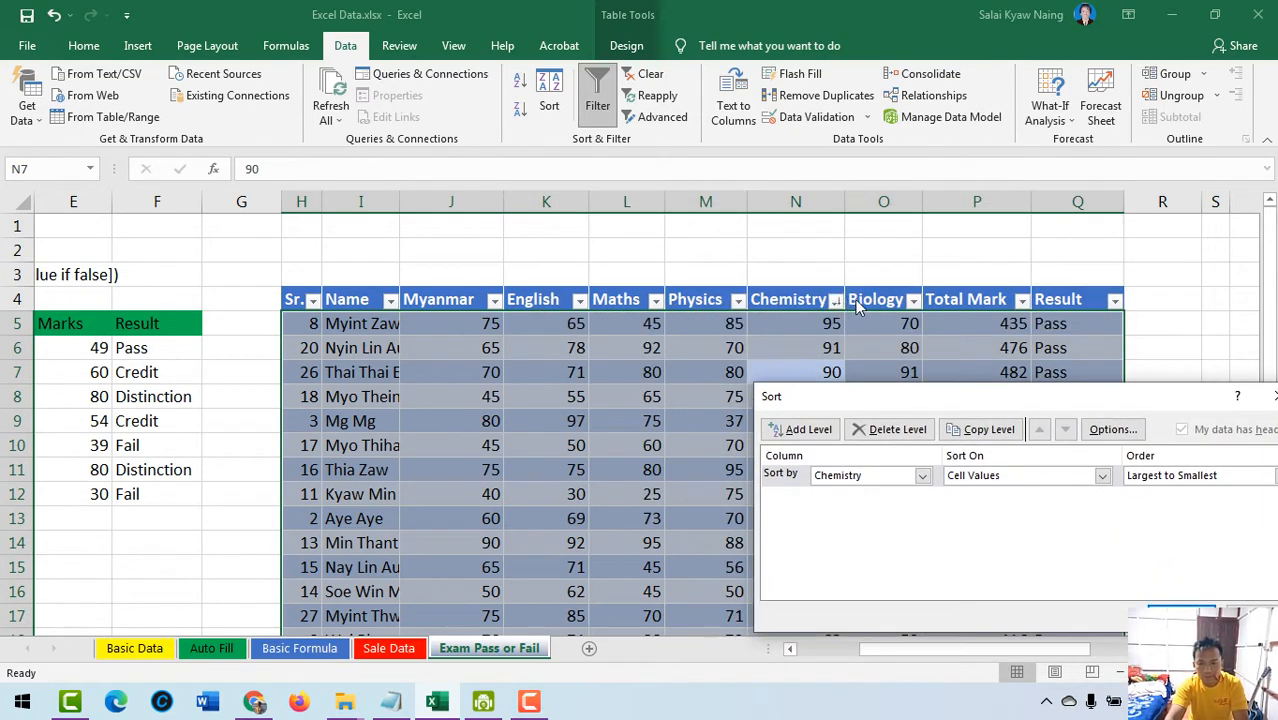
left_click(922, 477)
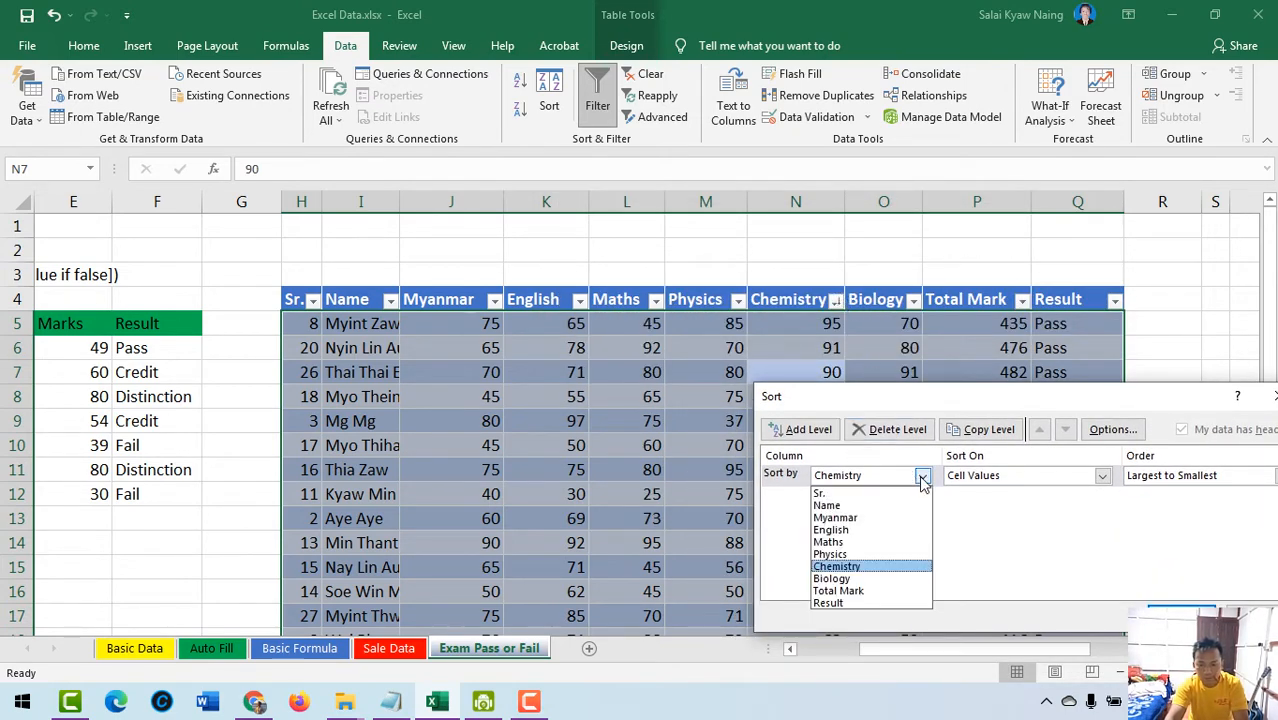
left_click(843, 579)
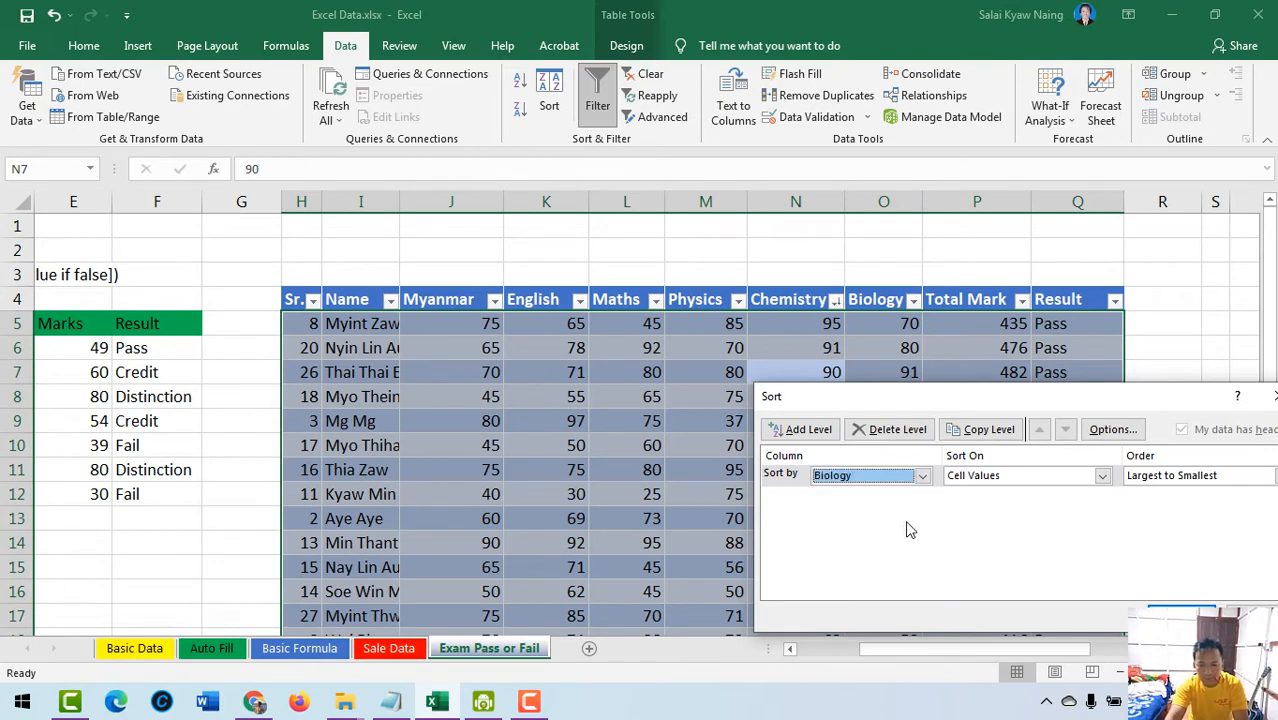
left_click(1208, 604)
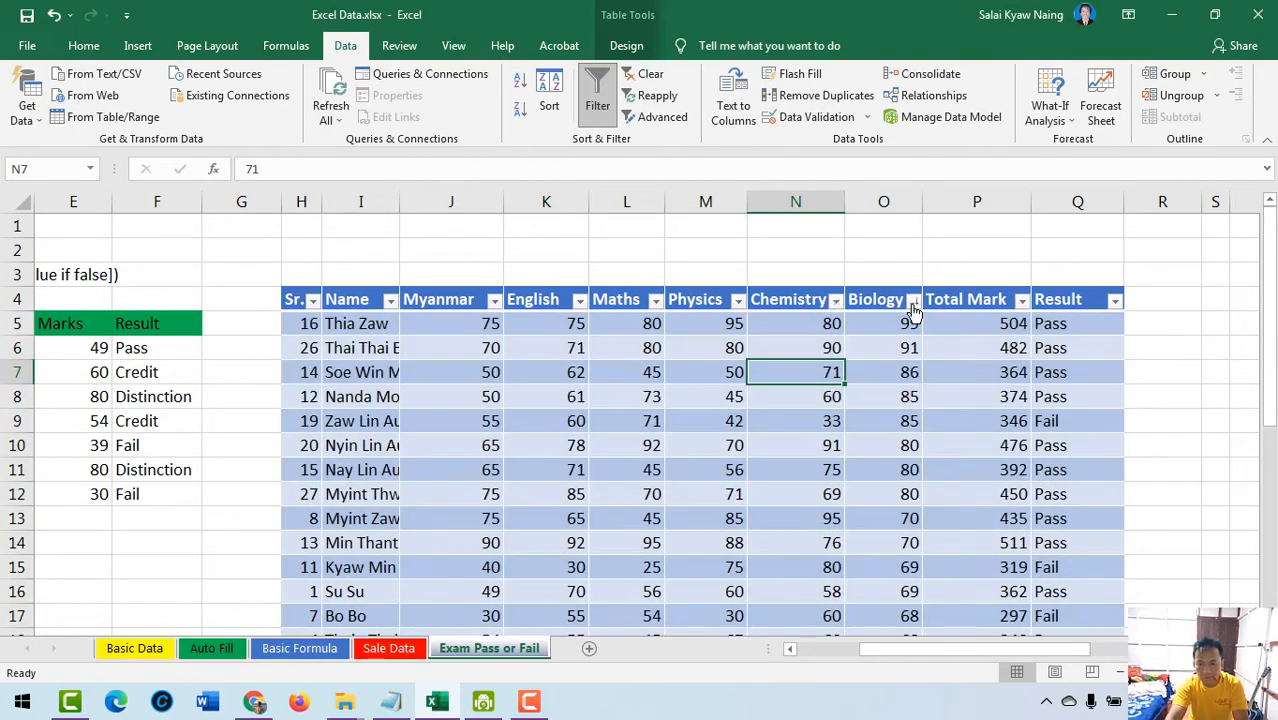
left_click_drag(906, 325, 906, 518)
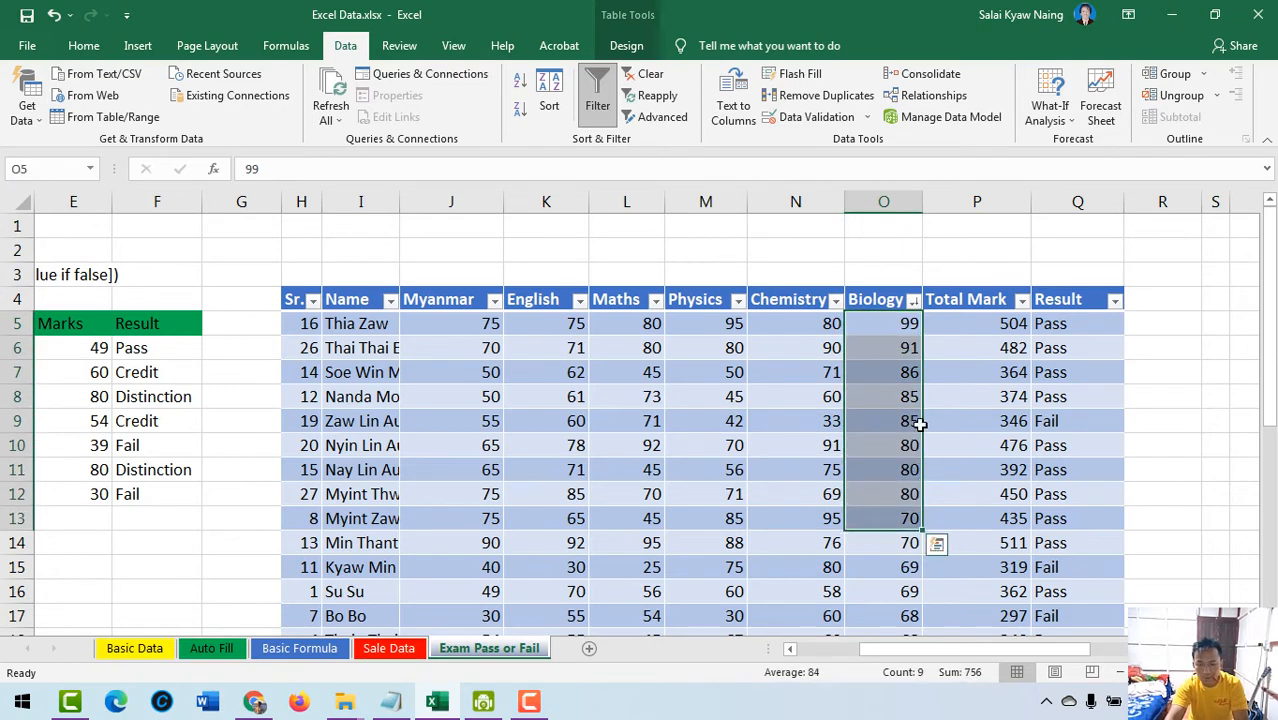
- Delete the Biology level from the custom Sort and review the order of the exam table and its Biology marks
left_click(540, 90)
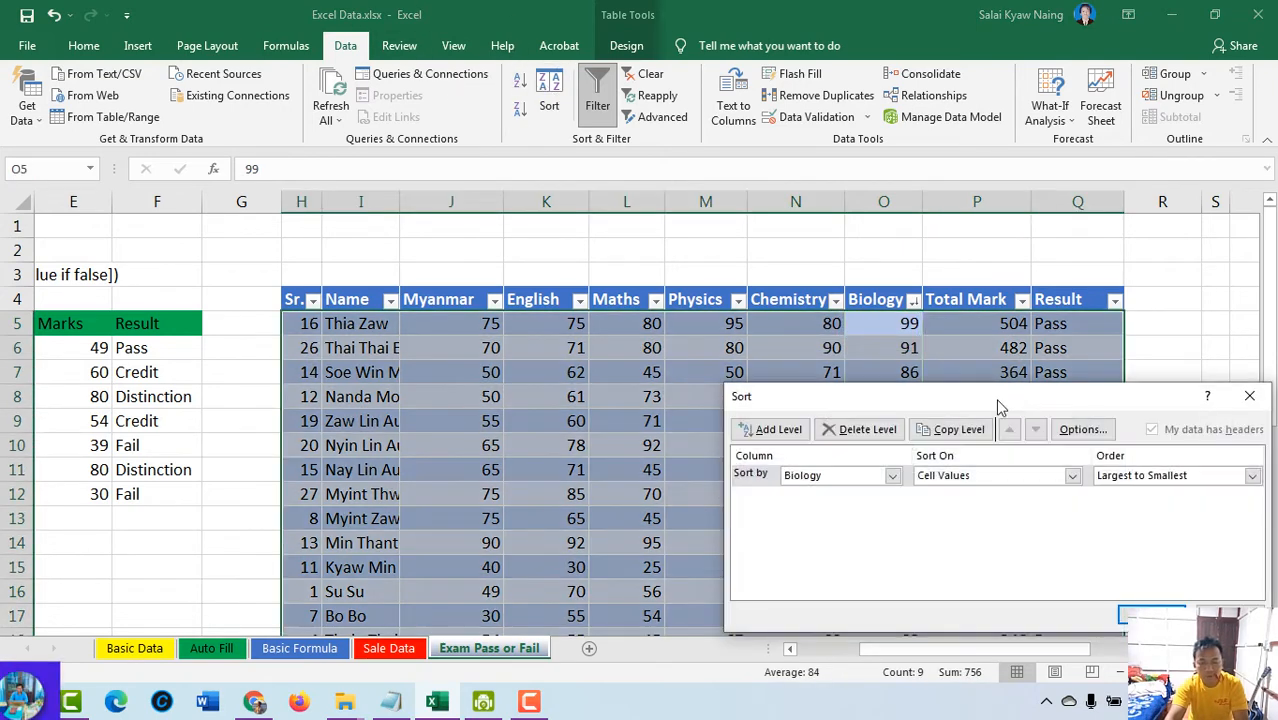
left_click_drag(943, 398, 838, 364)
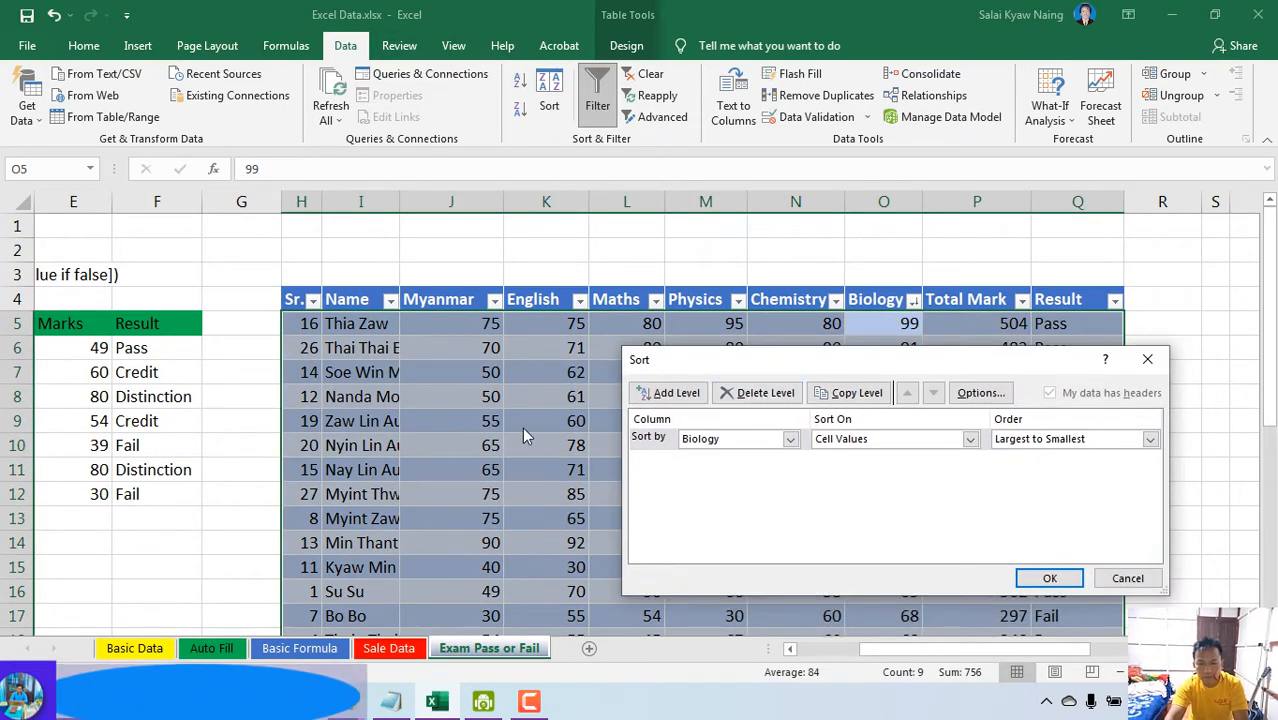
left_click(651, 442)
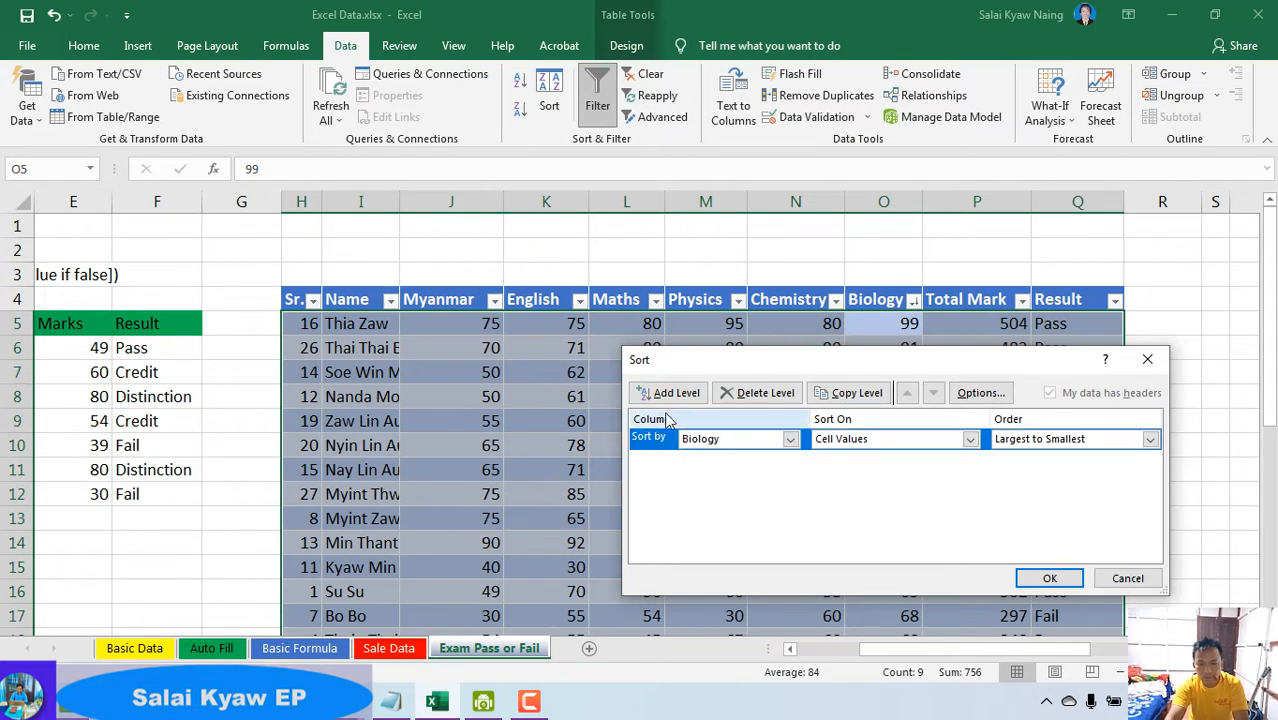
left_click(765, 393)
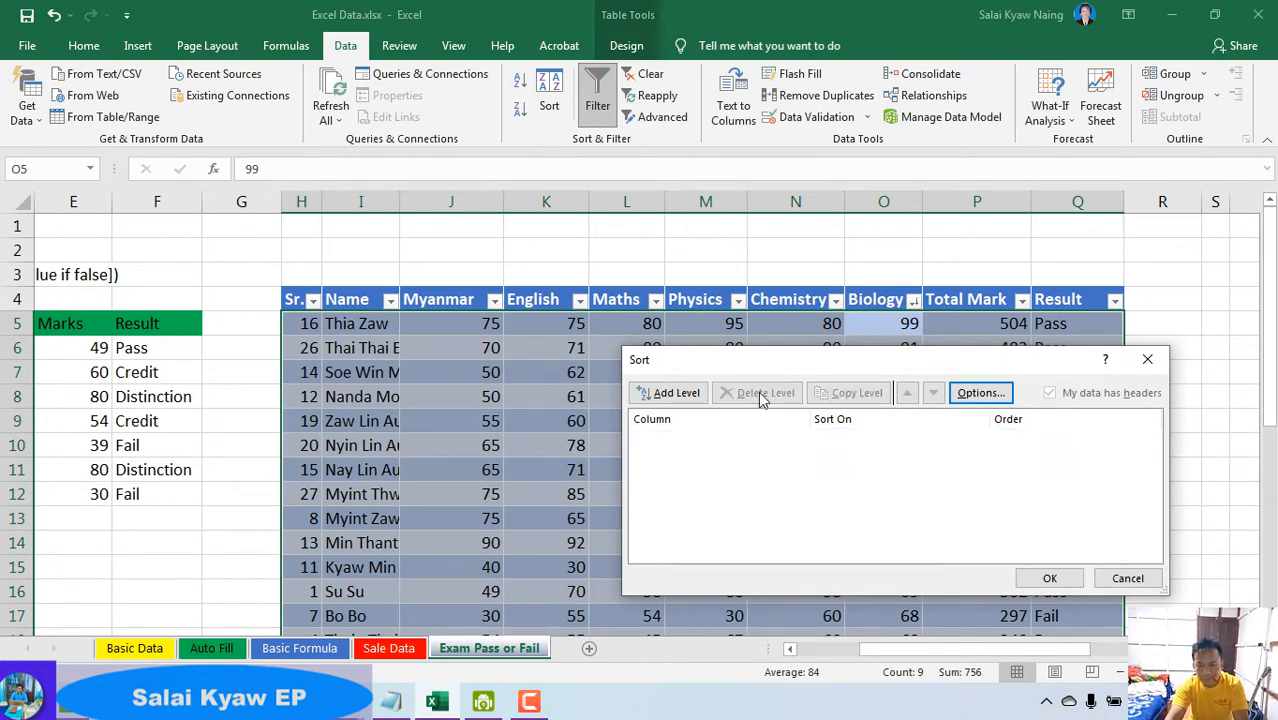
left_click(1049, 578)
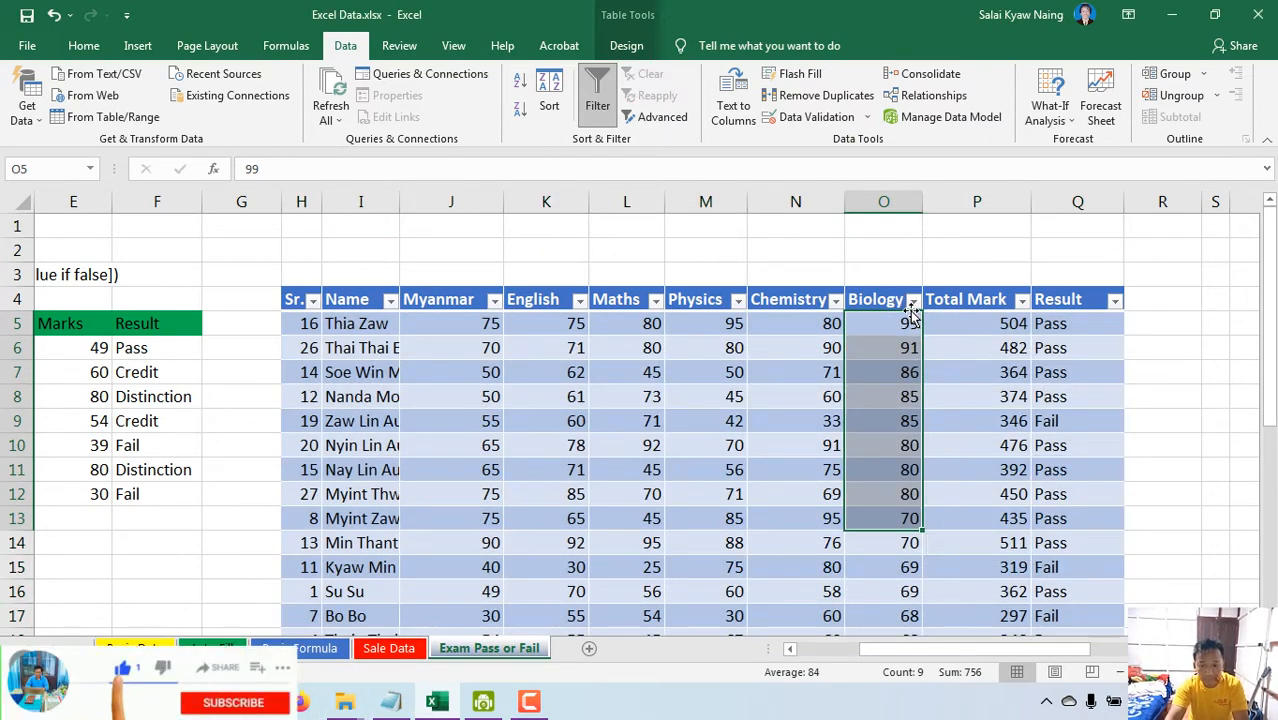
left_click(417, 389)
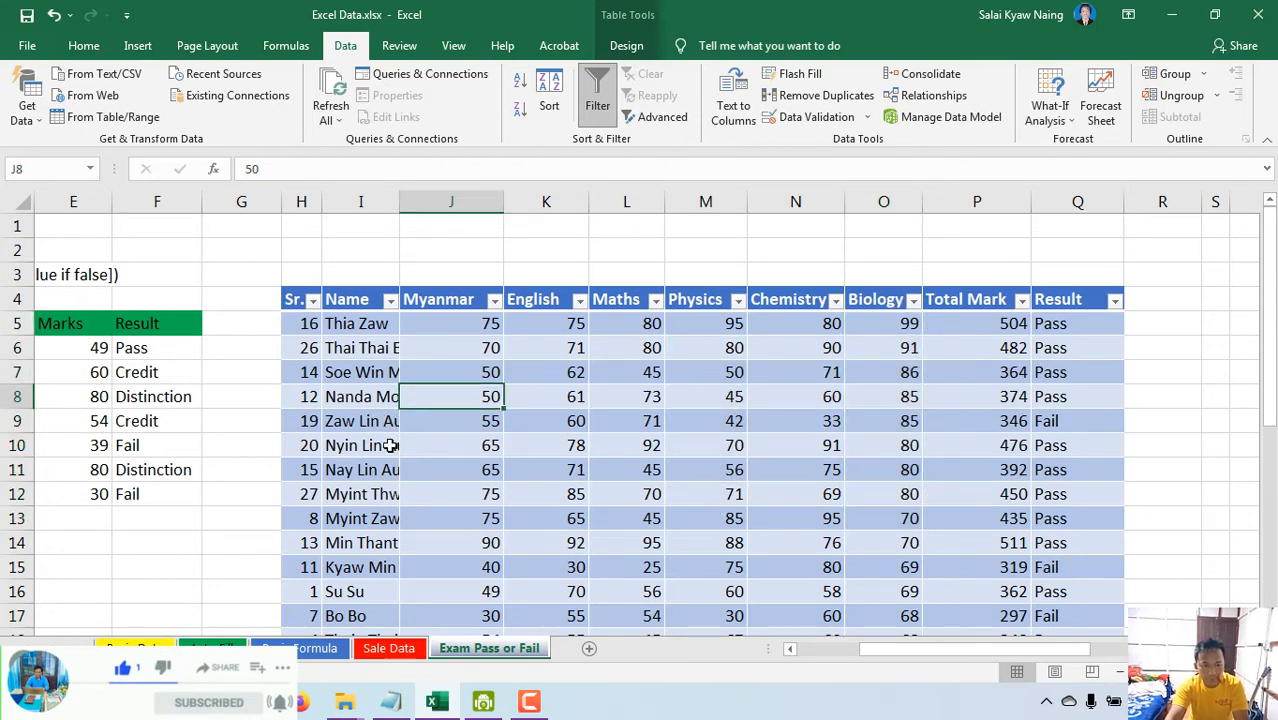
scroll(571, 457, "down", 3)
scroll(556, 459, "up", 3)
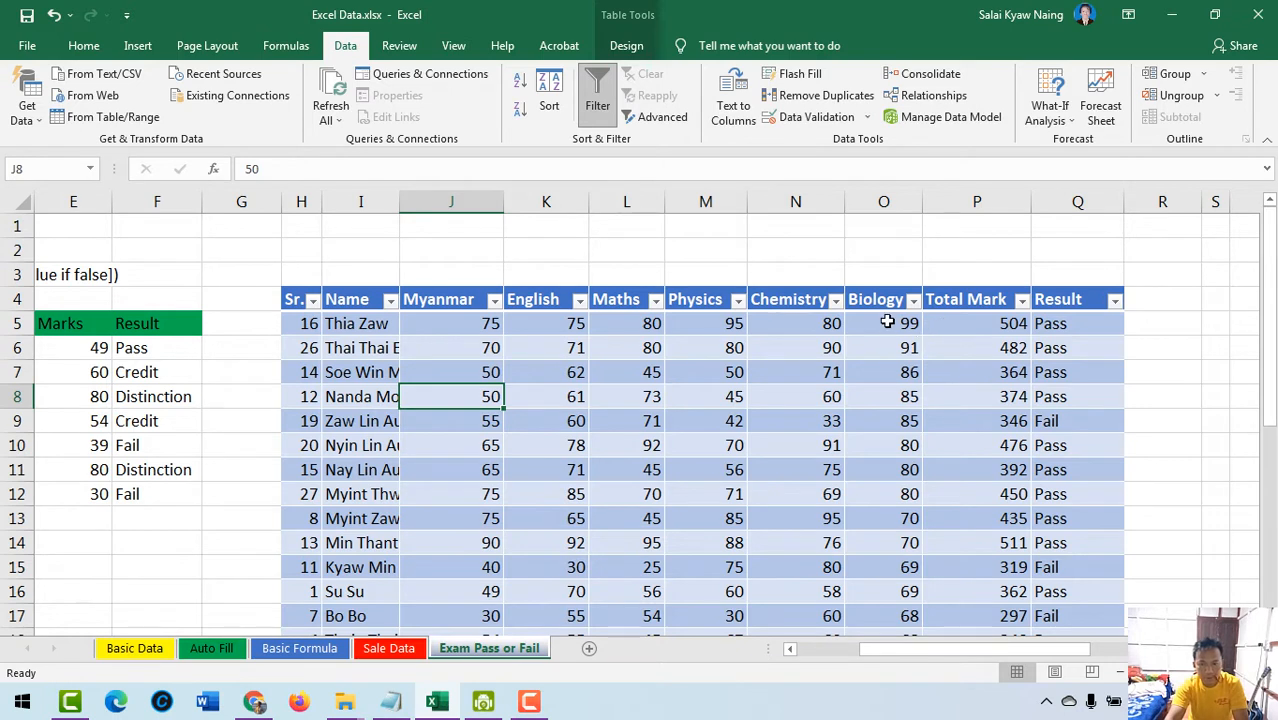
left_click_drag(887, 321, 905, 475)
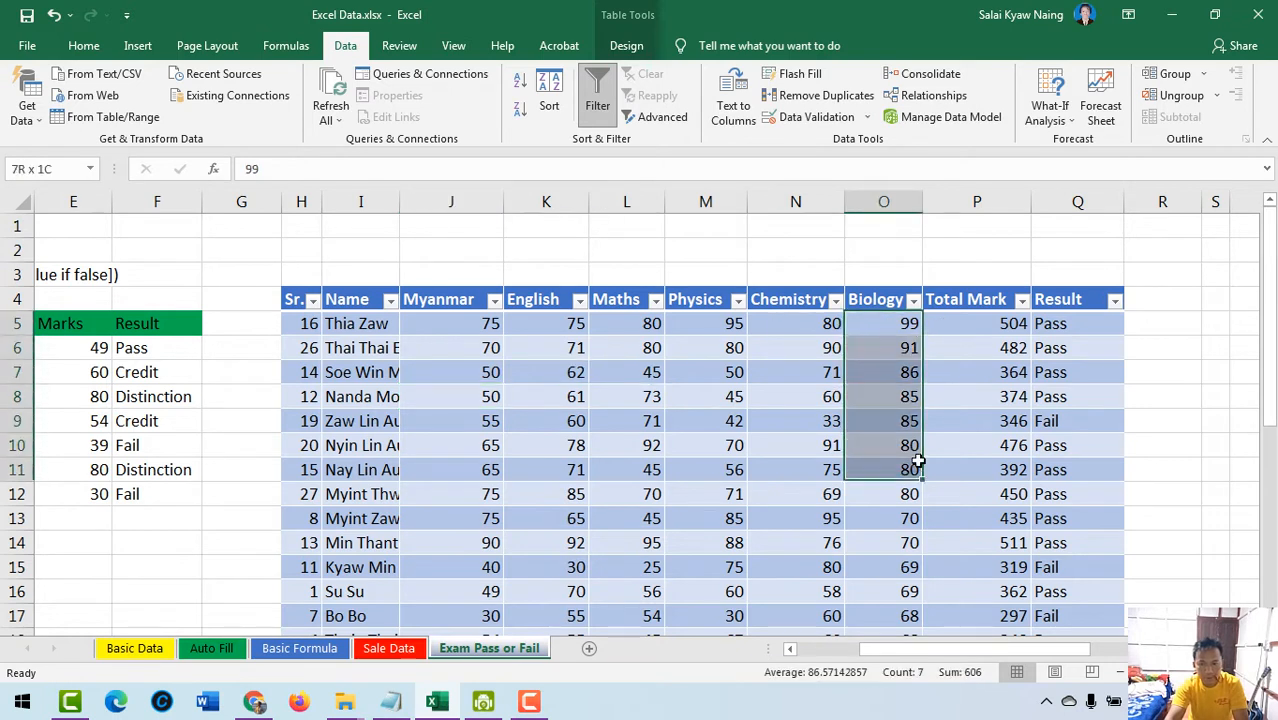
- Sort the exam table by the Sr. column from smallest to largest and check the serial numbers
left_click(314, 301)
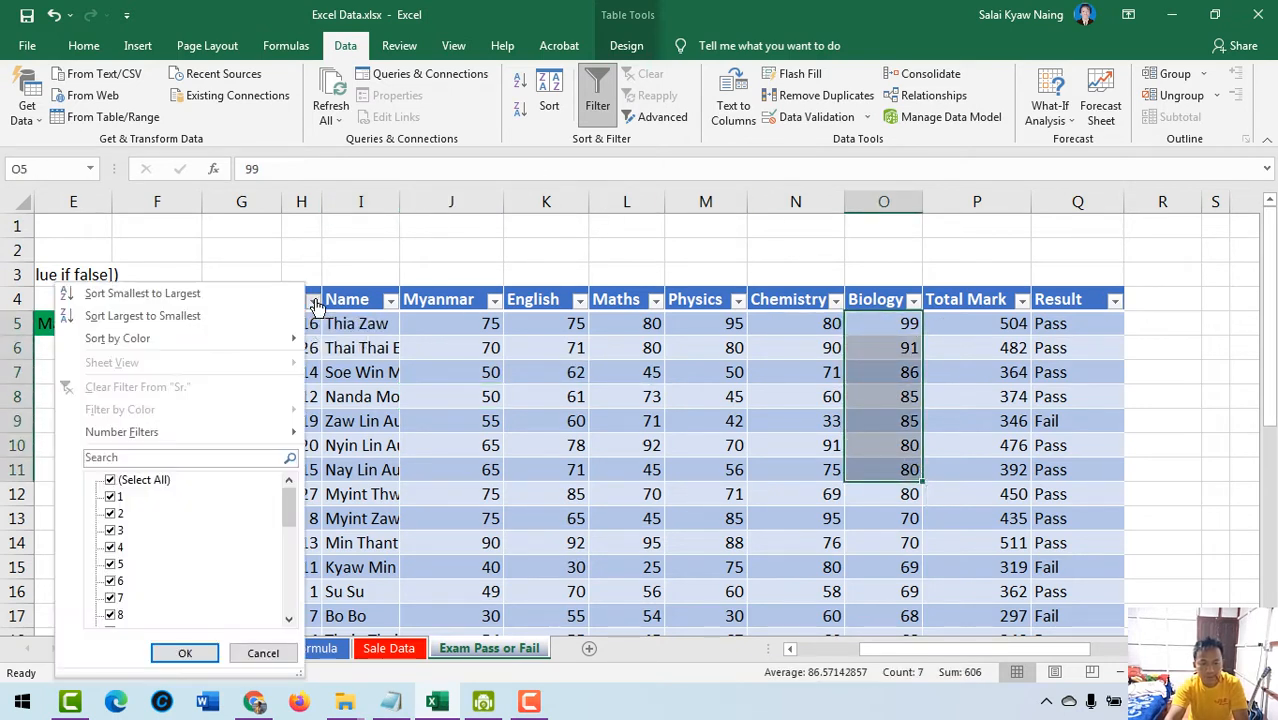
left_click(133, 295)
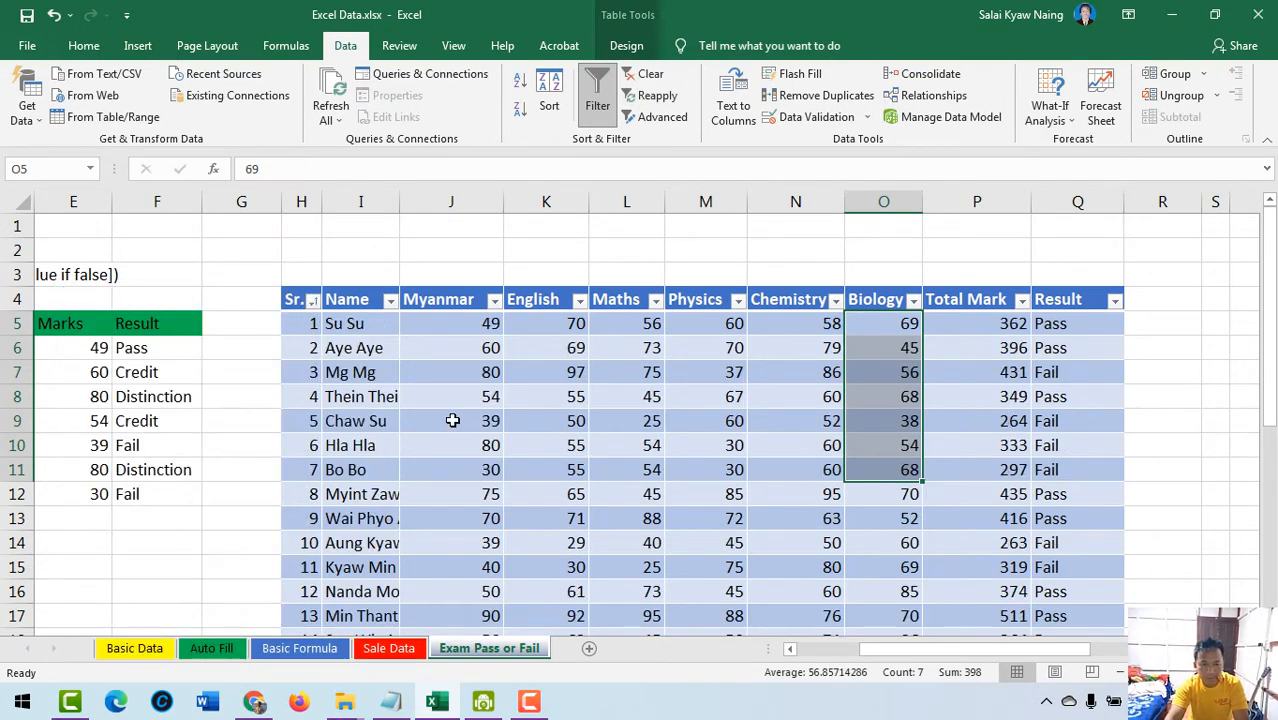
left_click(453, 421)
left_click_drag(315, 326, 313, 494)
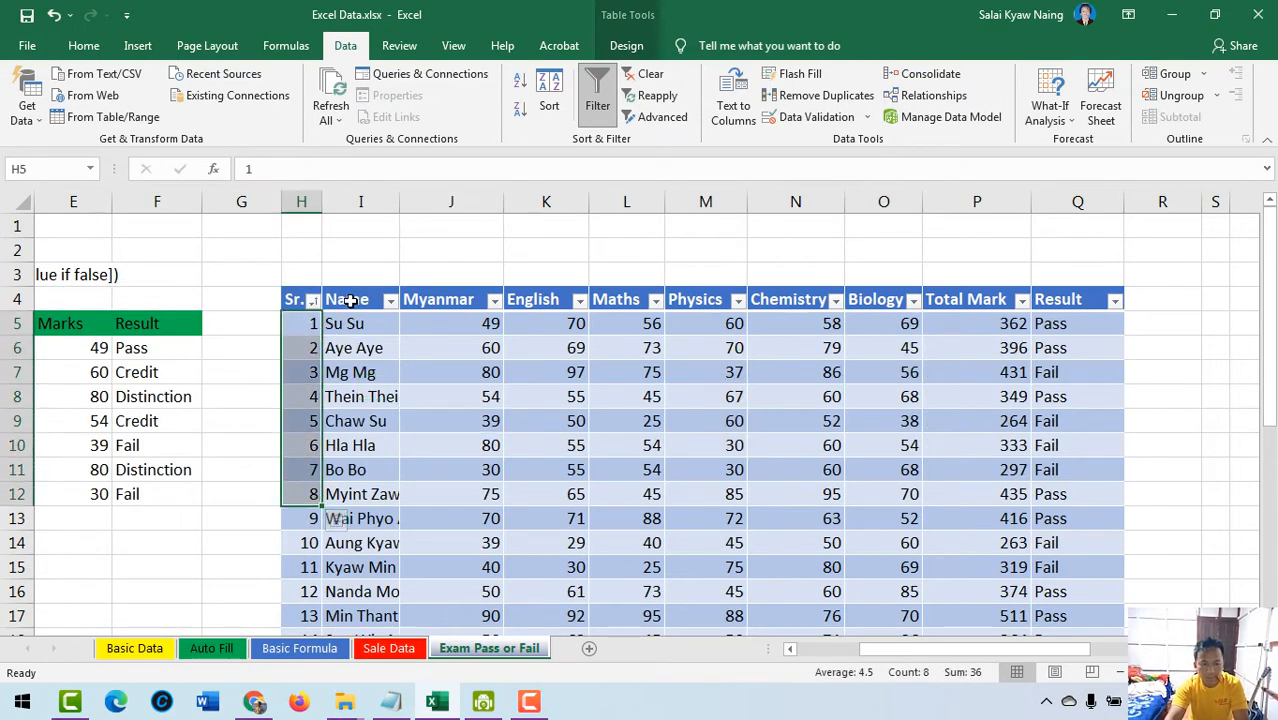
left_click(471, 418)
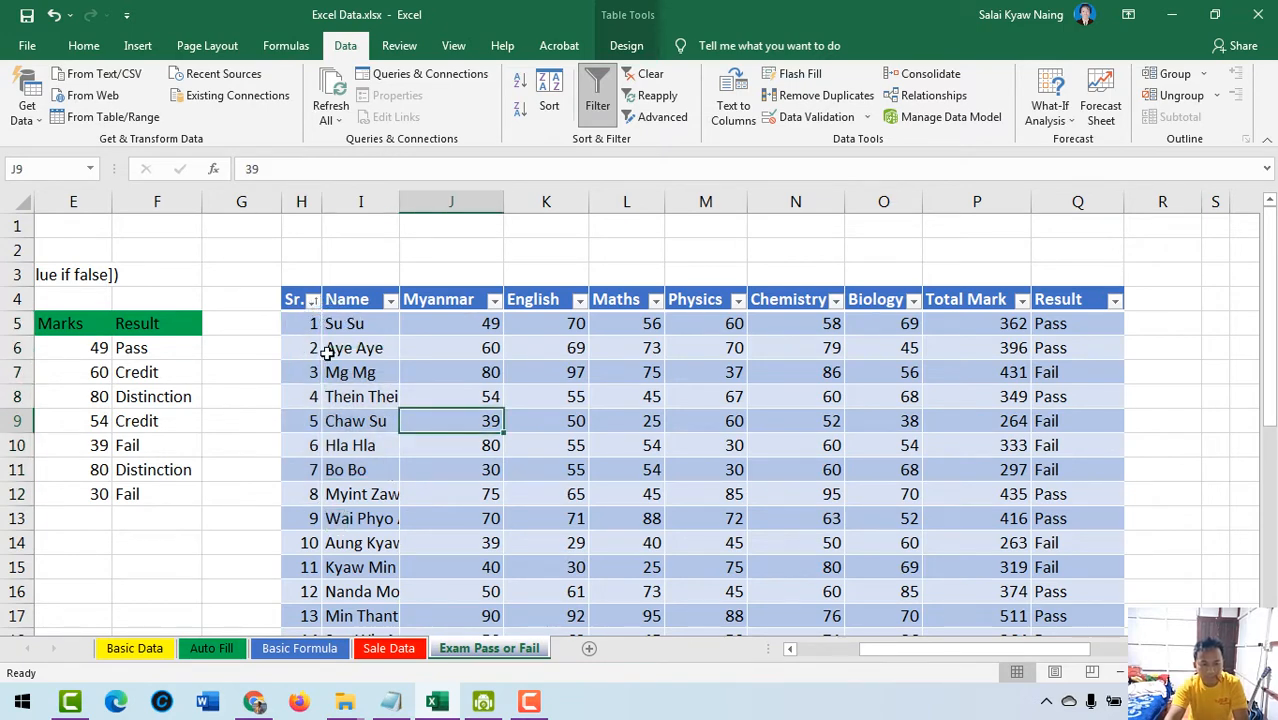
- Delete the Sr. level from the custom Sort and apply the change to the exam table
left_click(549, 105)
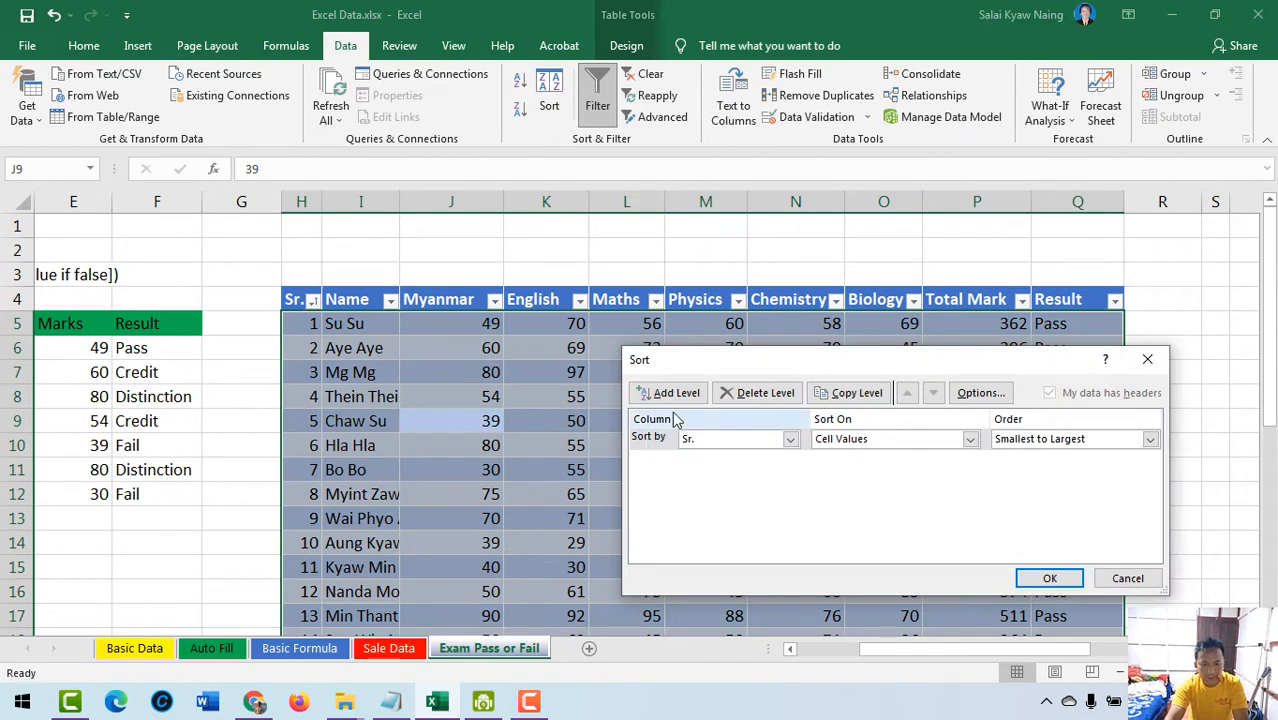
left_click(752, 393)
left_click(1050, 580)
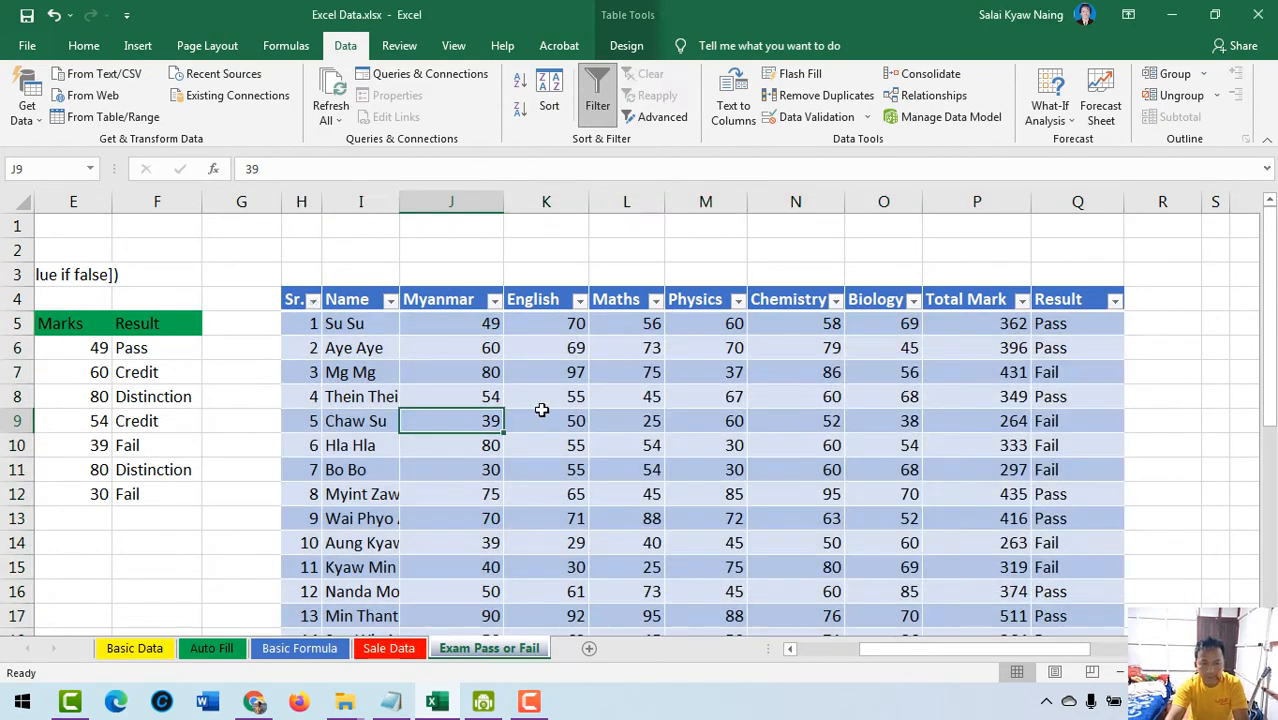
left_click(545, 418)
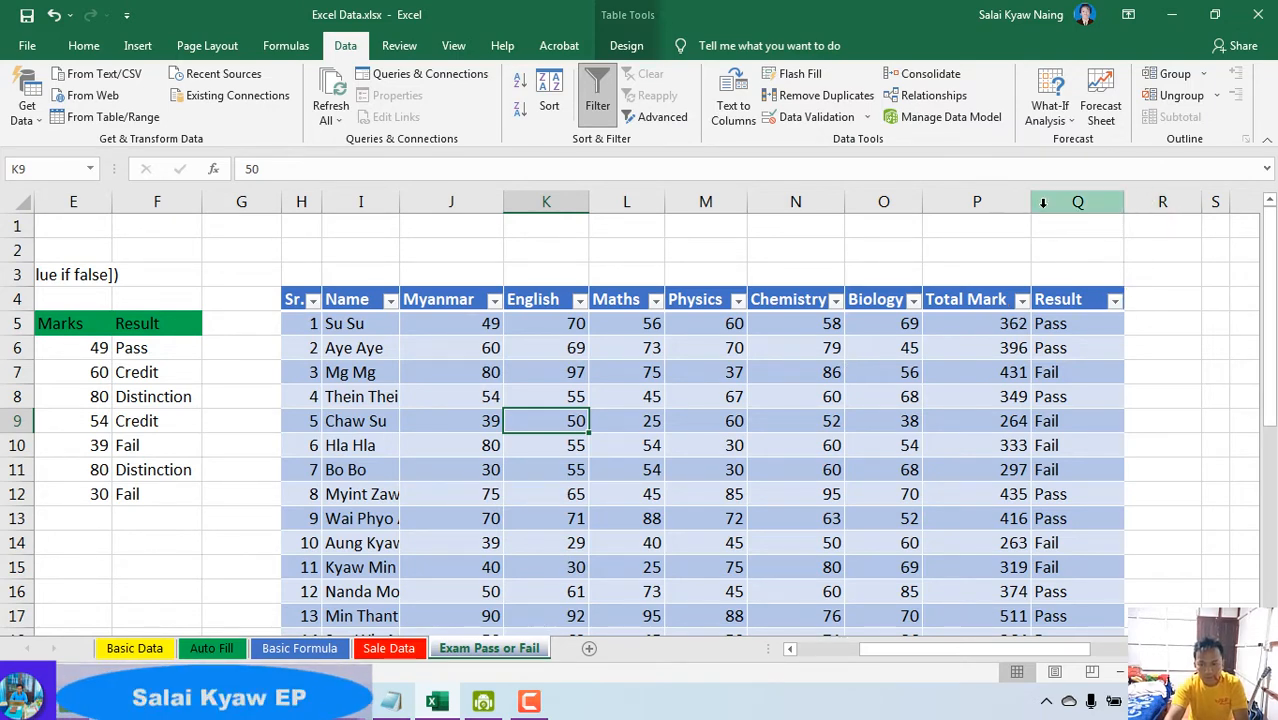
- Insert a new table column between Total Mark and Result and give it the header Level
left_click(1074, 202)
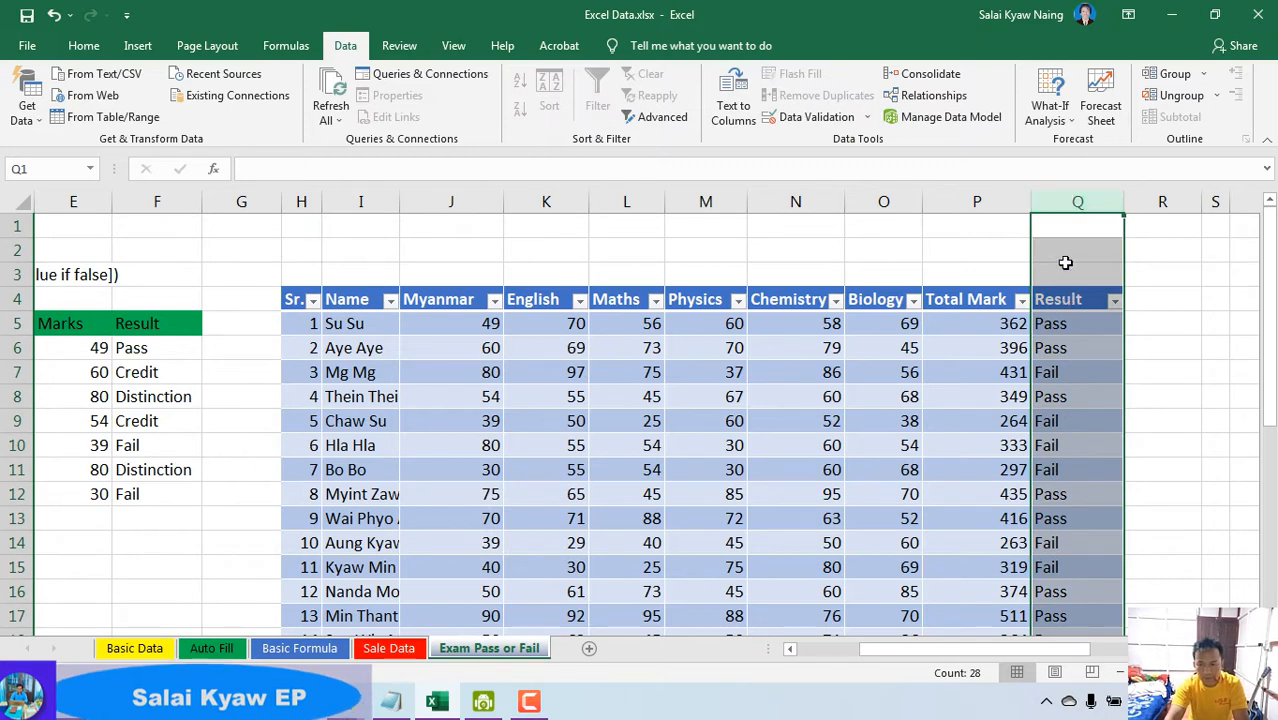
right_click(1067, 206)
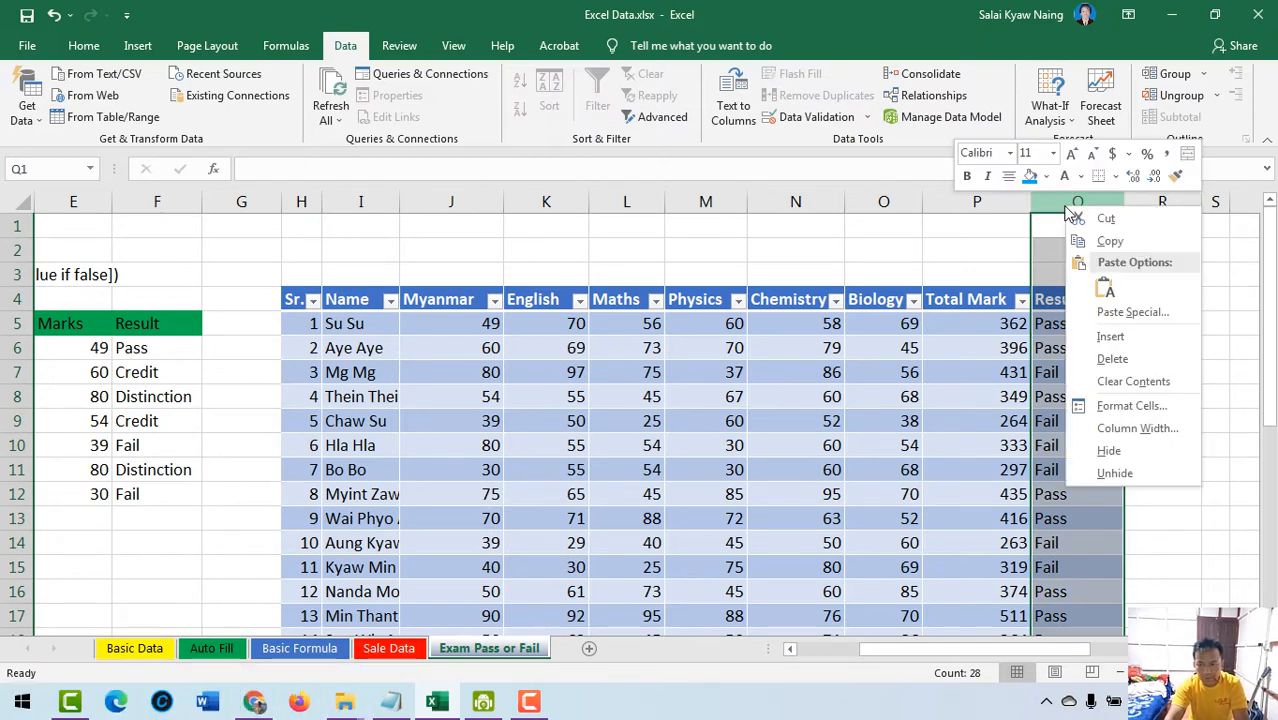
left_click(1110, 337)
double_click(1074, 303)
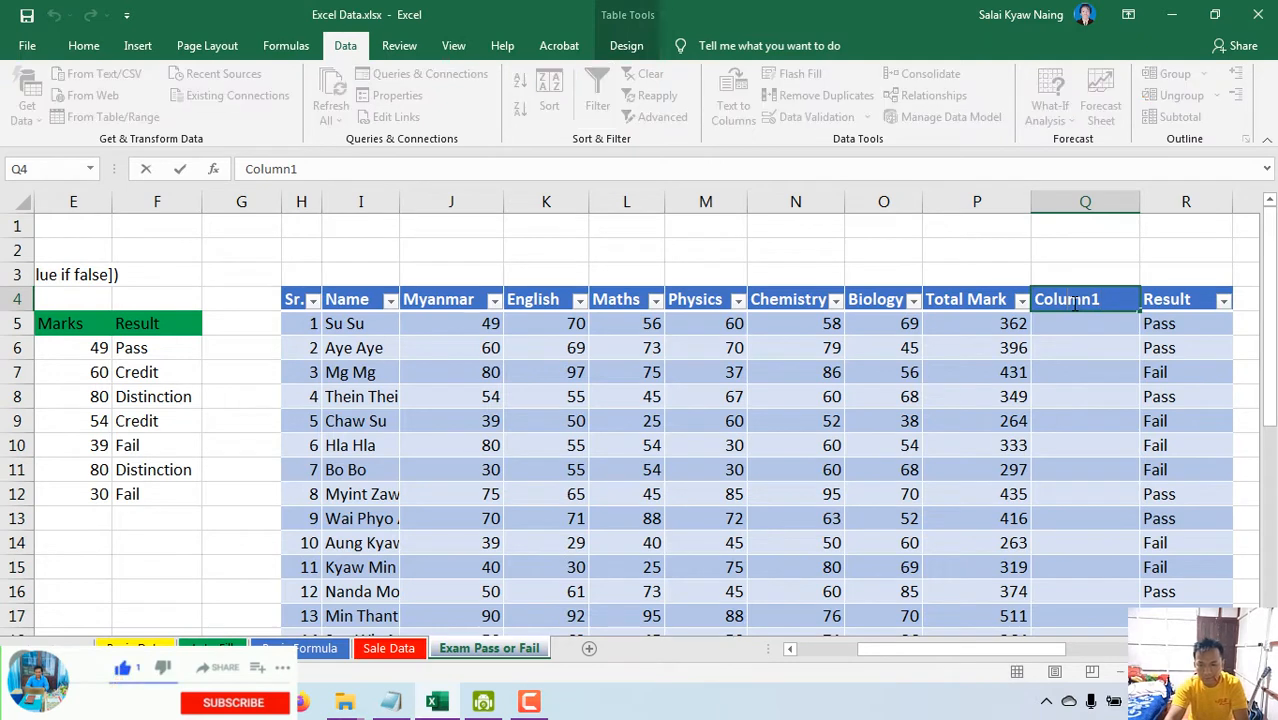
left_click_drag(1106, 301, 988, 303)
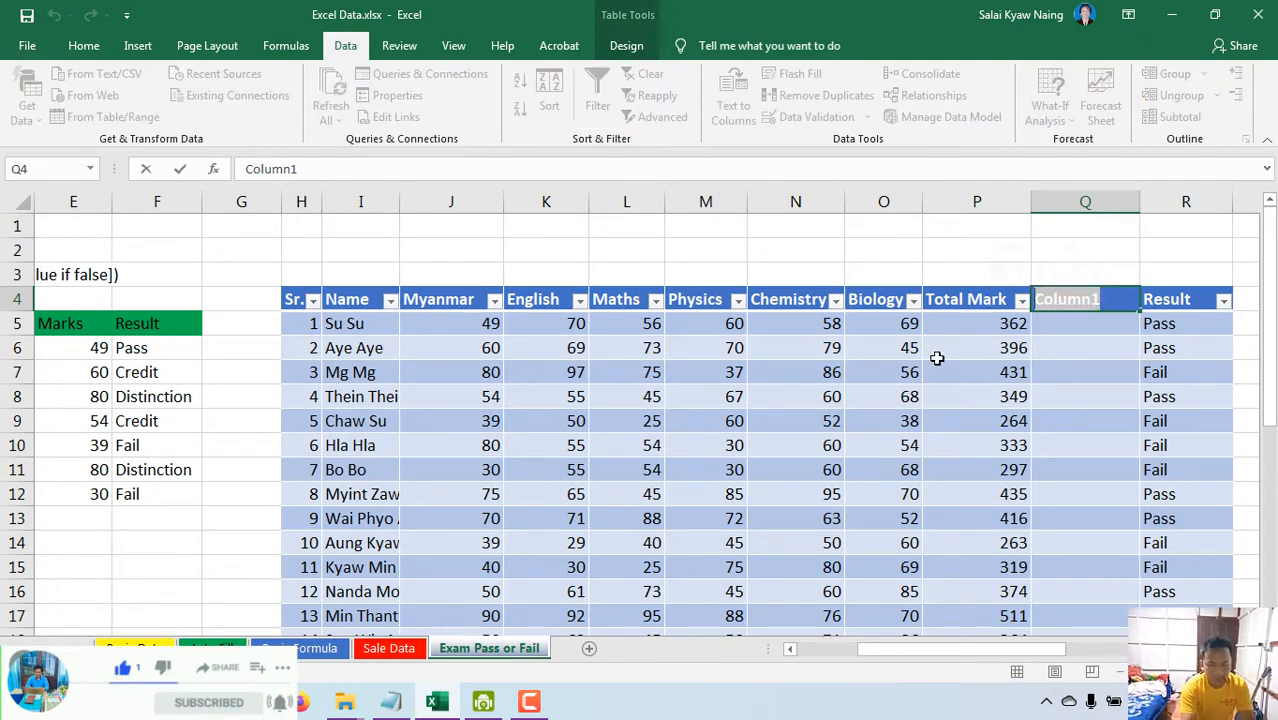
type("အ")
key("BackSpace")
key("ctrl+shift+space")
type("L")
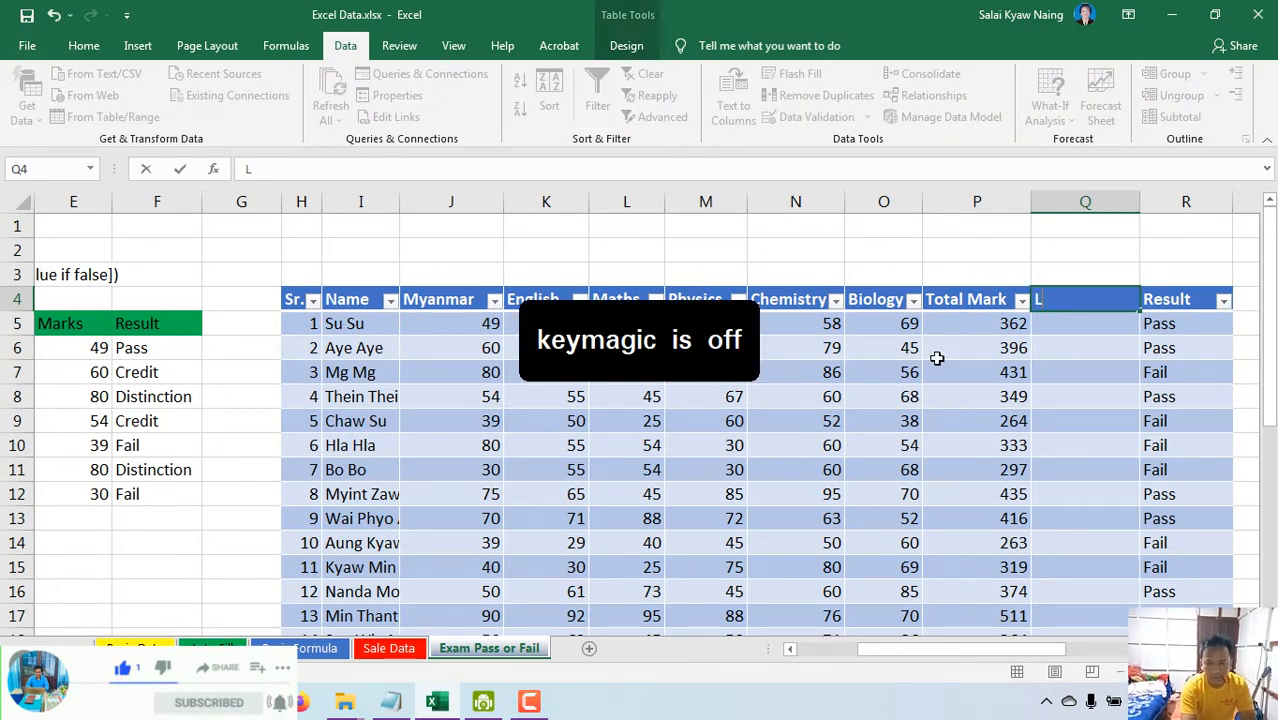
type("evel")
key("Return")
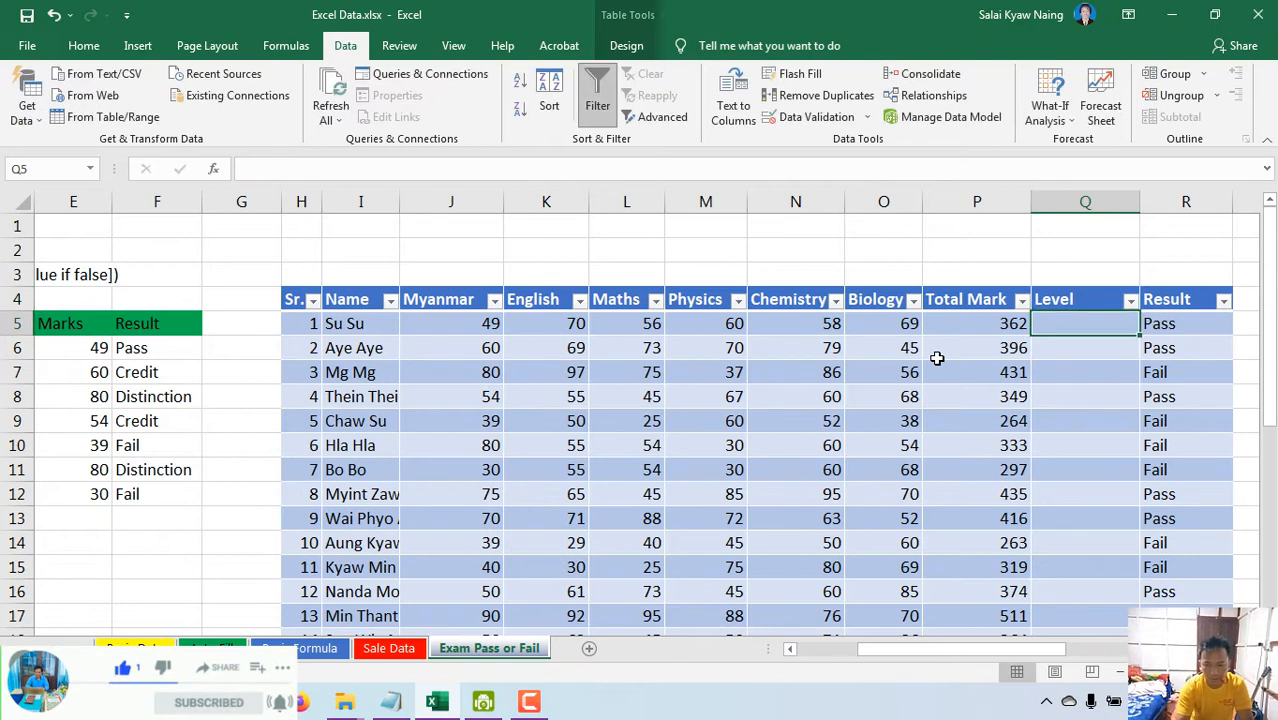
- Sort the exam table by the Total Mark column from largest to smallest and check the totals
left_click(1021, 301)
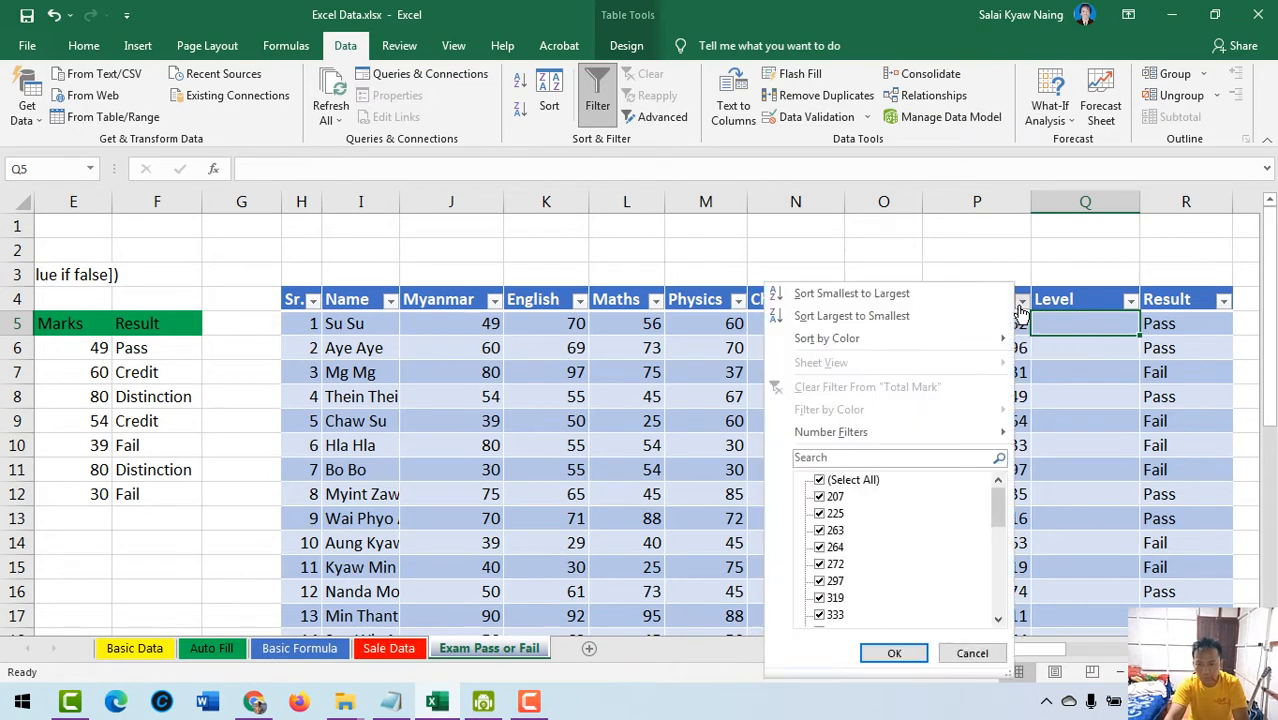
left_click(857, 316)
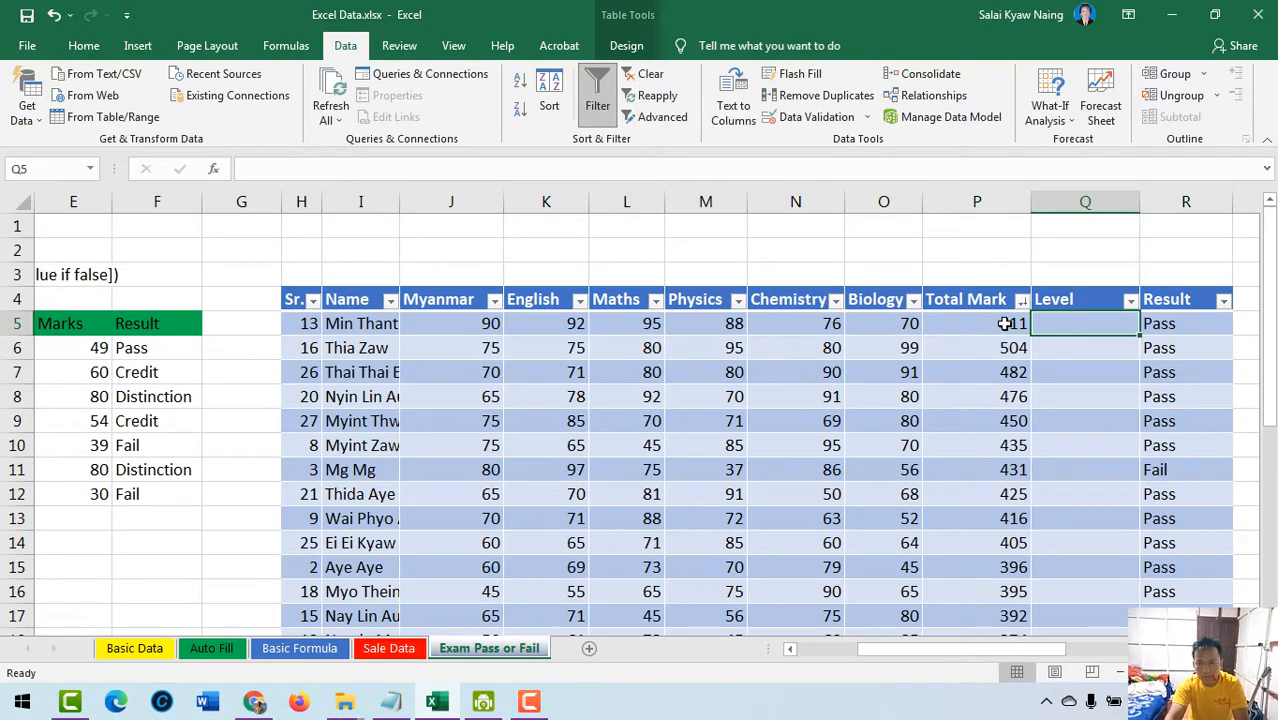
left_click_drag(1005, 323, 1012, 597)
scroll(1016, 600, "up", 5)
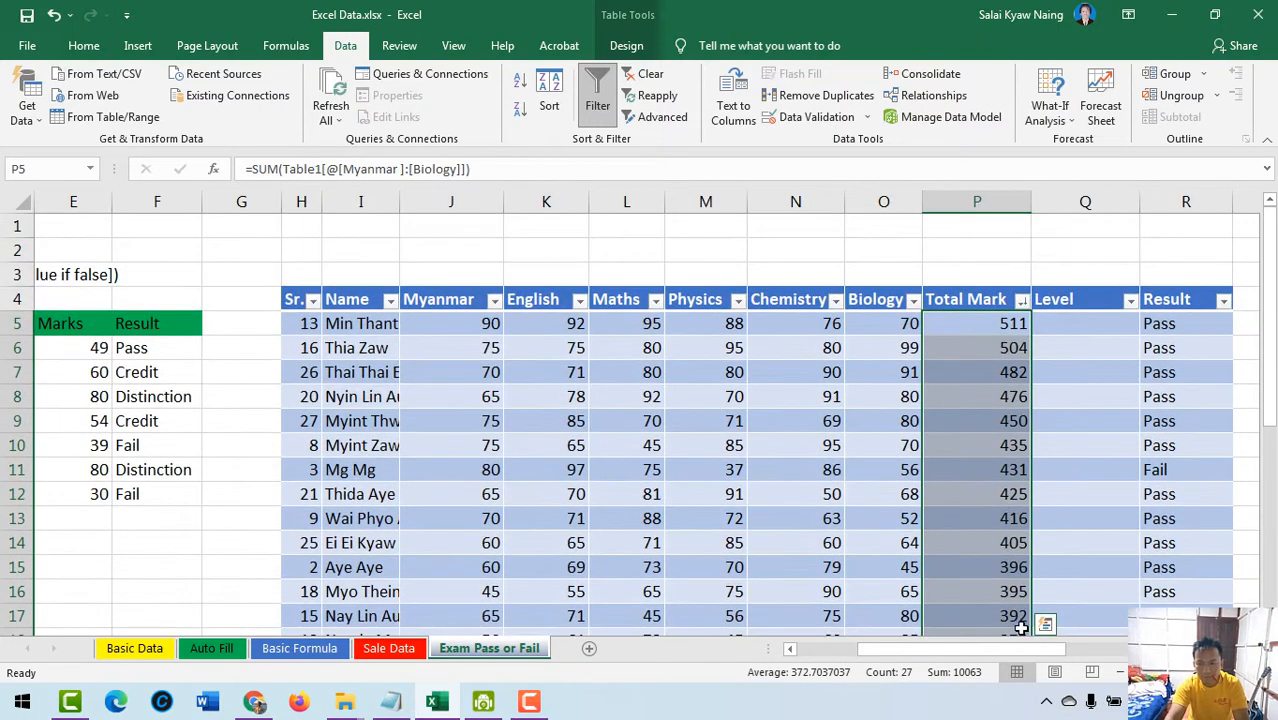
- Enter 1 and 2 in the first two cells of the Level column
scroll(1030, 650, "right", 5)
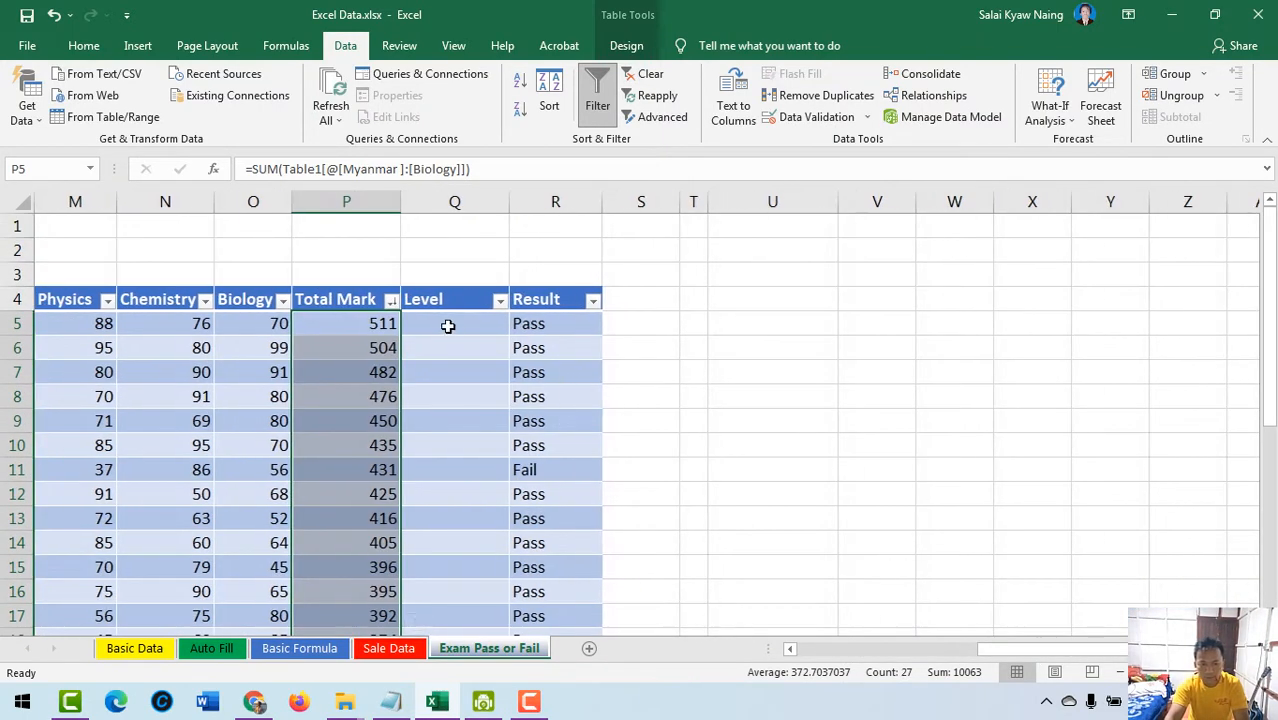
left_click(470, 334)
type("1")
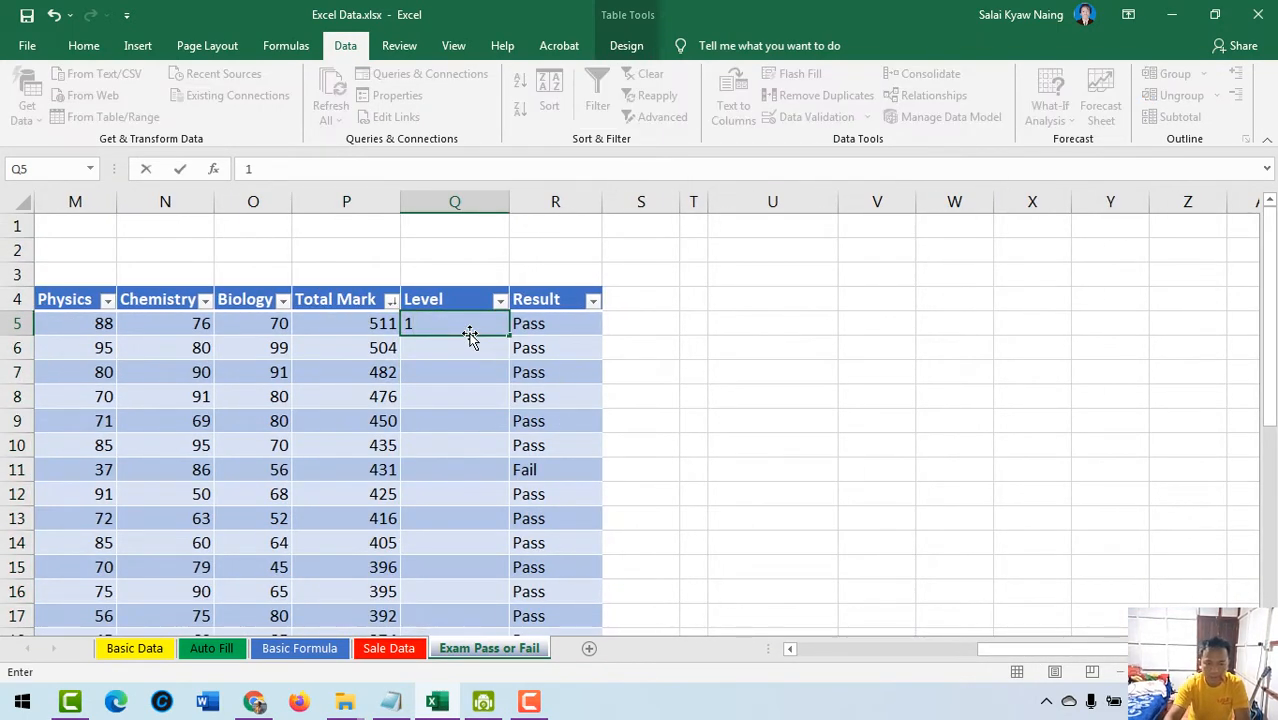
key("Return")
type("2")
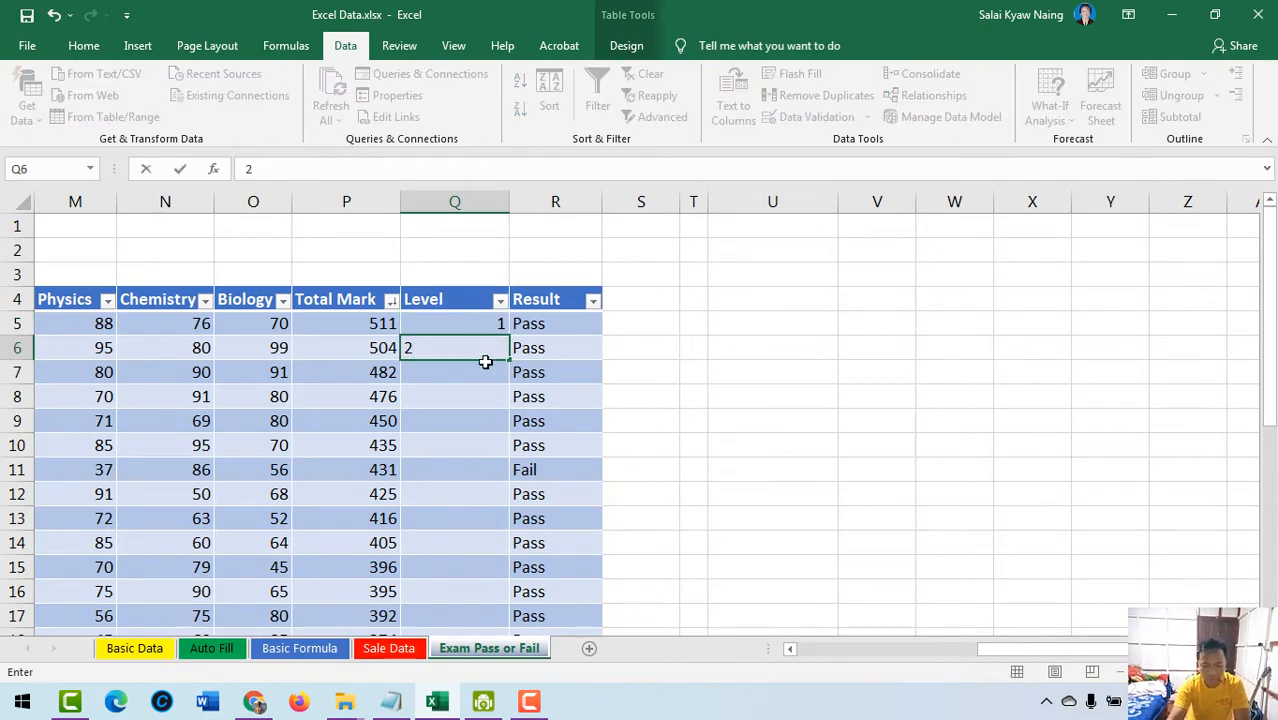
key("Return")
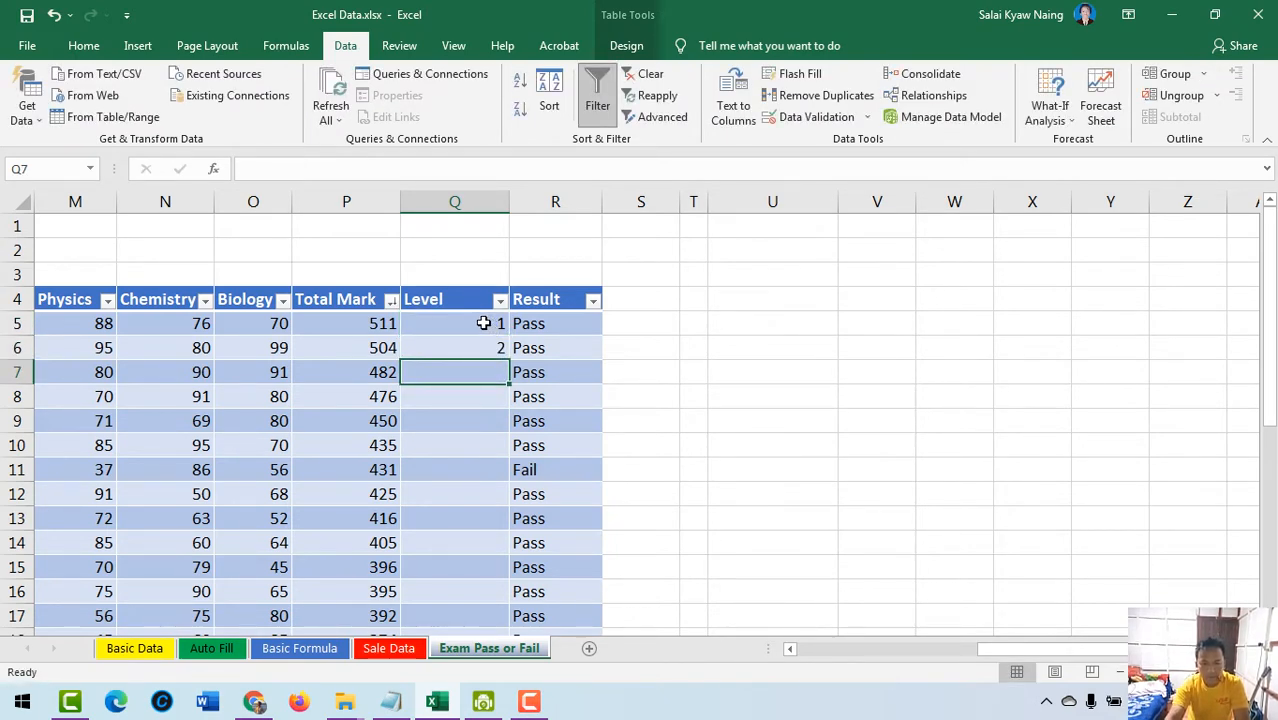
- Change the first two Level entries to "Level- 1" and "Level- 2" and fill the series down to the last table row
double_click(452, 320)
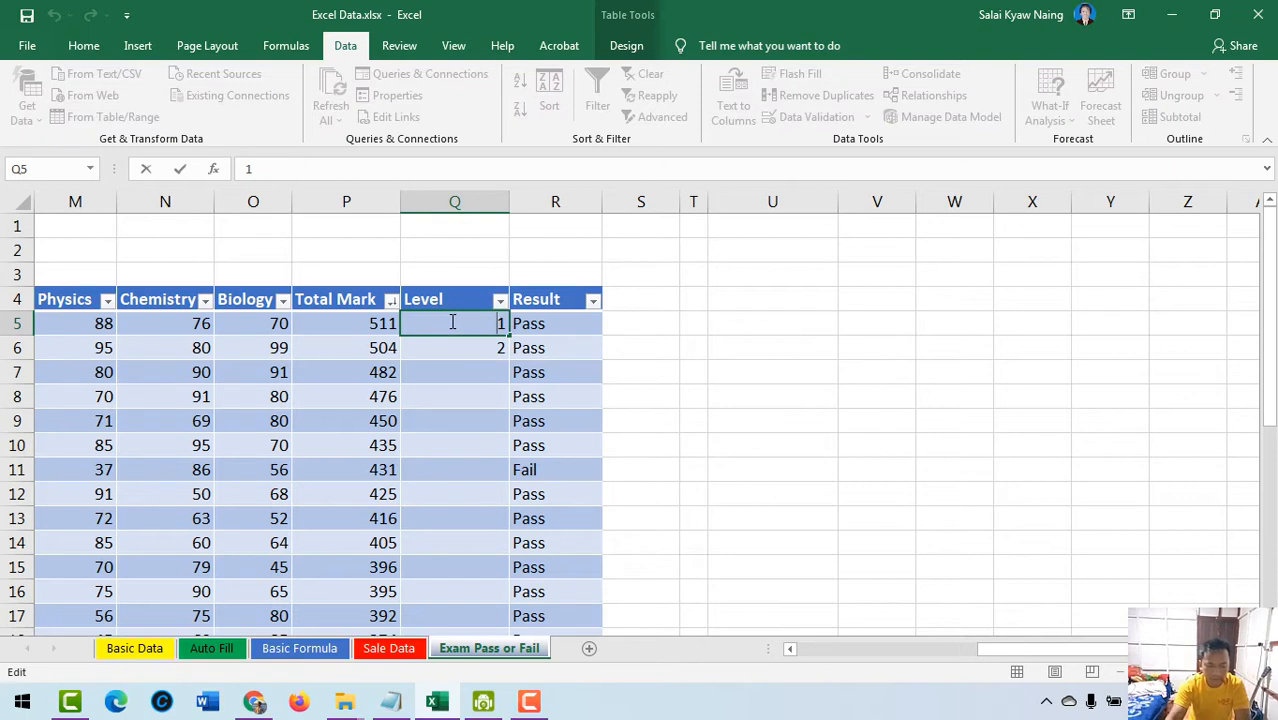
type("L")
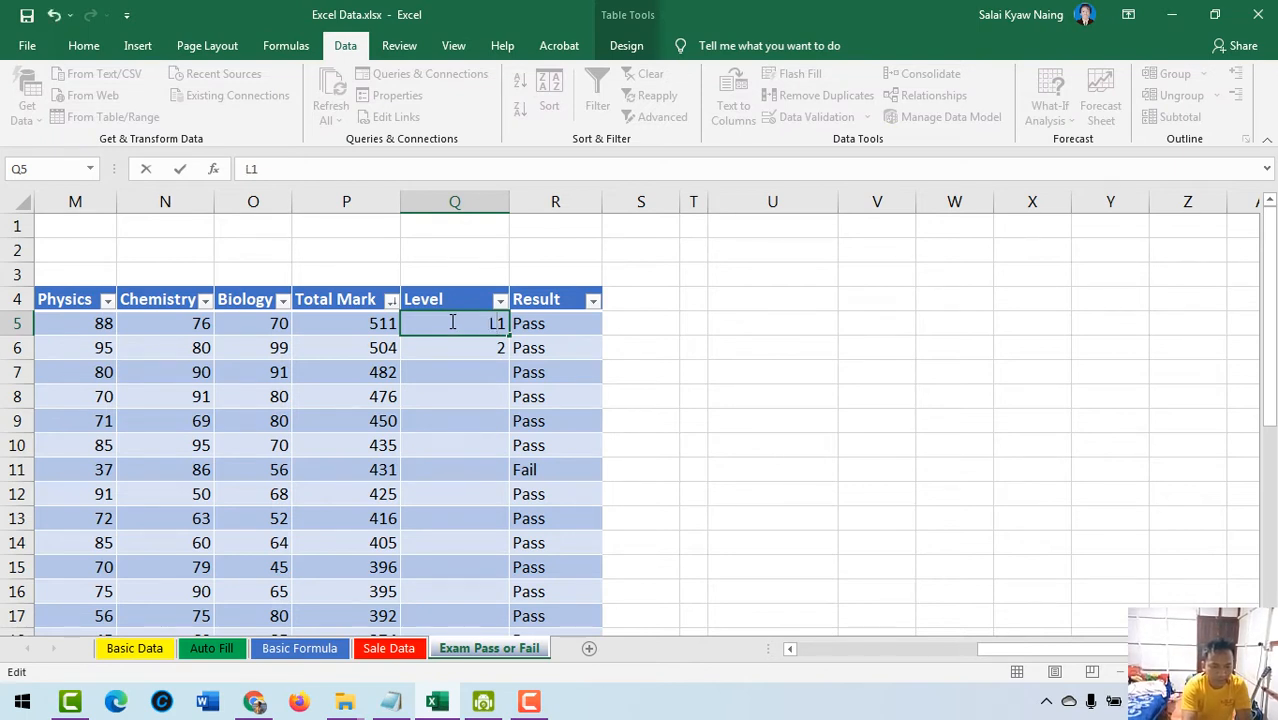
type("evel")
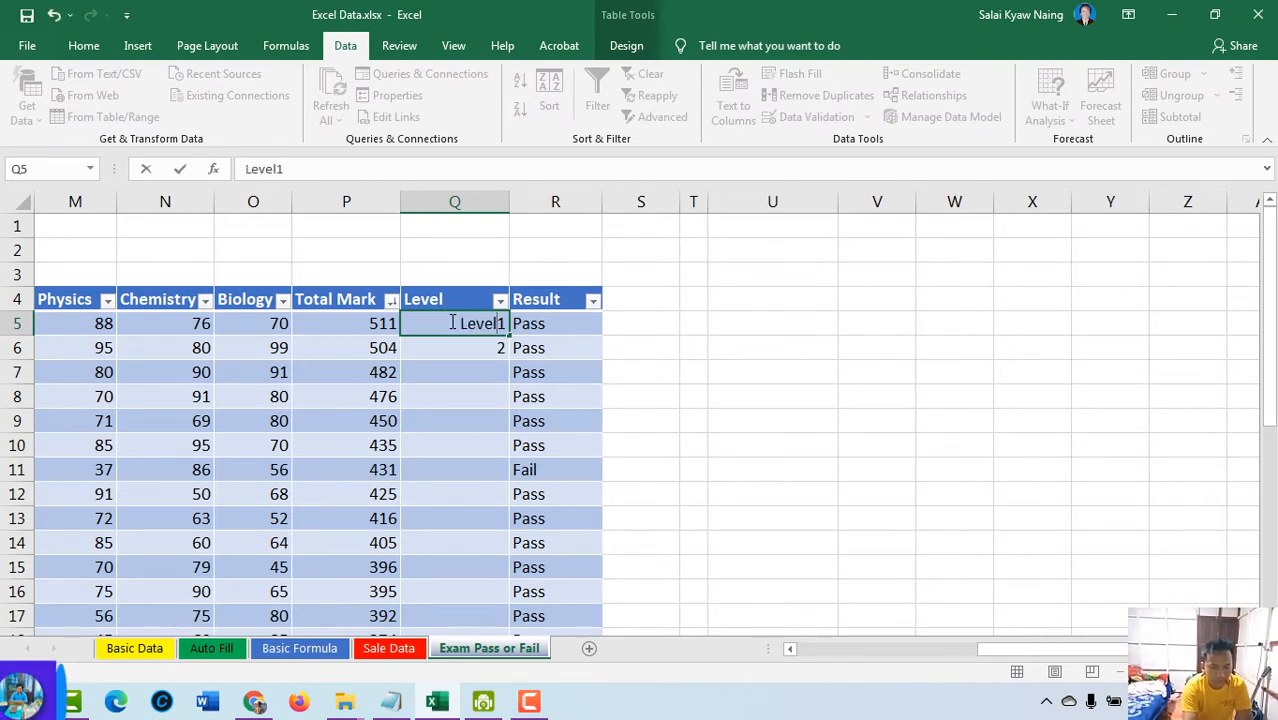
type("-")
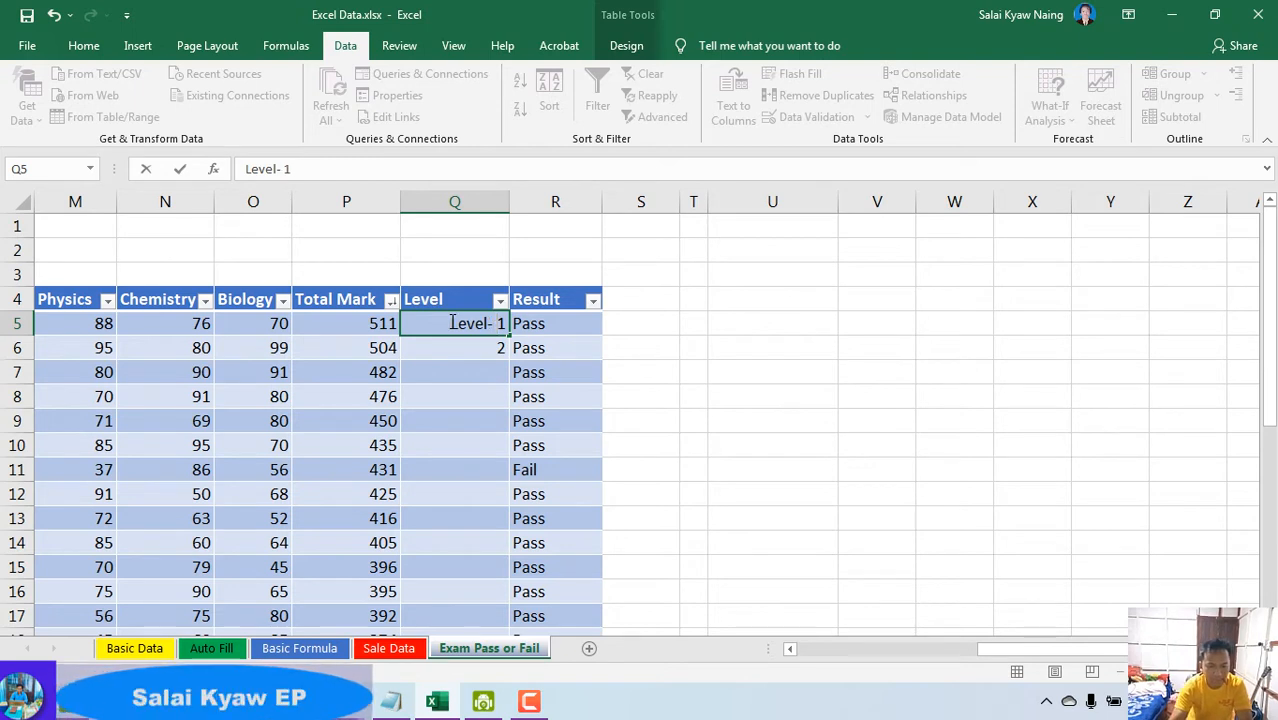
key("Return")
type("L")
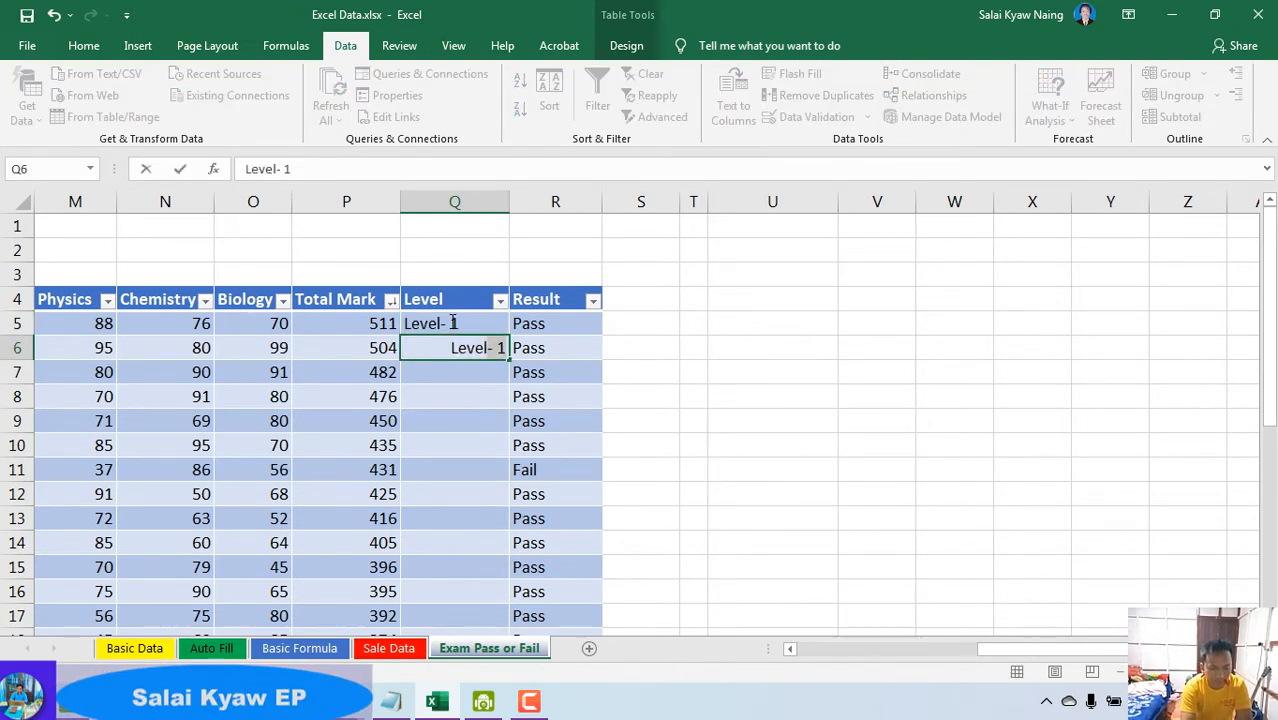
type("evel- 2")
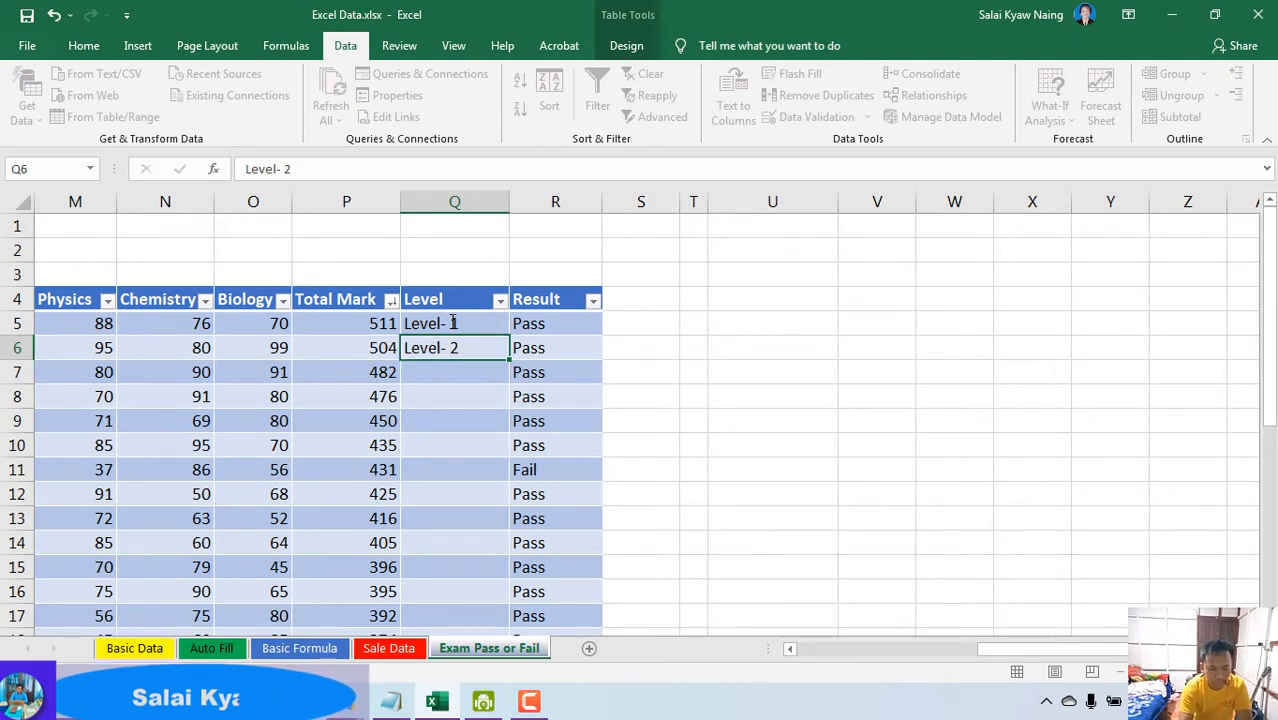
key("Return")
left_click_drag(453, 323, 502, 545)
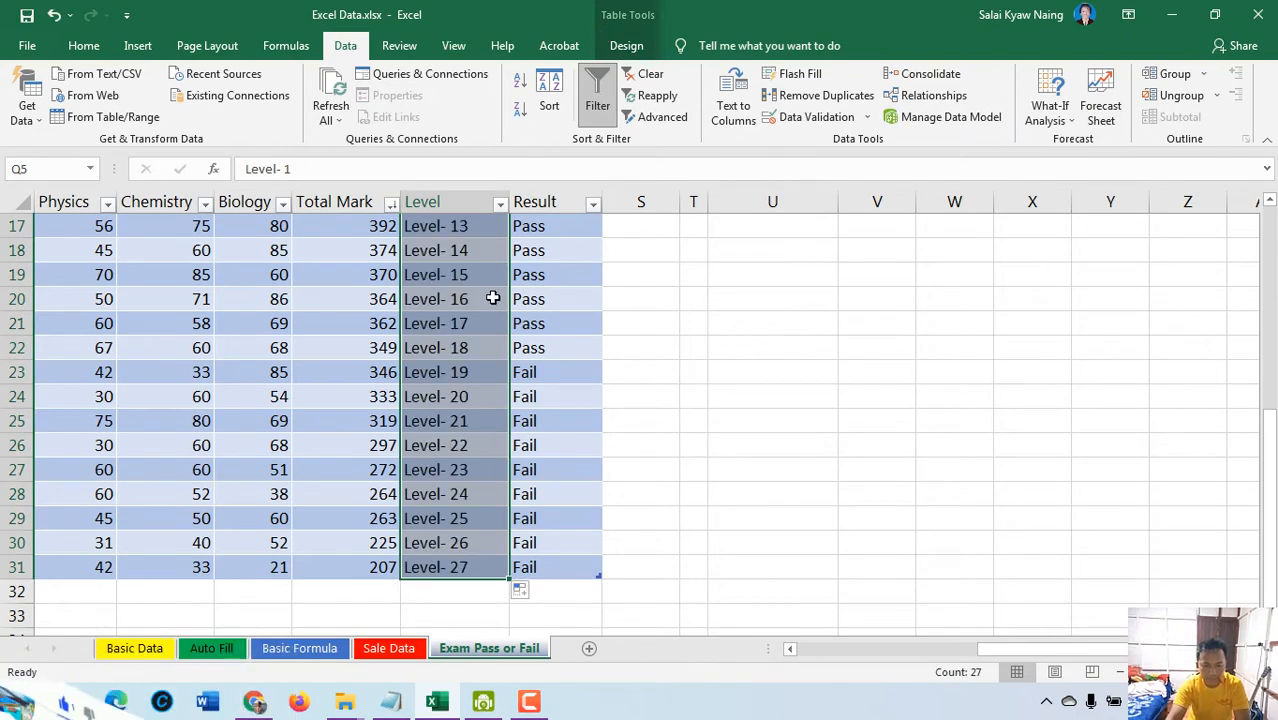
- Filter the table to rows whose Result is Pass and check the Level numbering of the filtered rows
scroll(453, 520, "up", 5)
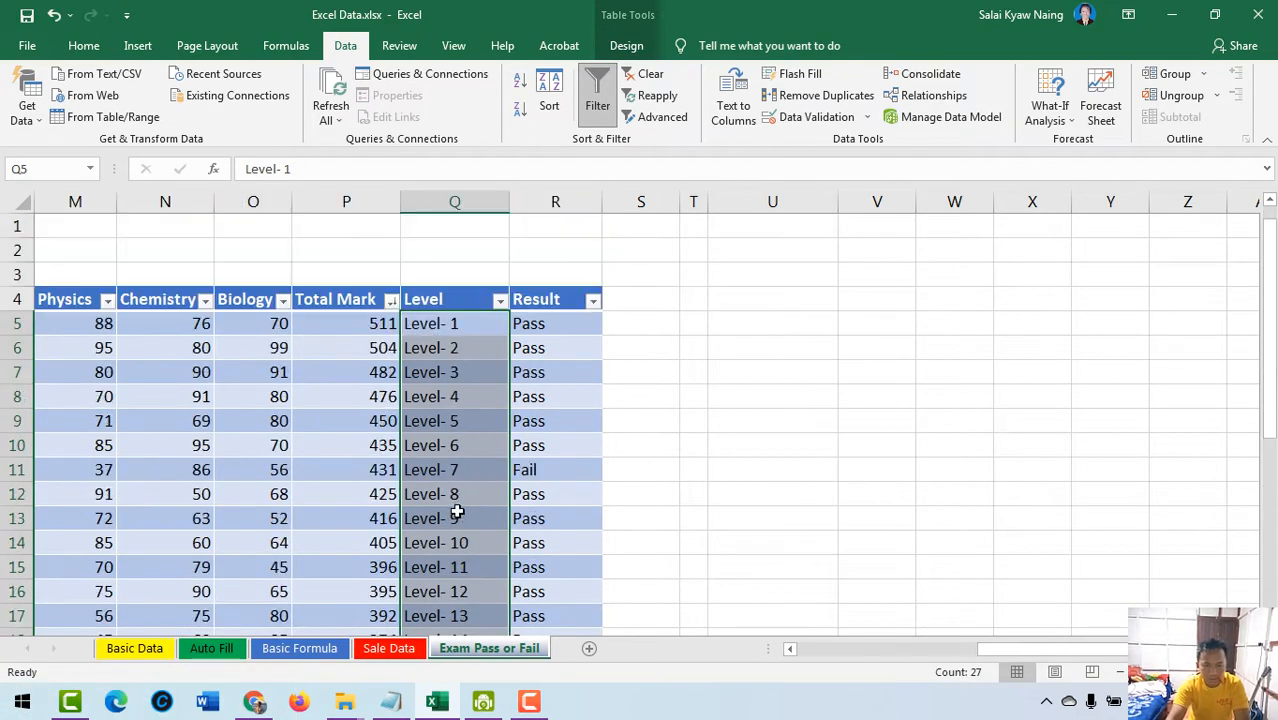
left_click(440, 323)
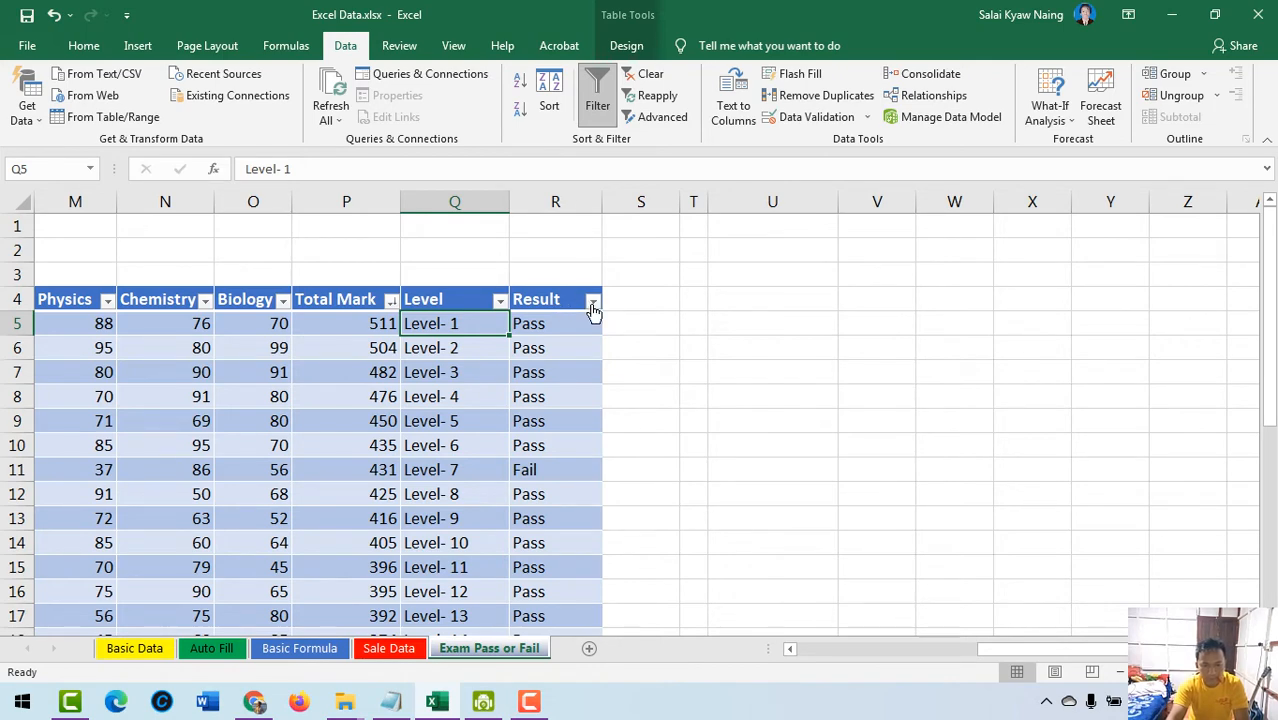
left_click(592, 301)
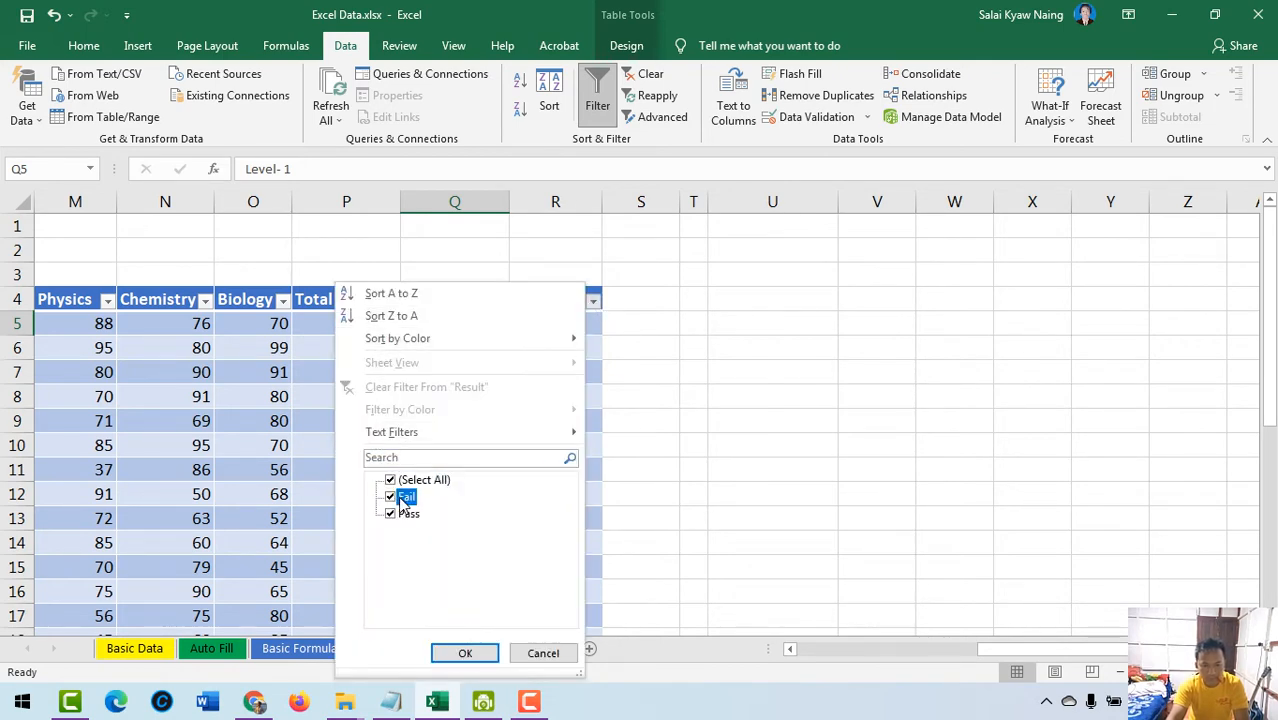
left_click(472, 654)
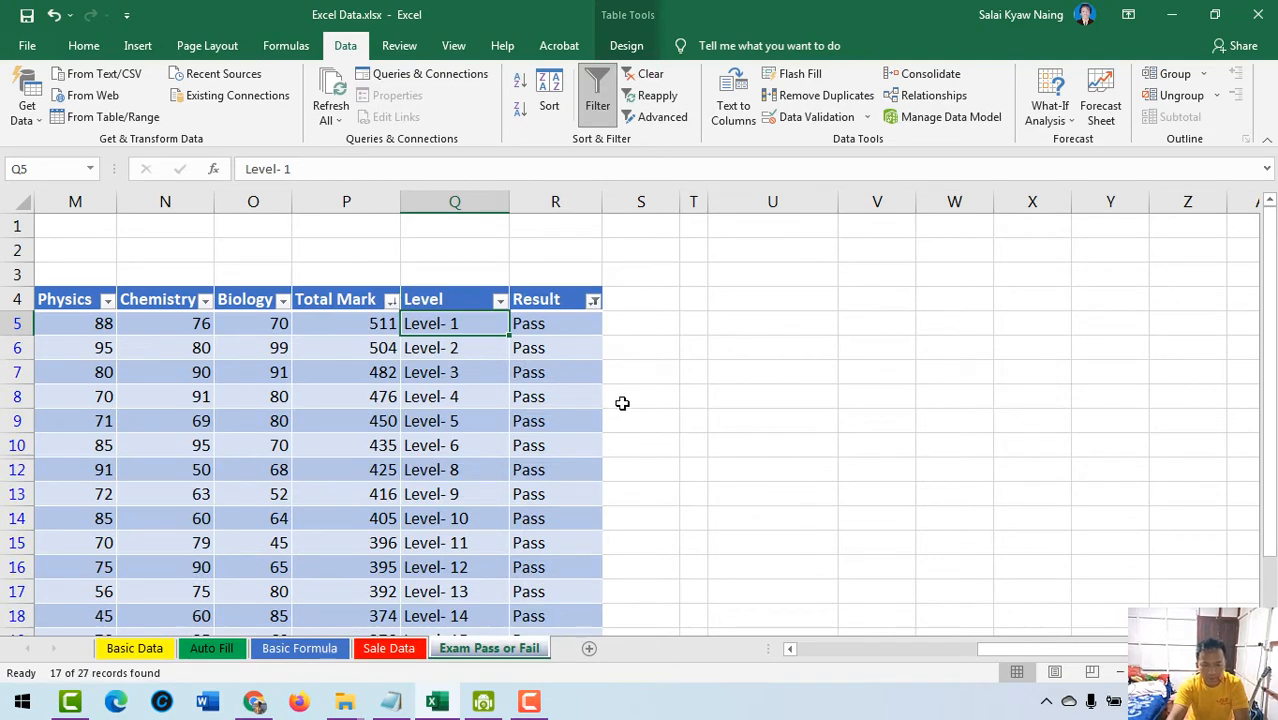
left_click(568, 366)
scroll(556, 388, "down", 5)
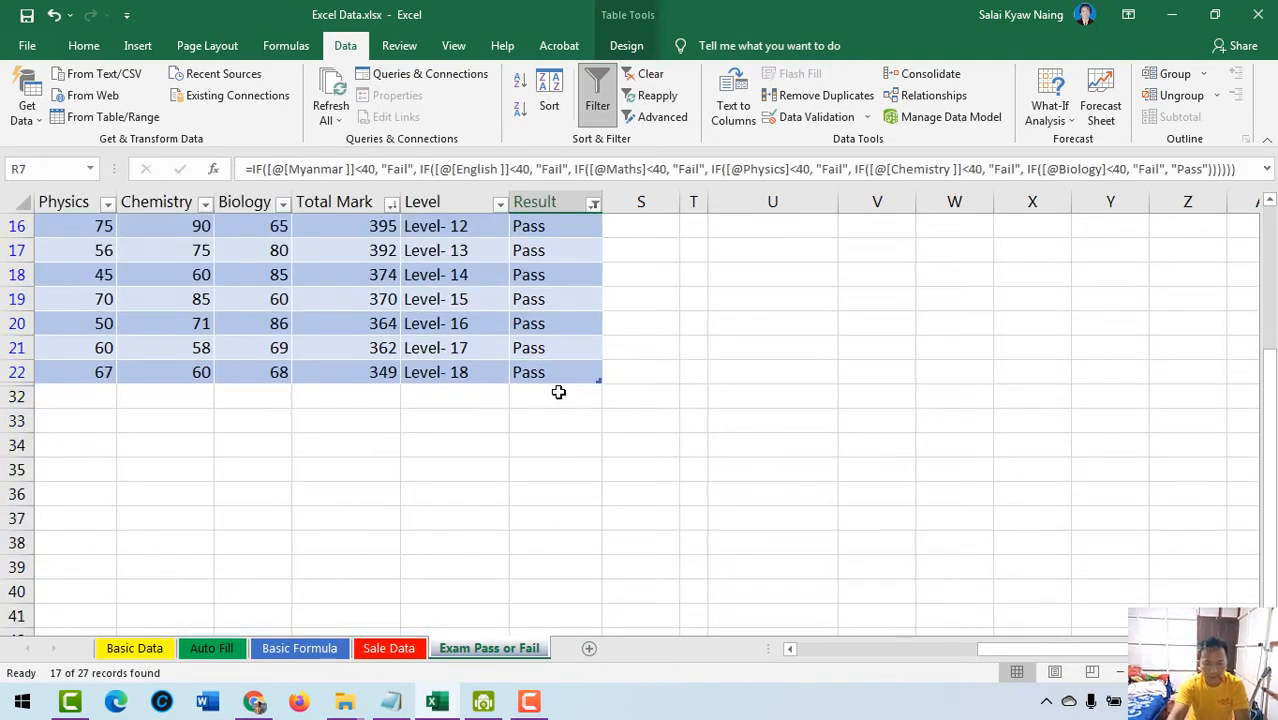
scroll(545, 399, "up", 2)
scroll(545, 399, "up", 3)
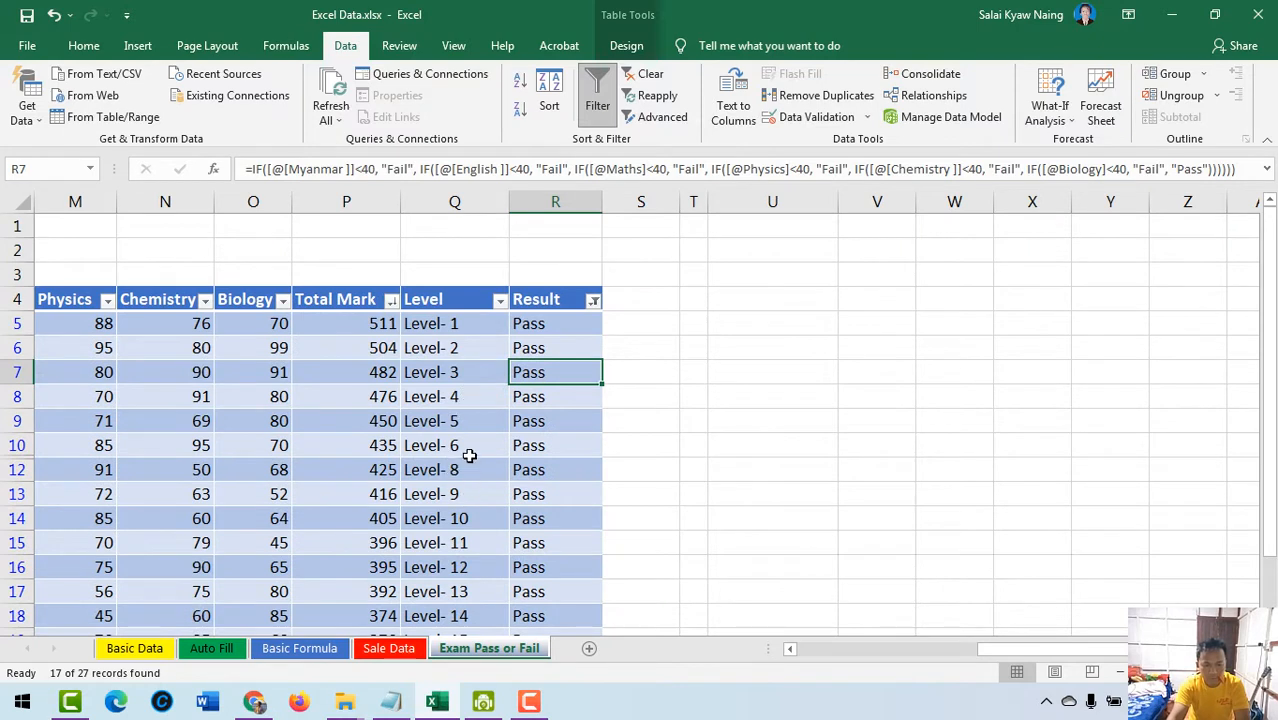
- Undo the Result filter and clear all entries in the Level column down to the last table row
left_click(467, 450)
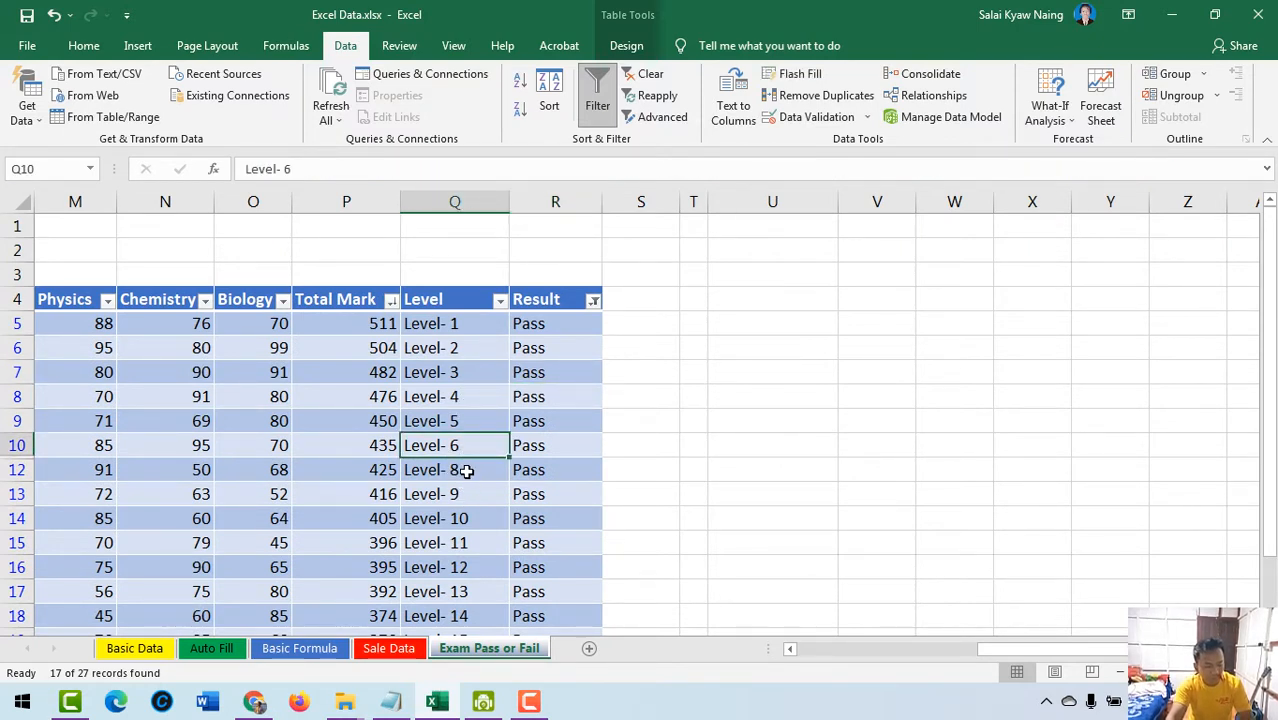
key("ctrl+z")
left_click(486, 397)
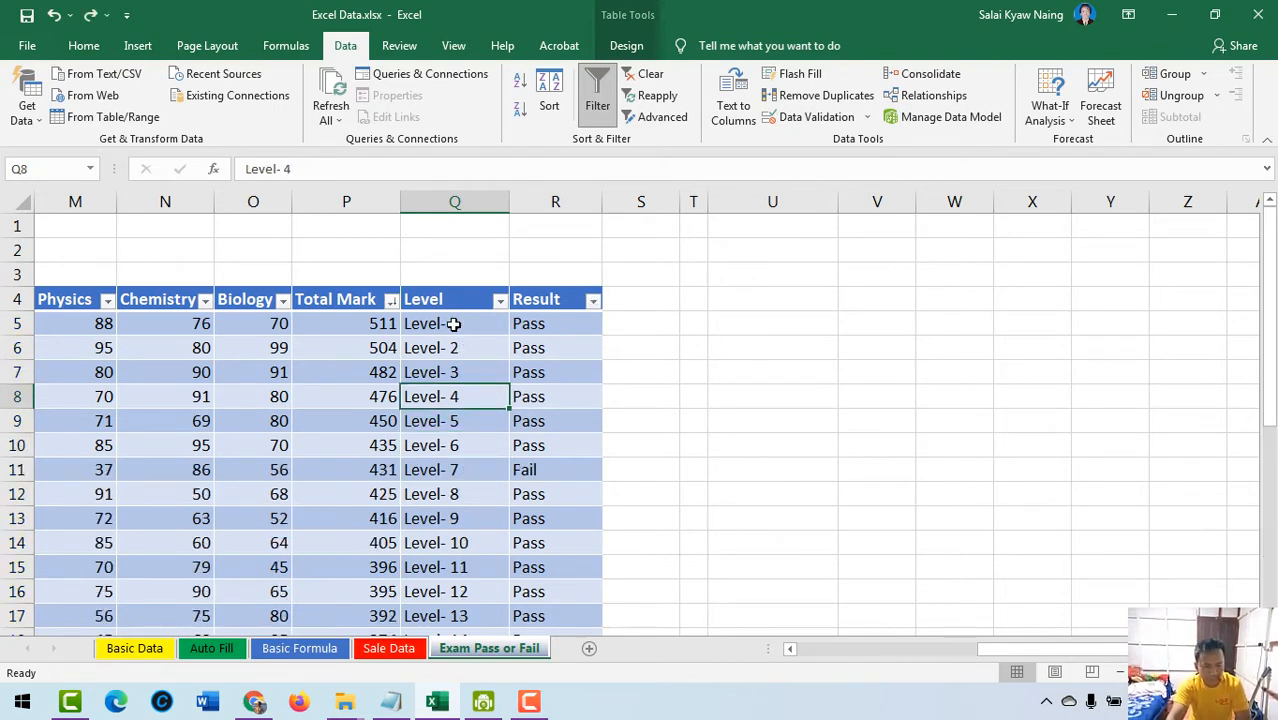
left_click_drag(453, 324, 465, 585)
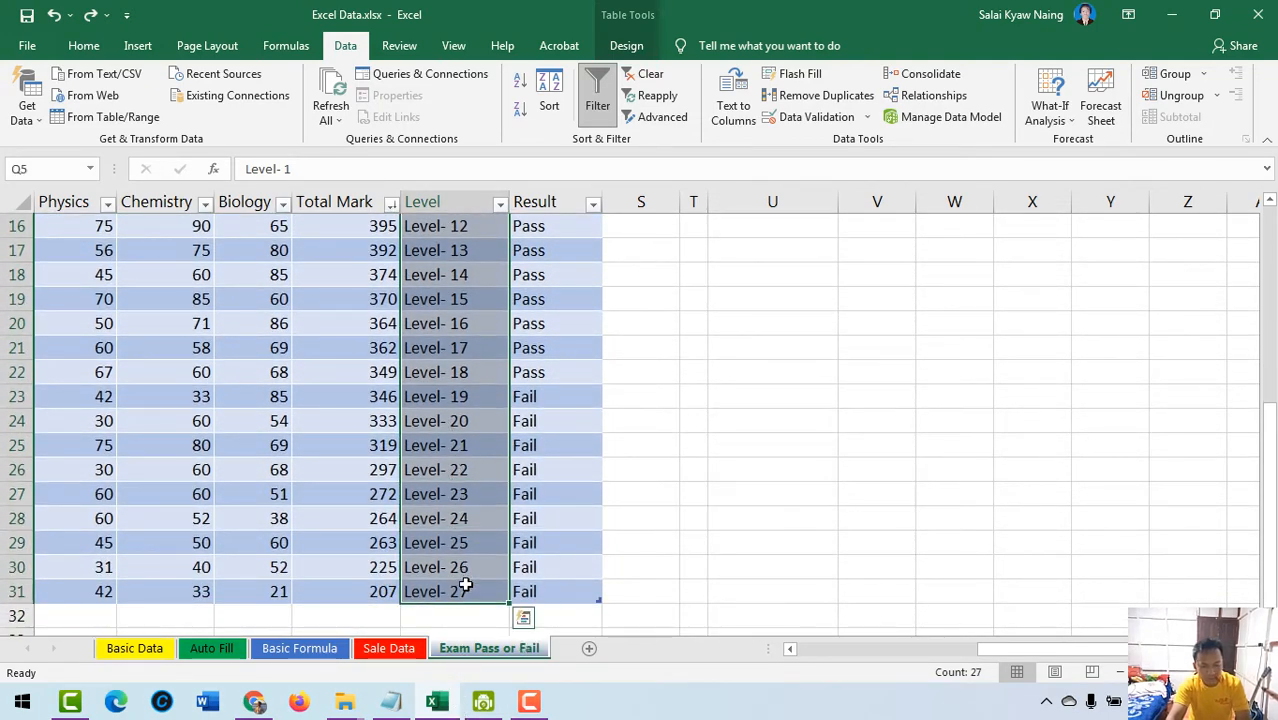
key("Delete")
scroll(465, 585, "up", 5)
- Filter the Result column to hide the Fail rows and keep only Pass
left_click(556, 372)
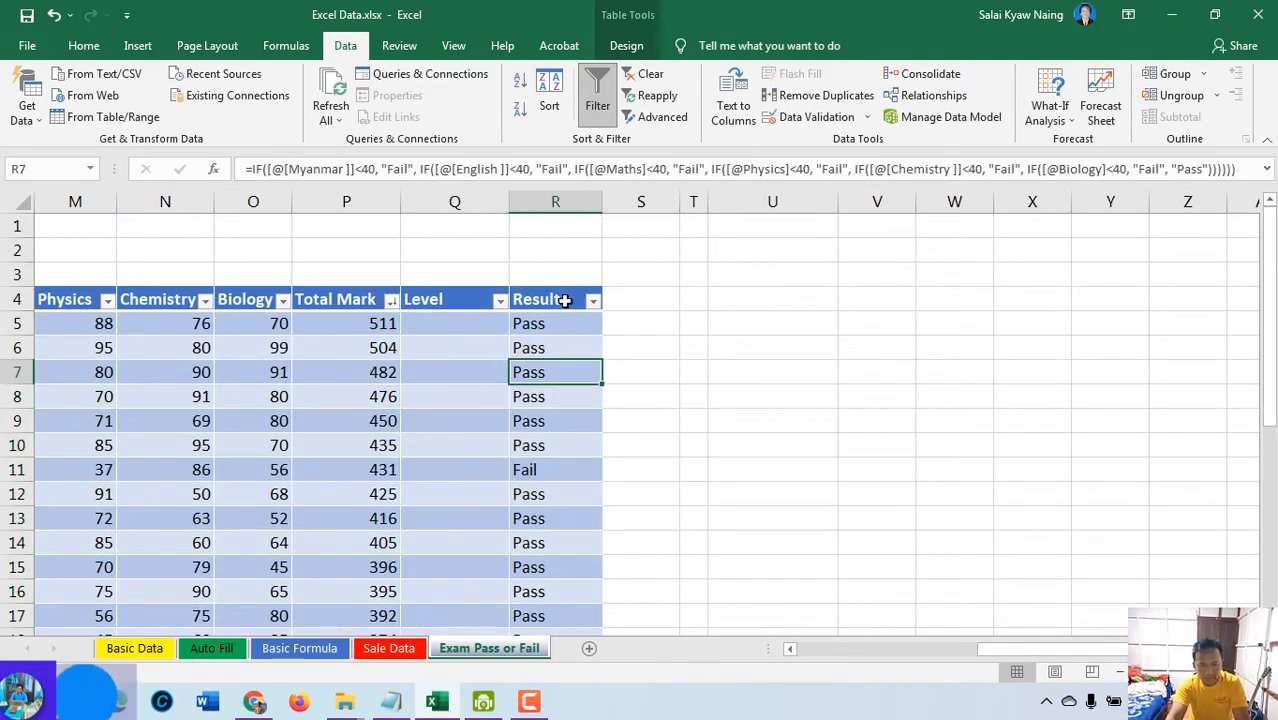
left_click(593, 301)
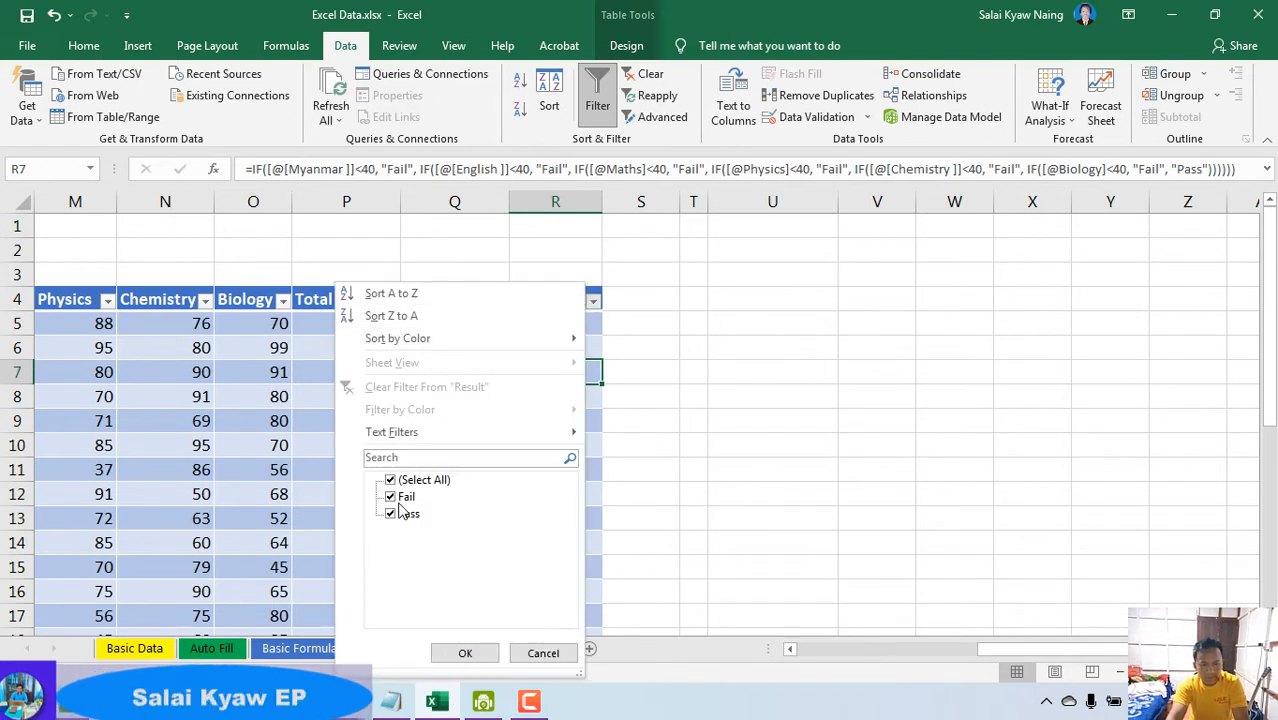
left_click(391, 497)
left_click(470, 652)
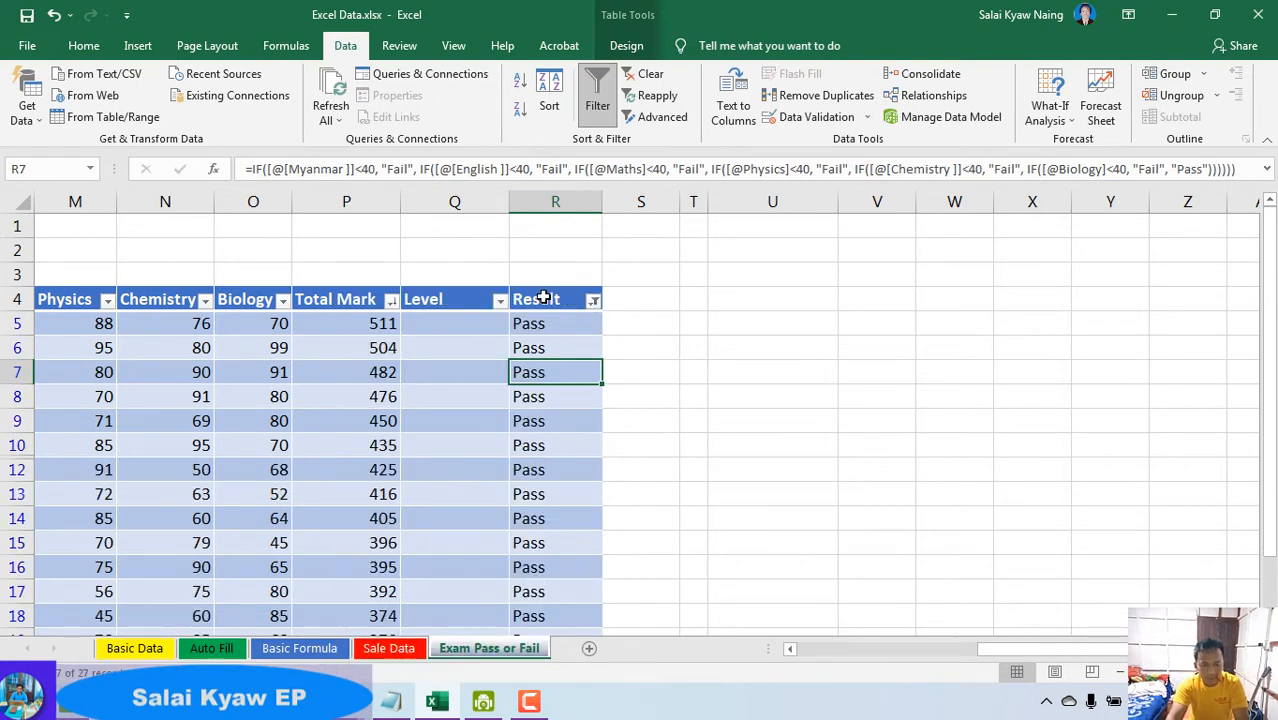
- Enter "Level - 1" and "Level - 2" in the first two Level cells of the filtered table
left_click(453, 322)
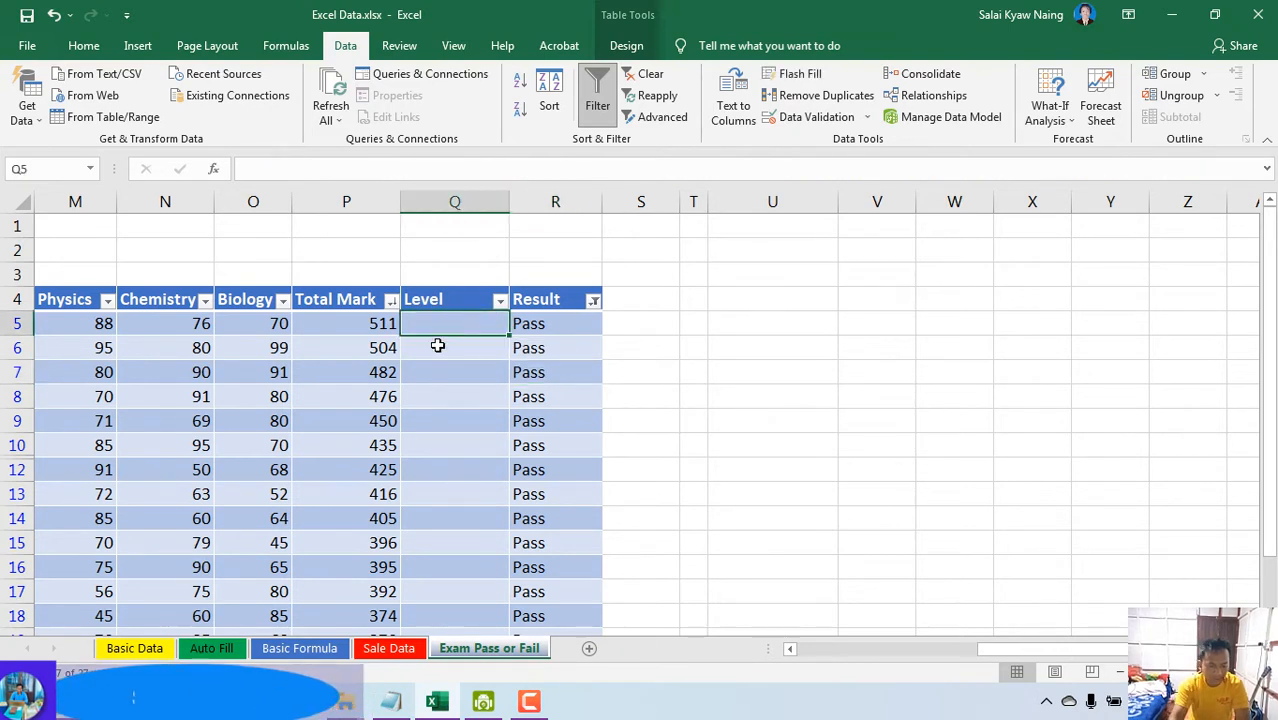
type("Lev")
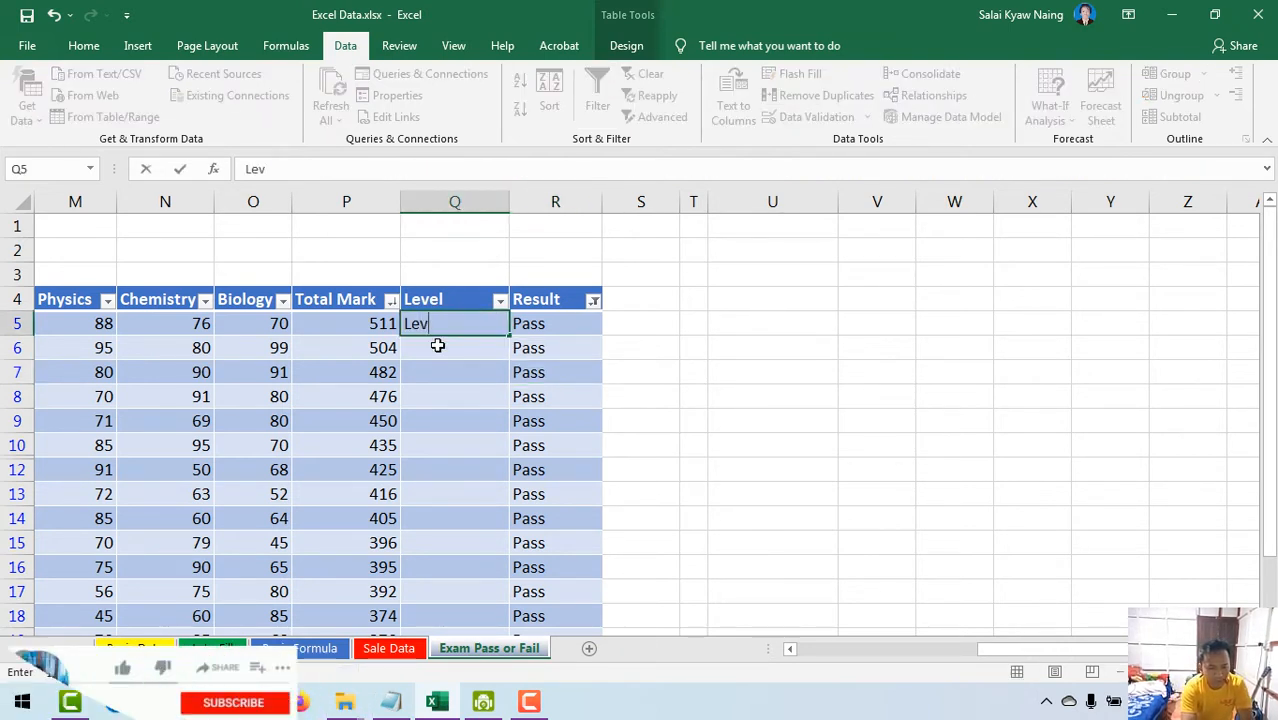
type("el - 1")
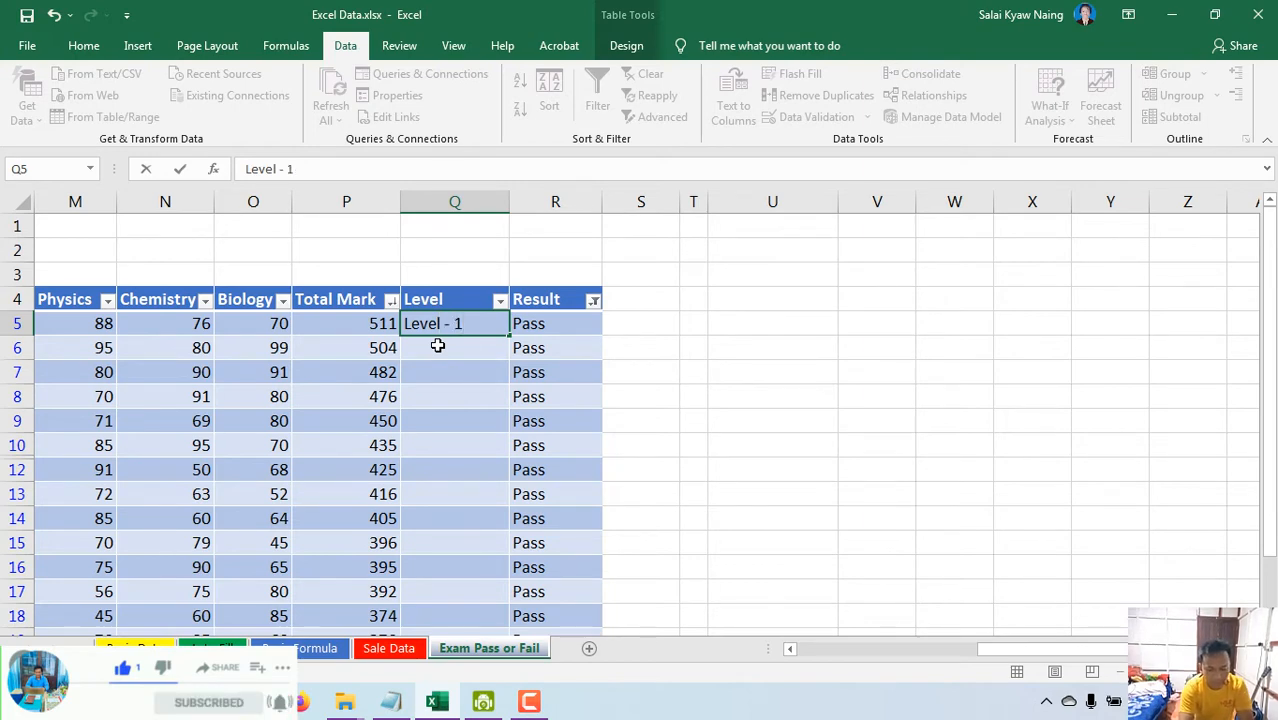
key("Return")
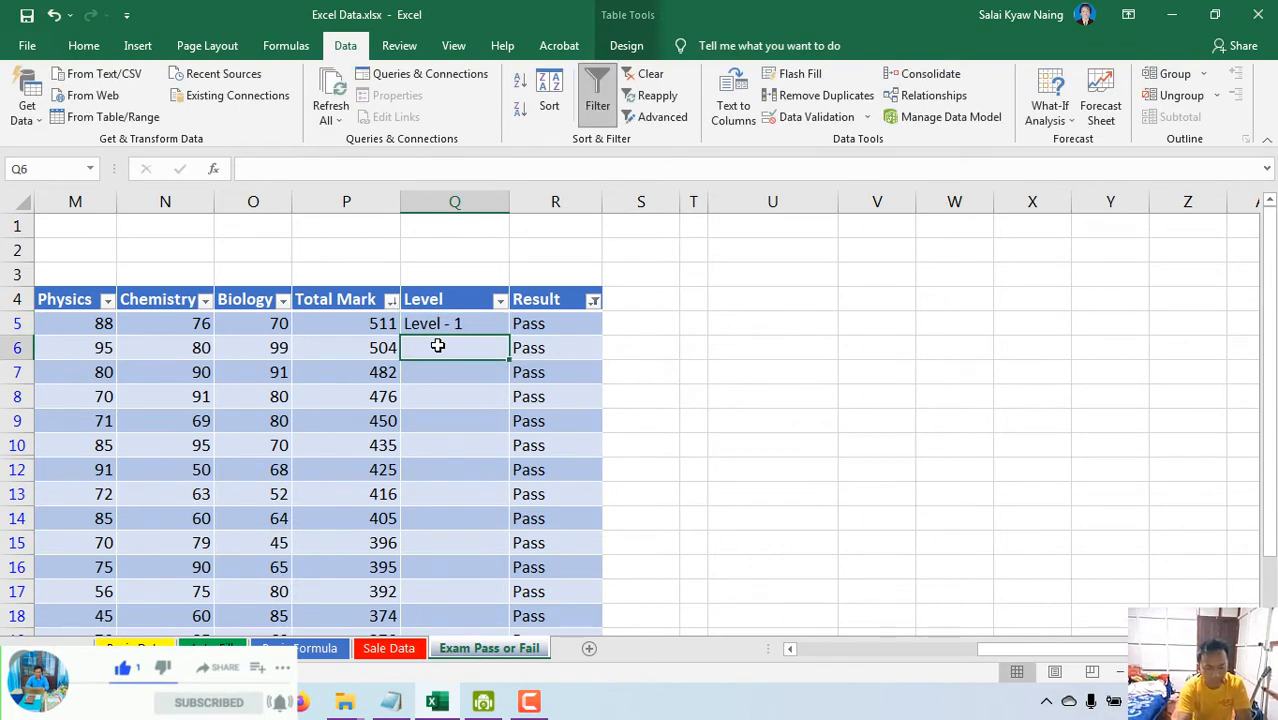
type("Level - 1")
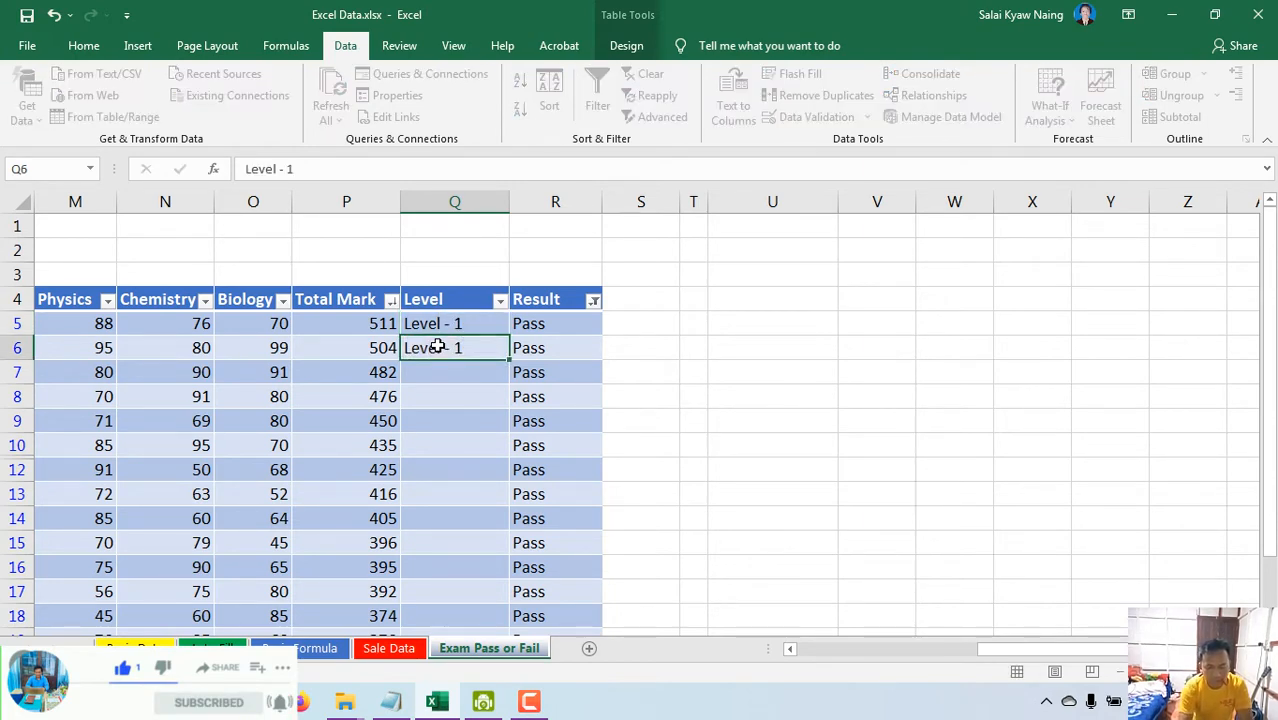
key("Tab")
left_click(437, 347)
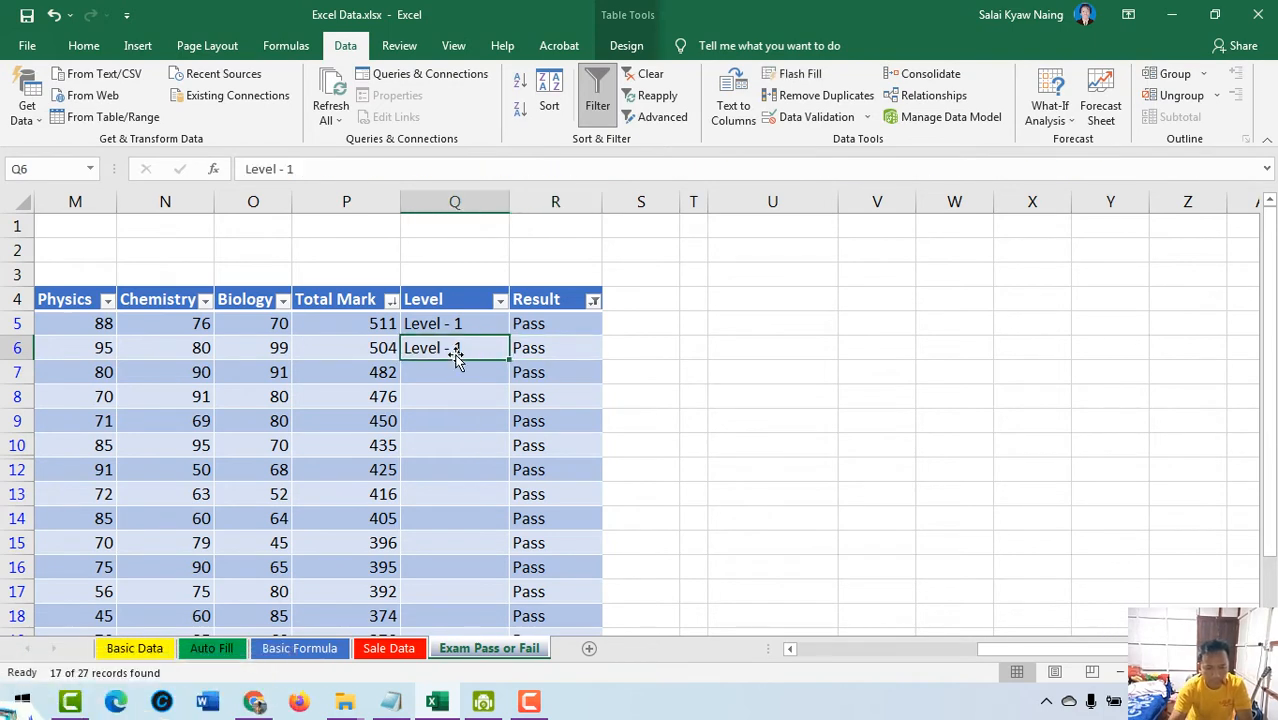
double_click(476, 348)
key("BackSpace")
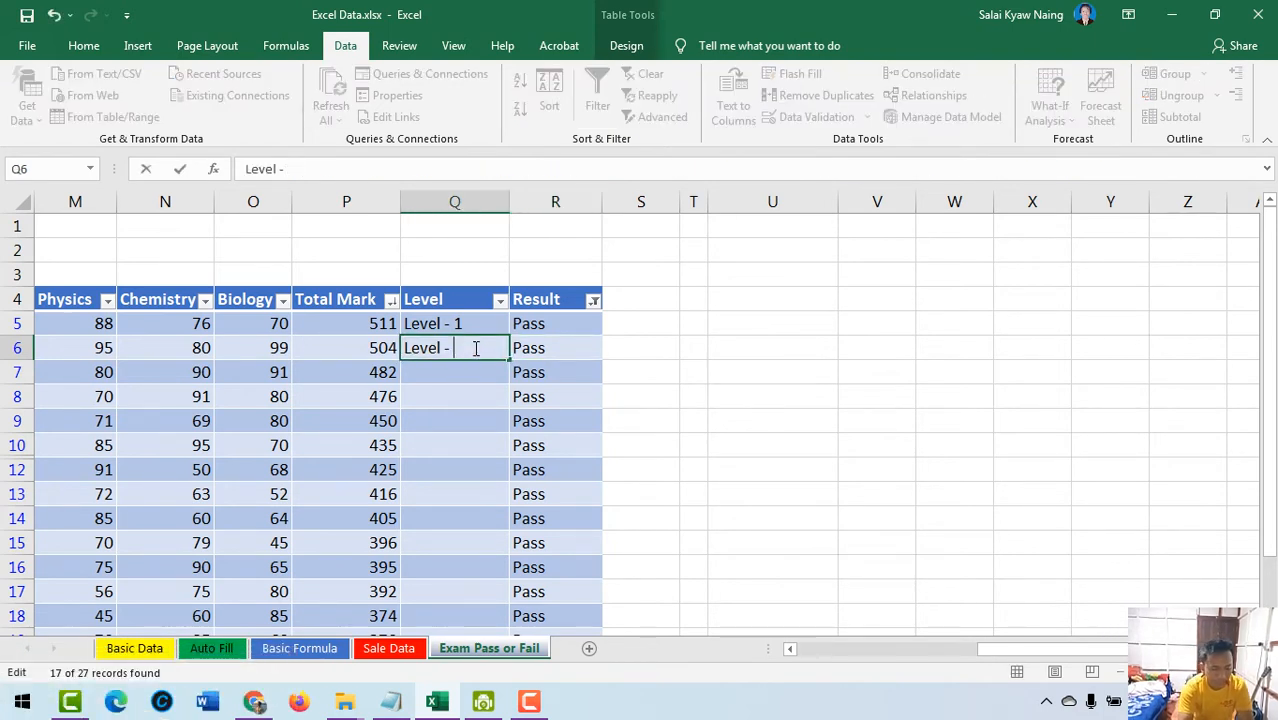
type("2")
key("Return")
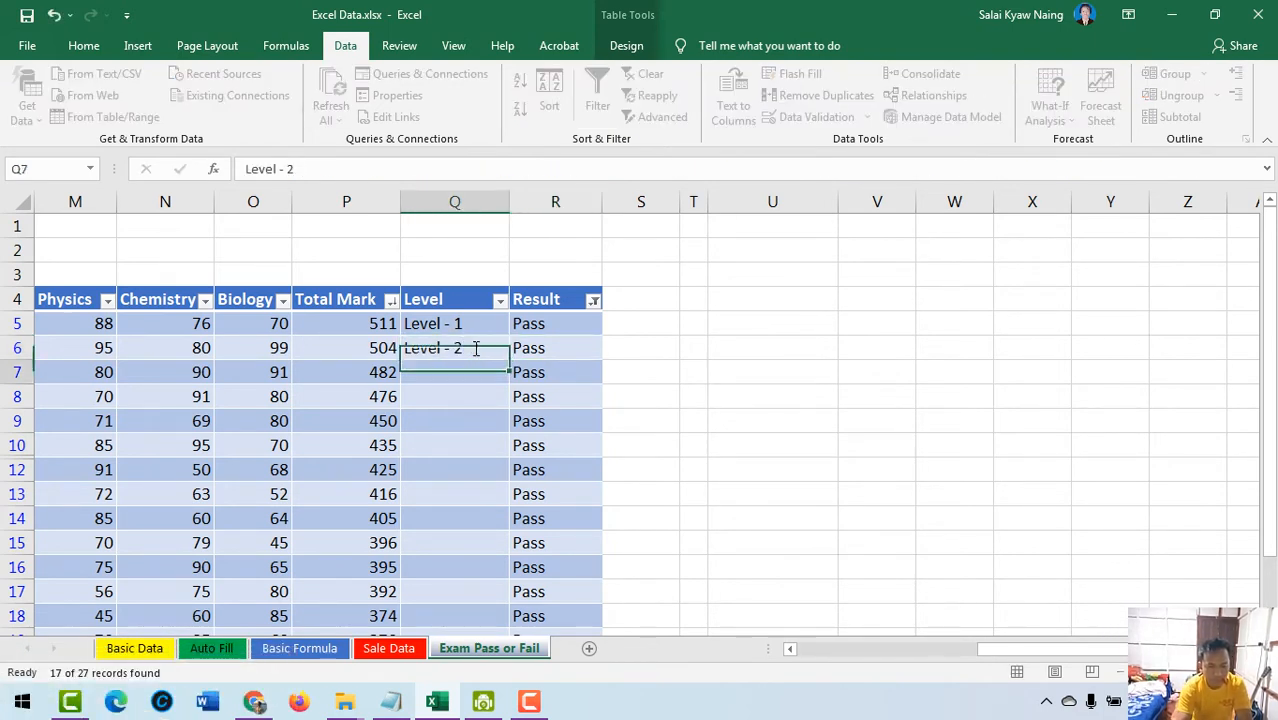
- Try to fill the Level series down to the last filtered row, then undo the fill
left_click_drag(462, 320, 491, 568)
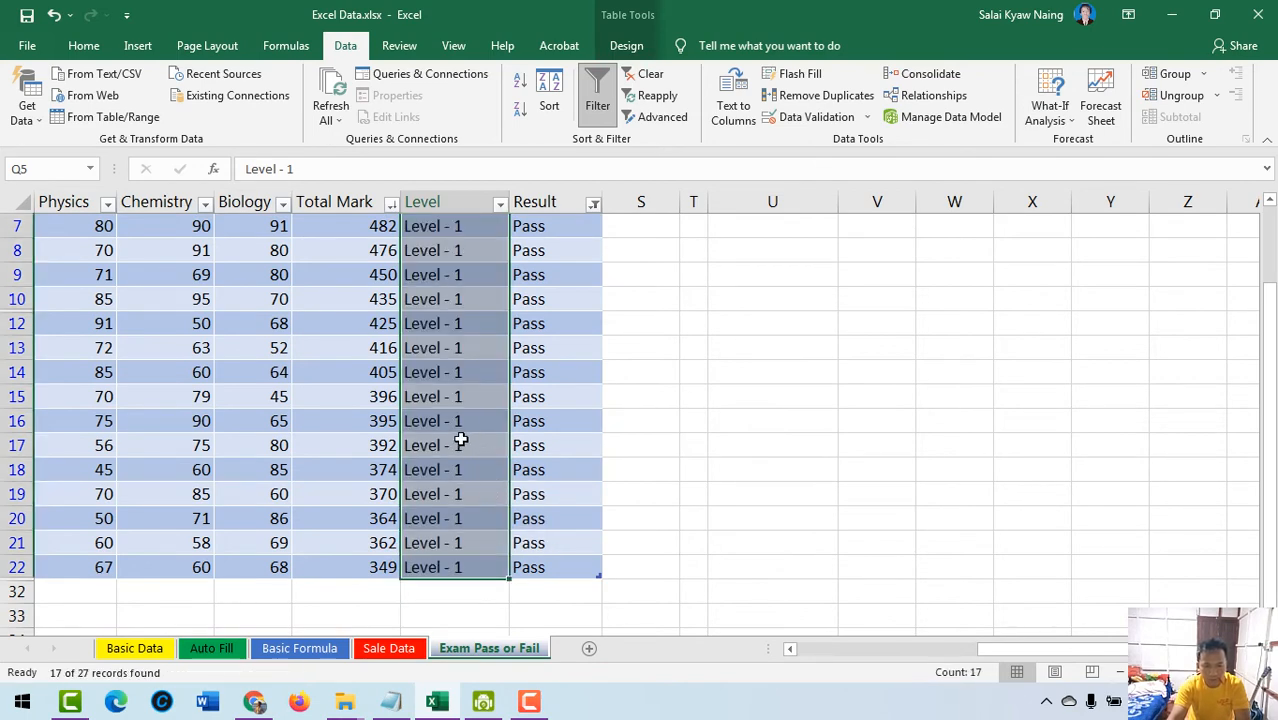
scroll(459, 438, "up", 2)
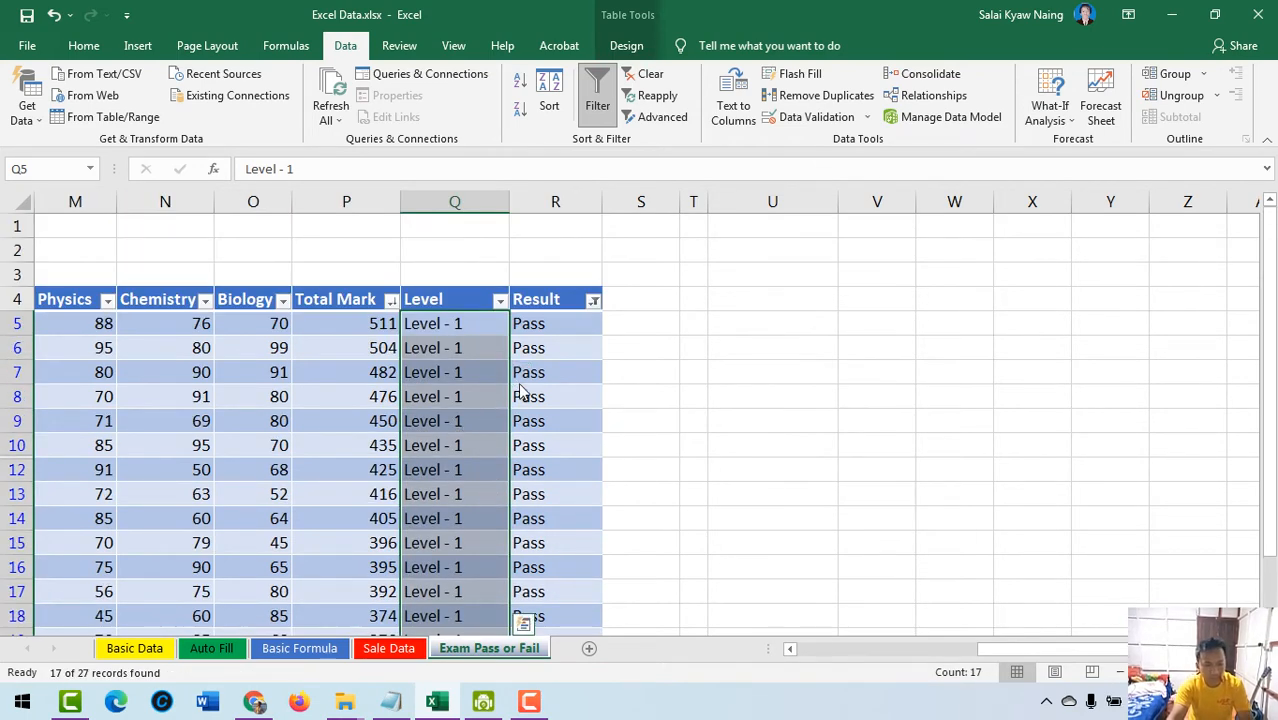
key("ctrl+z")
- Try to fill the two Level entries down to row 10 and look for fill options in Quick Analysis
left_click(457, 341)
left_click(457, 341)
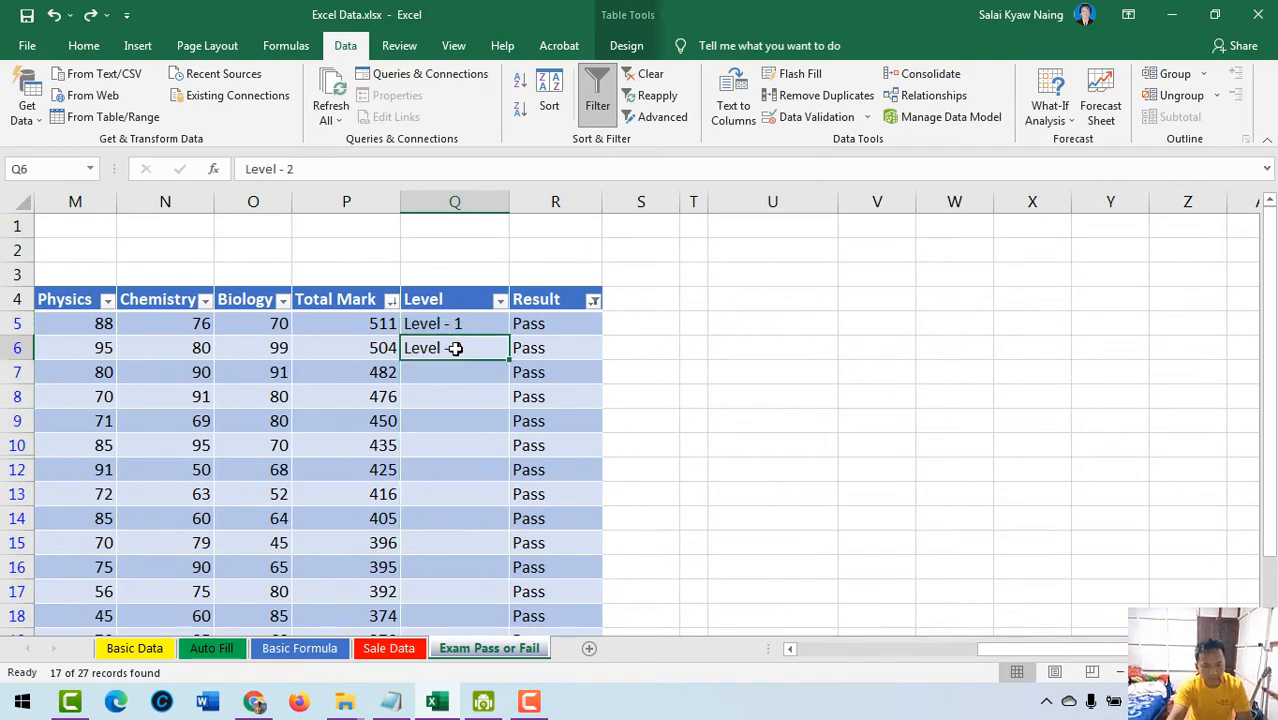
left_click(454, 325)
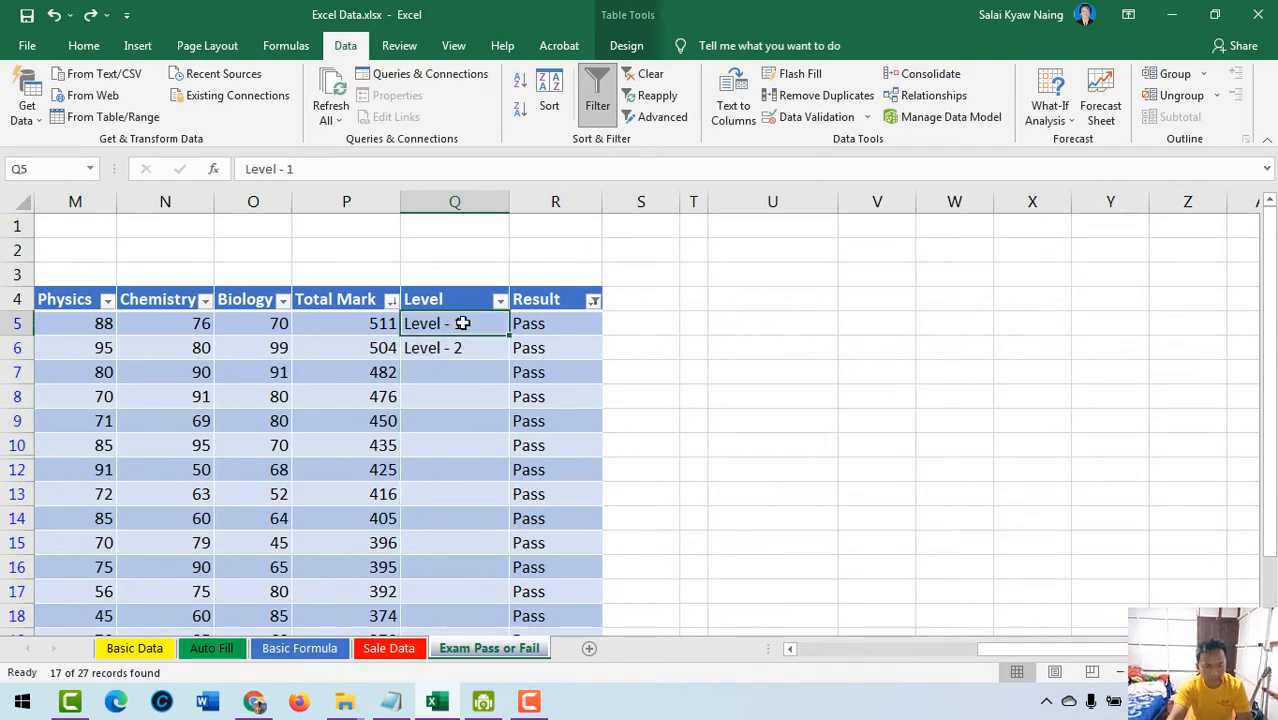
left_click_drag(462, 323, 505, 452)
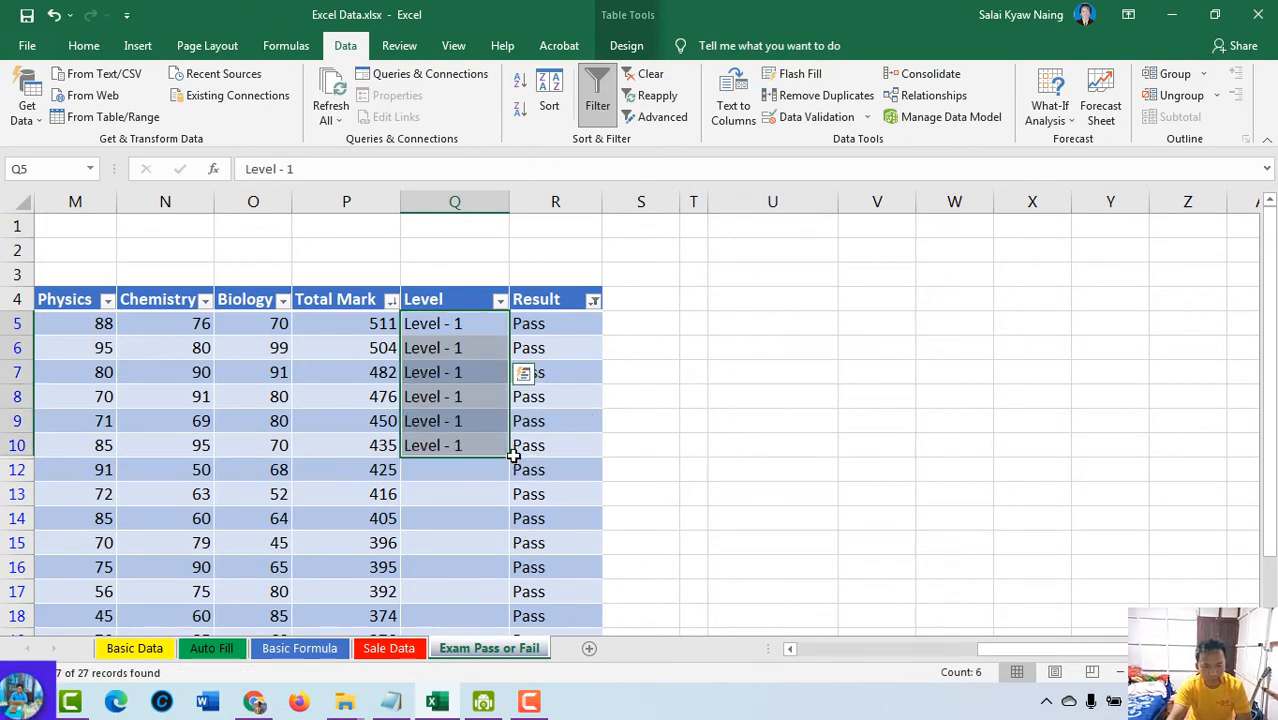
key("ctrl+q")
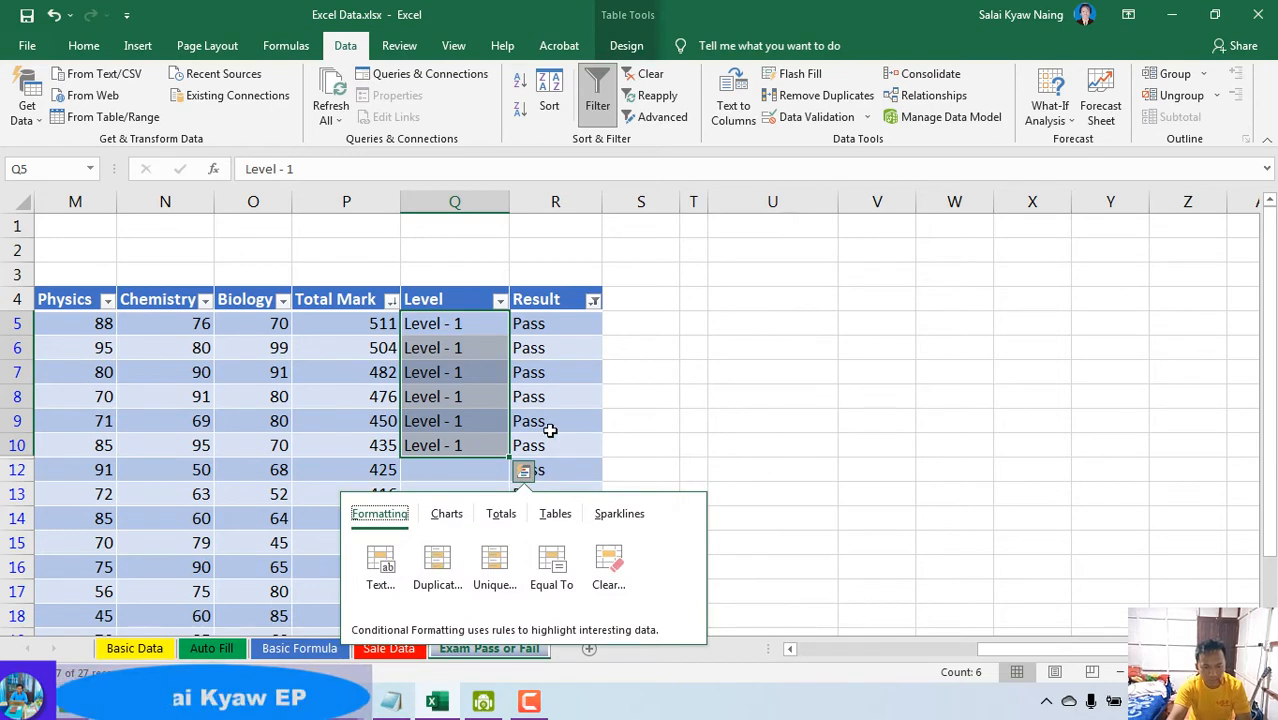
key("Escape")
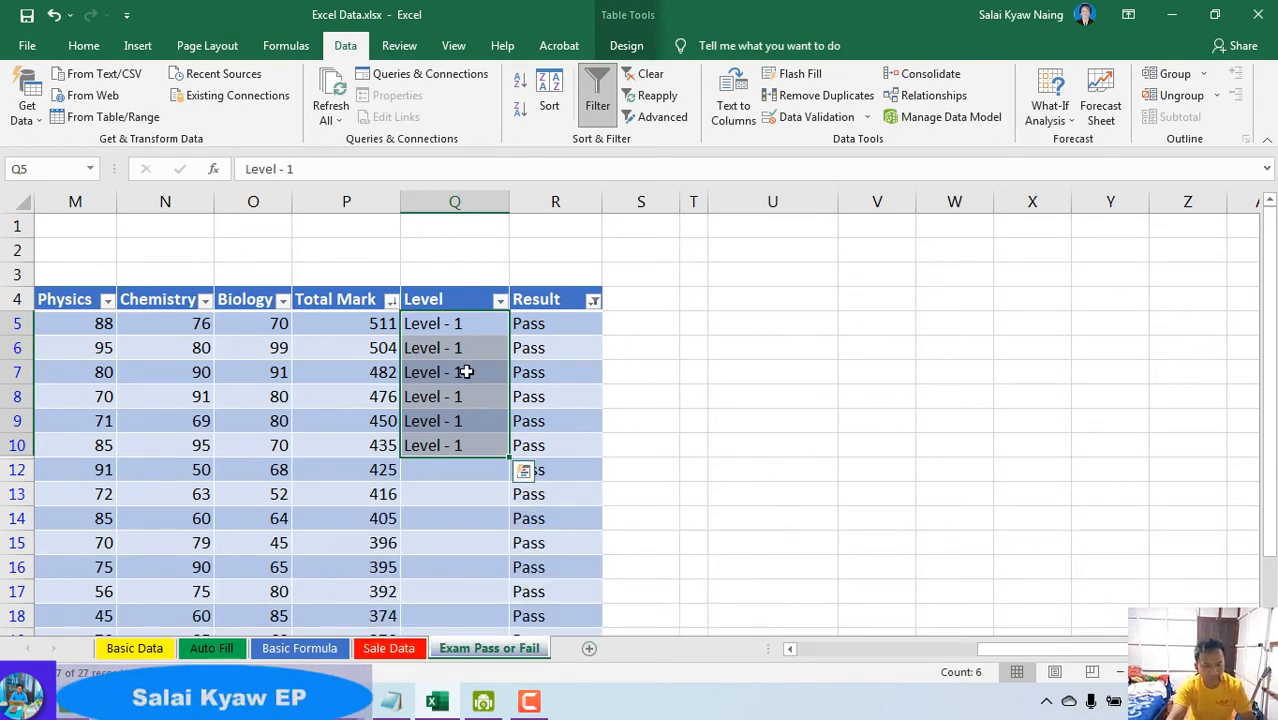
- Clear the Level entries in rows 5 to 10 of the filtered table
left_click(462, 396)
key("ctrl+a")
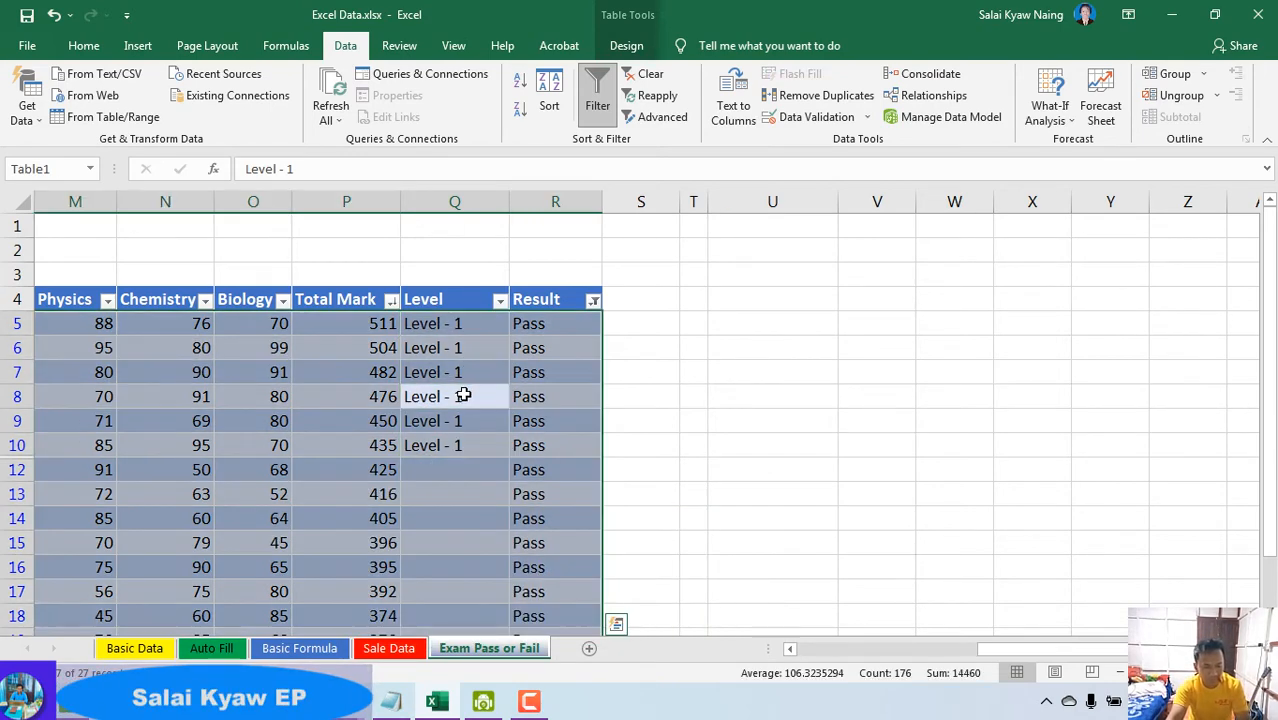
left_click(460, 367)
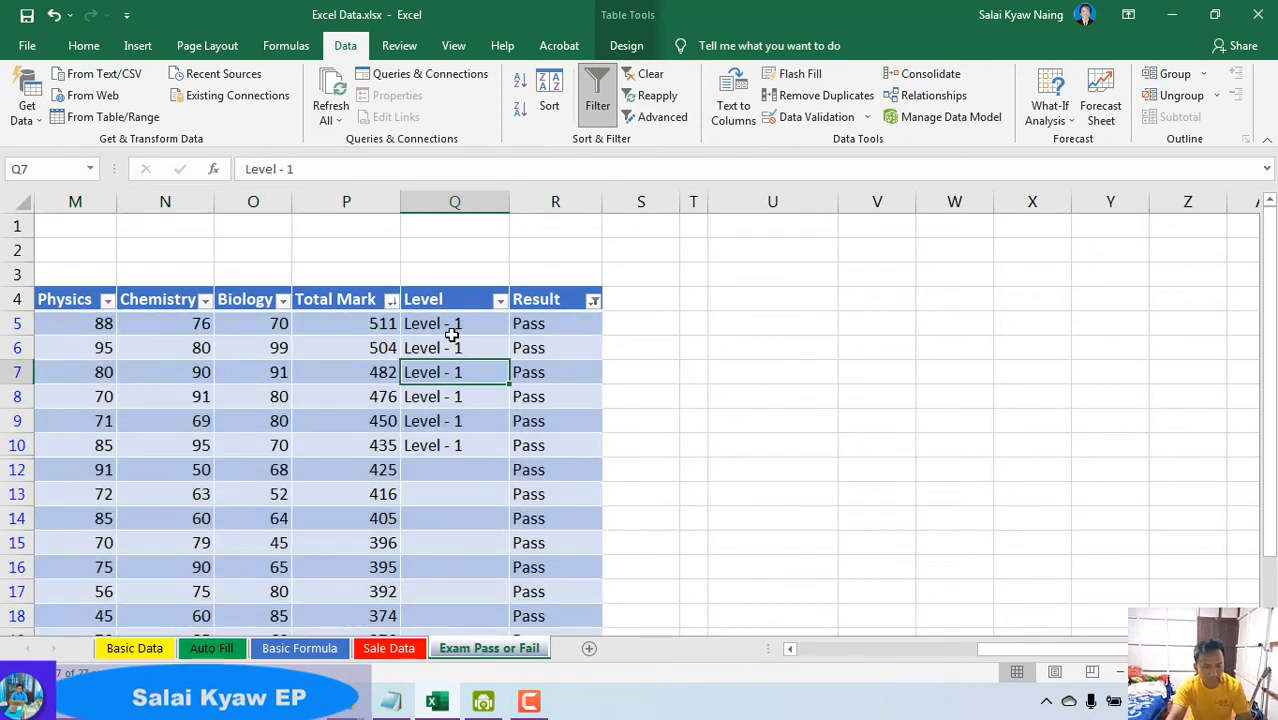
left_click_drag(452, 327, 456, 446)
key("Delete")
left_click(425, 325)
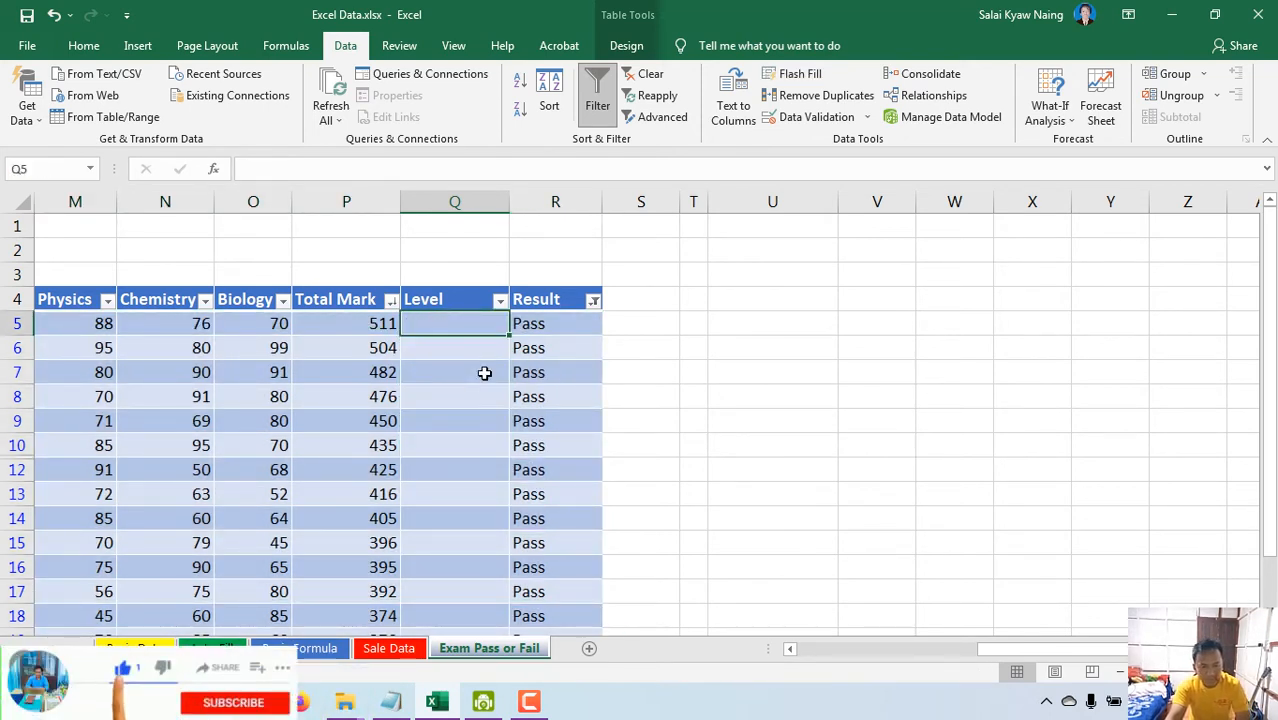
- Enter "Level-1" and "Level-2" in the first two Level cells of the table filtered to passing students
left_click(594, 302)
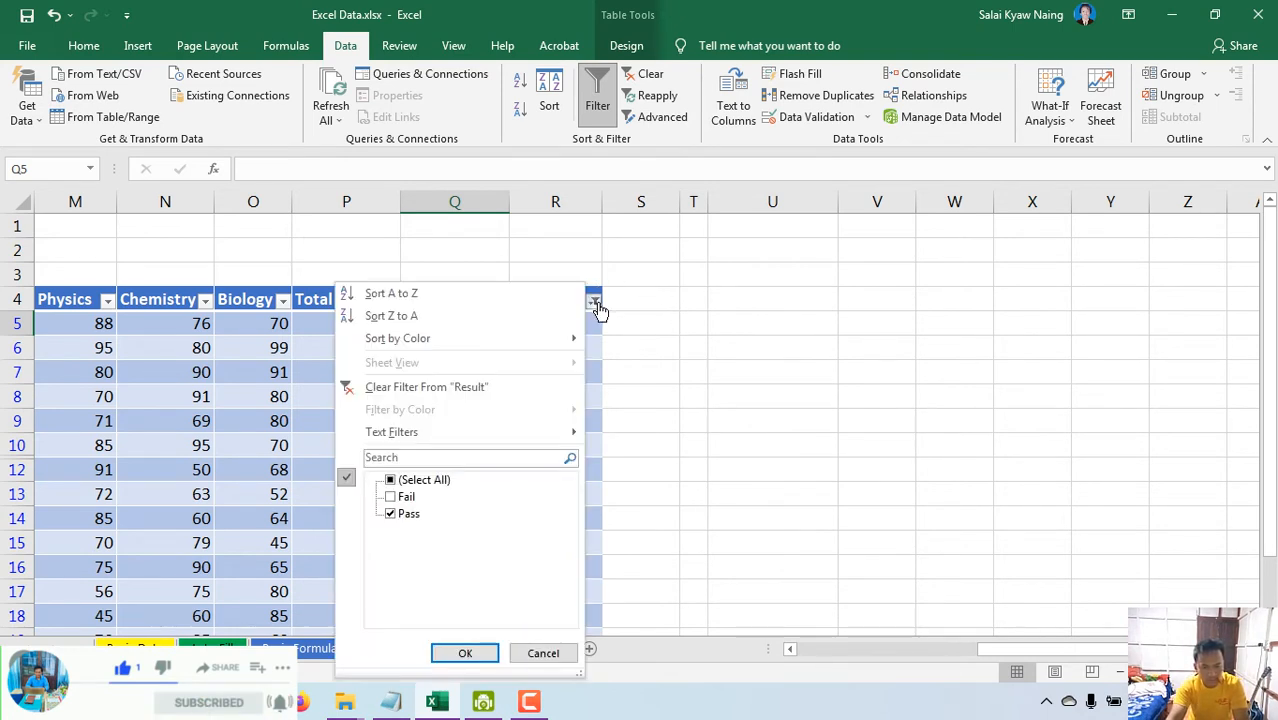
left_click(543, 653)
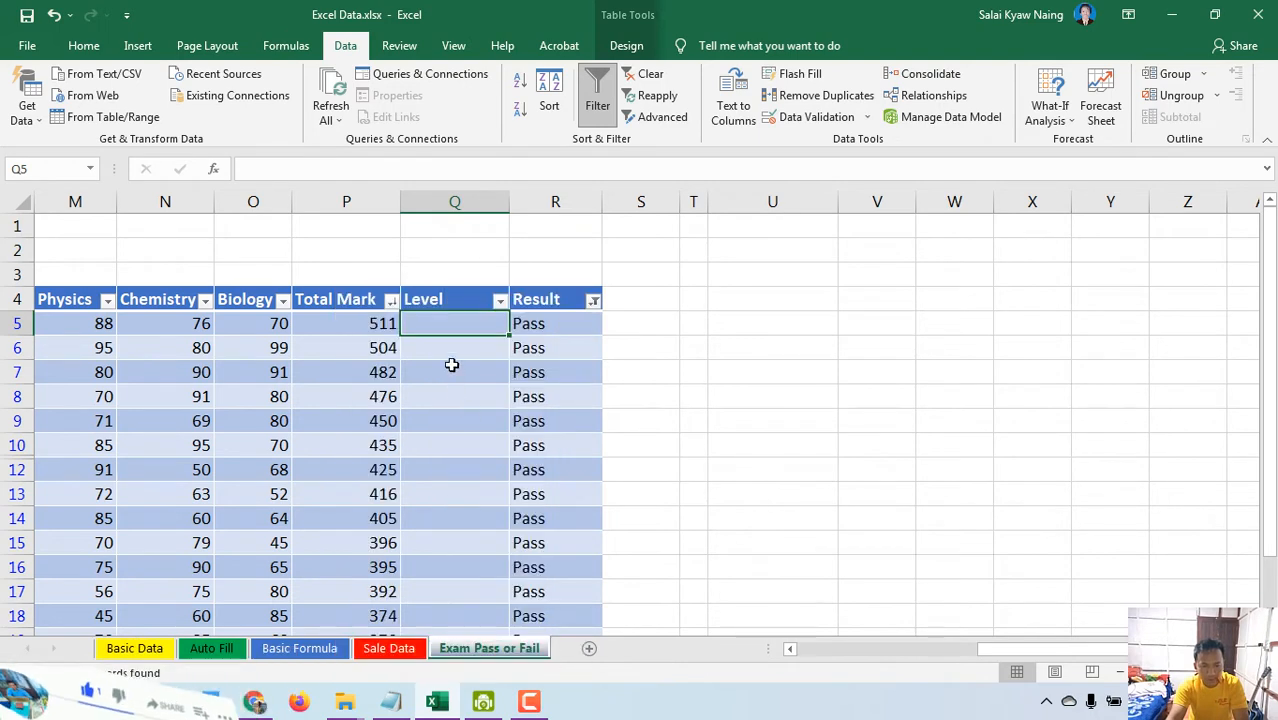
type("Level-1")
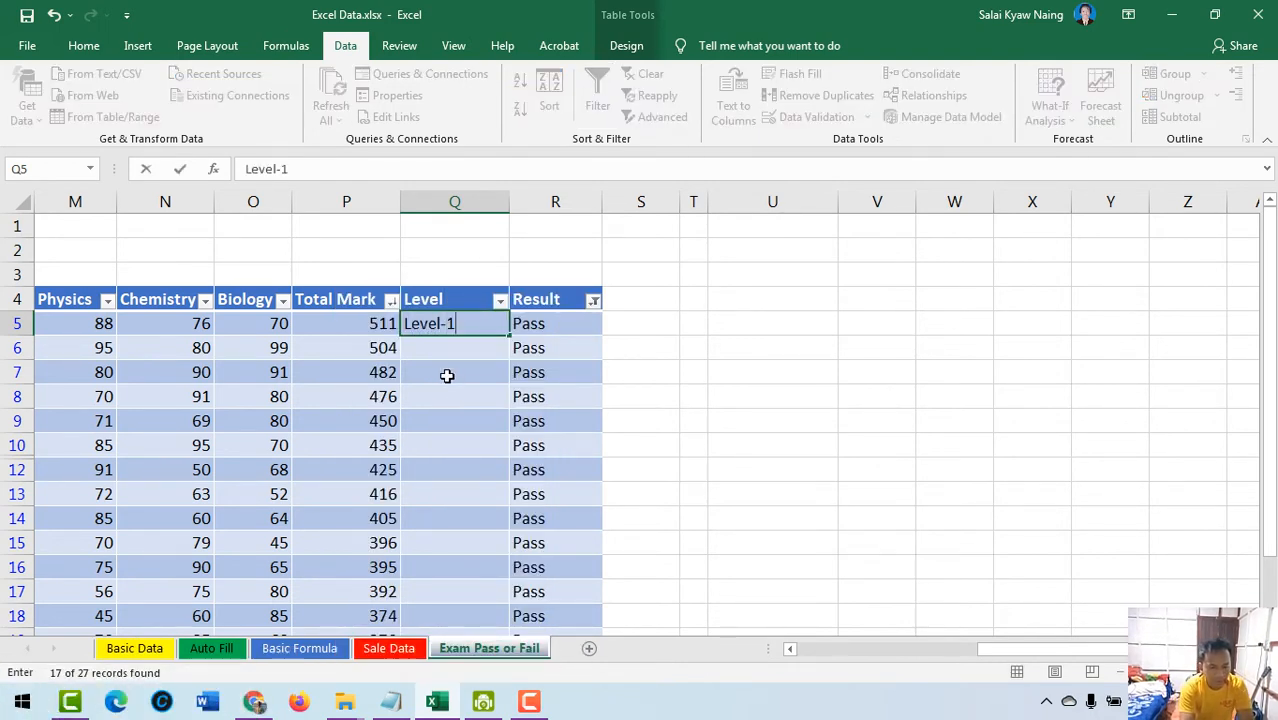
key("Return")
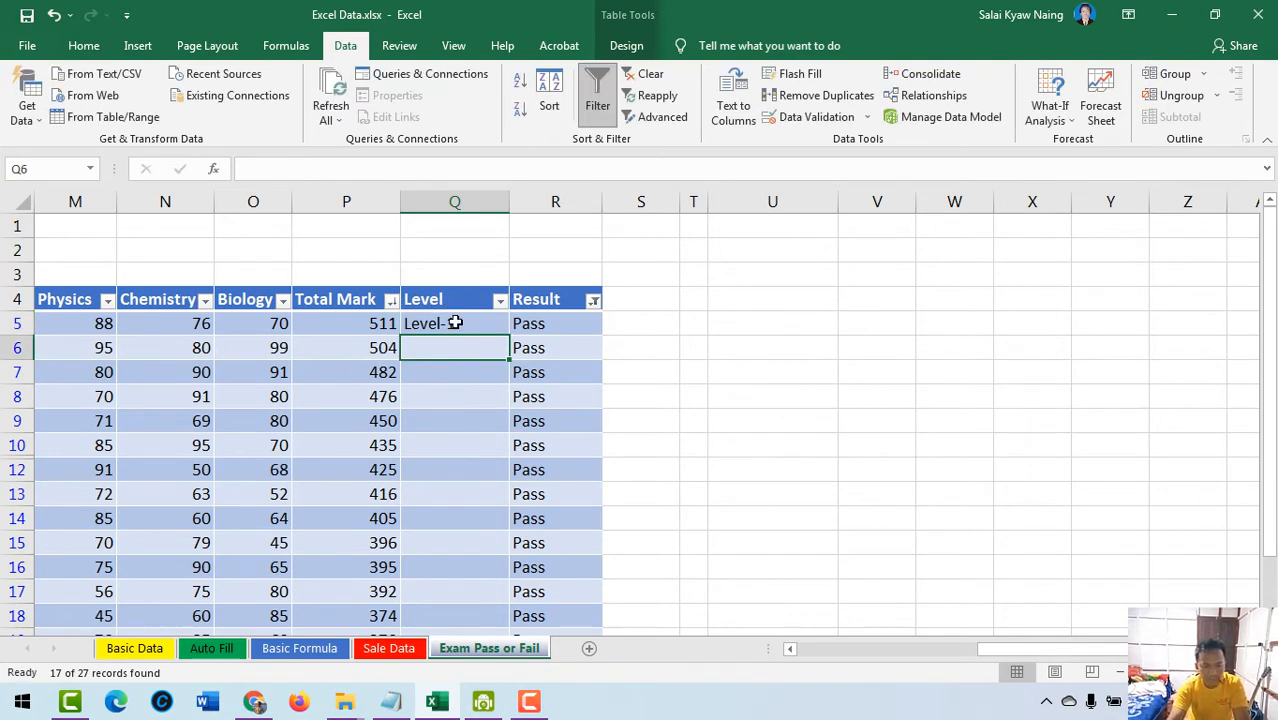
left_click(455, 323)
left_click(442, 350)
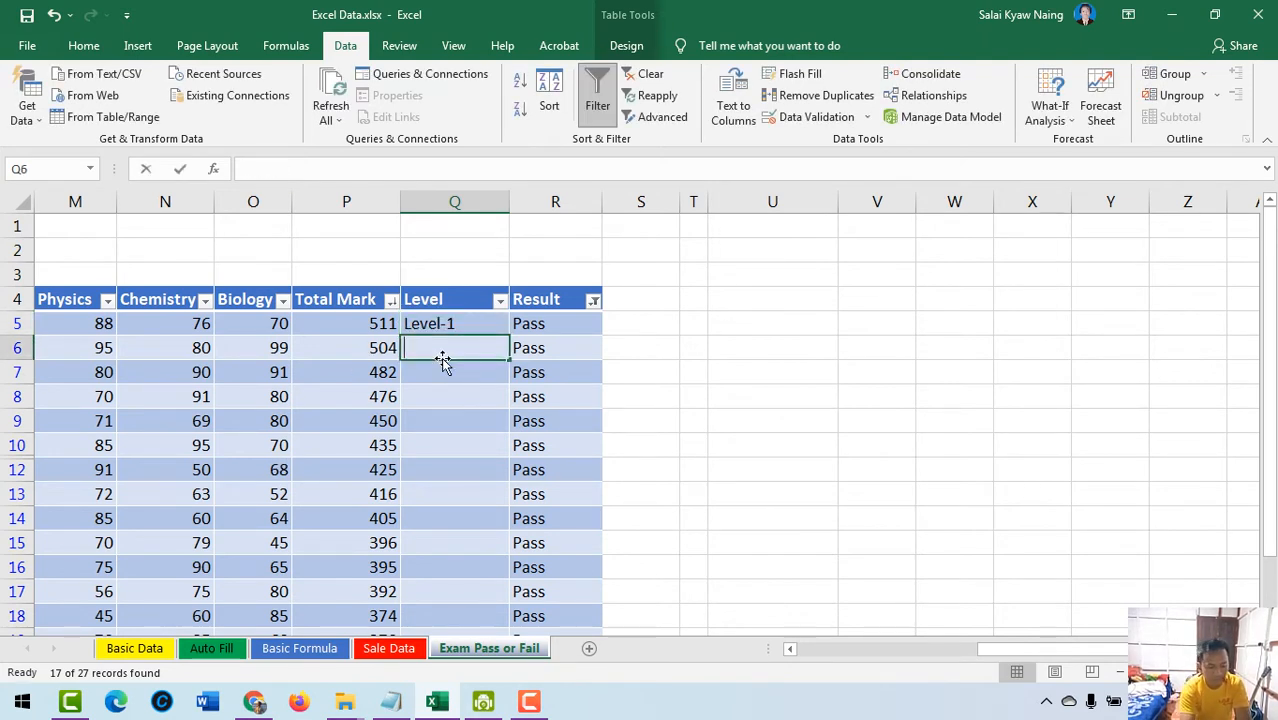
type("Level-2")
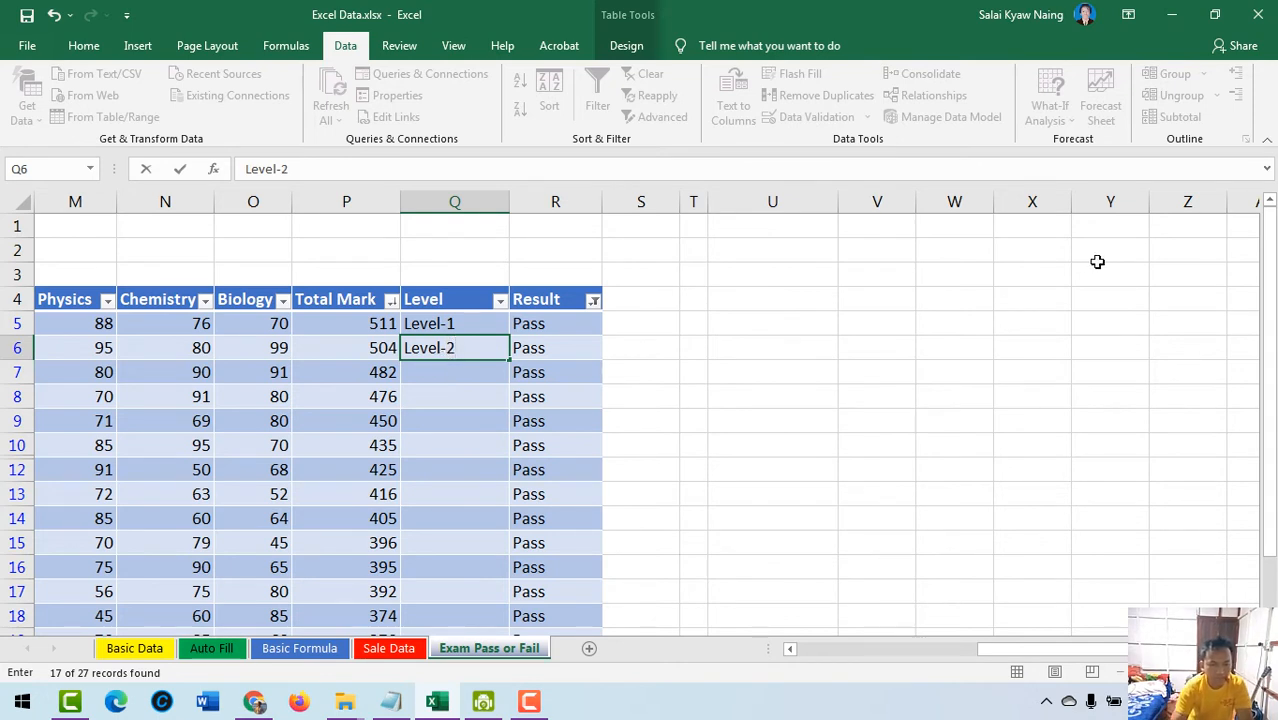
key("Return")
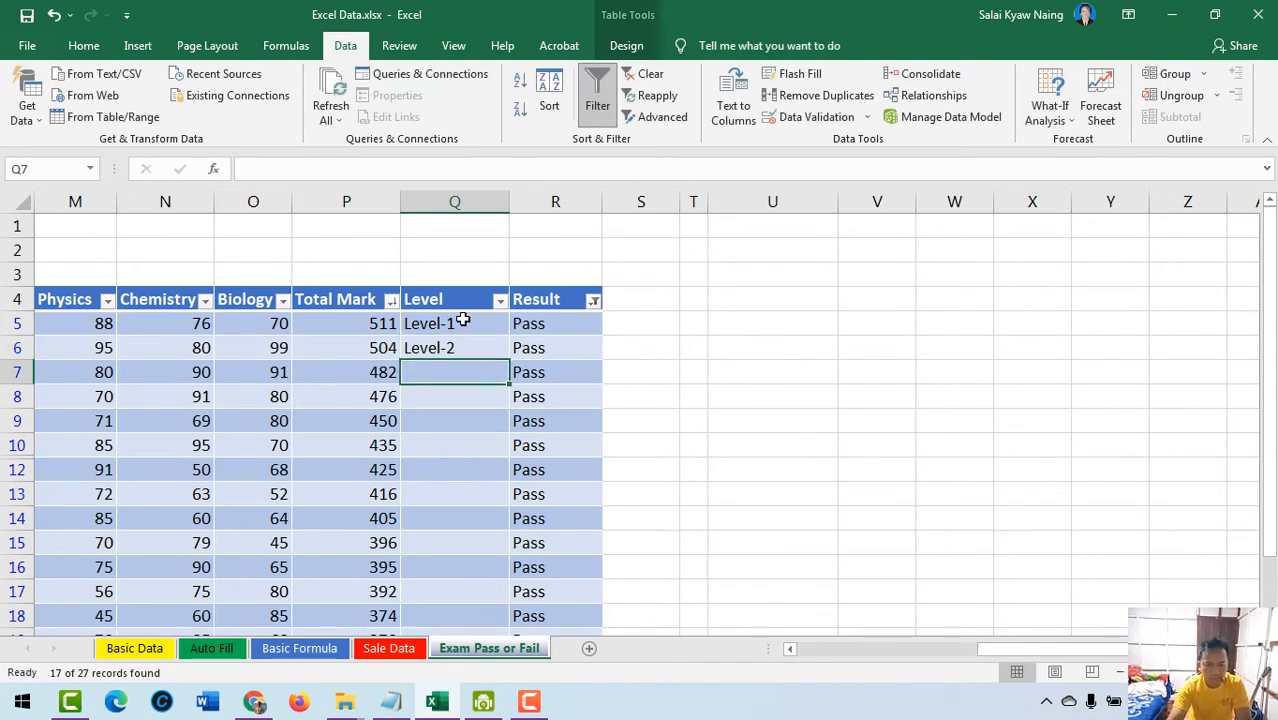
- Try to fill the two Level entries down to row 18 of the filtered table, then clear the filled cells
left_click_drag(463, 320, 508, 616)
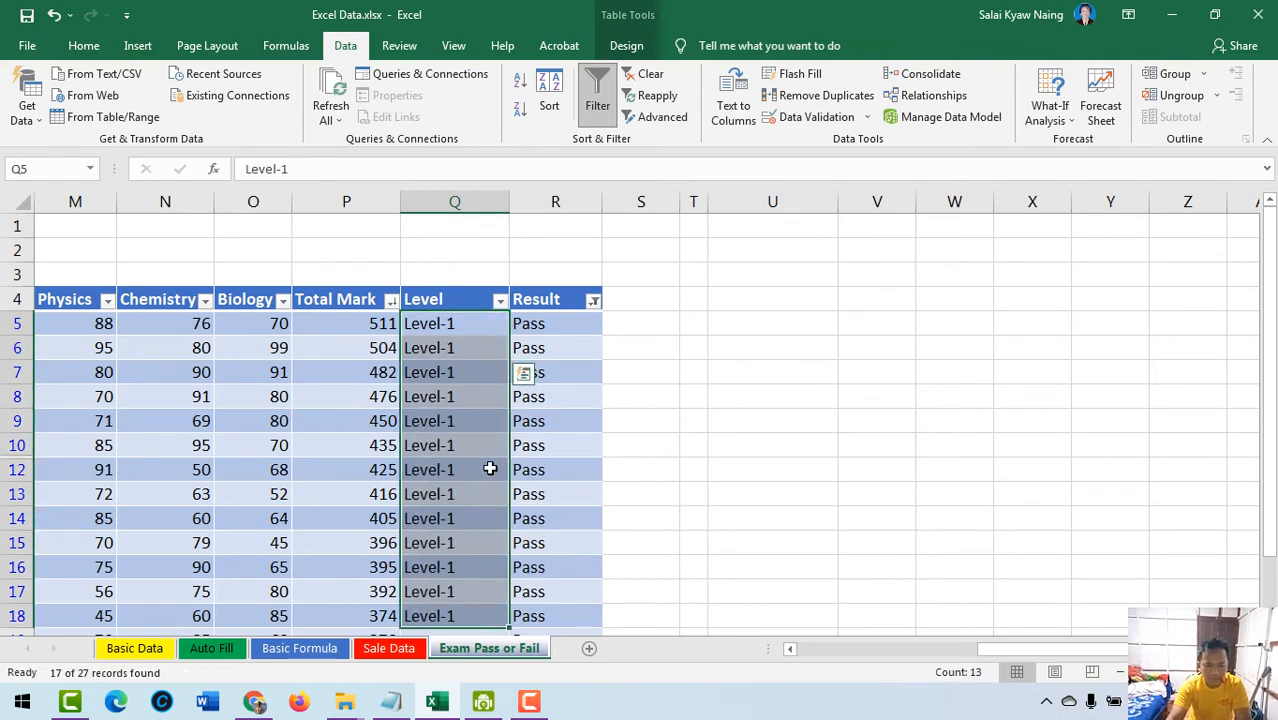
scroll(490, 468, "down", 2)
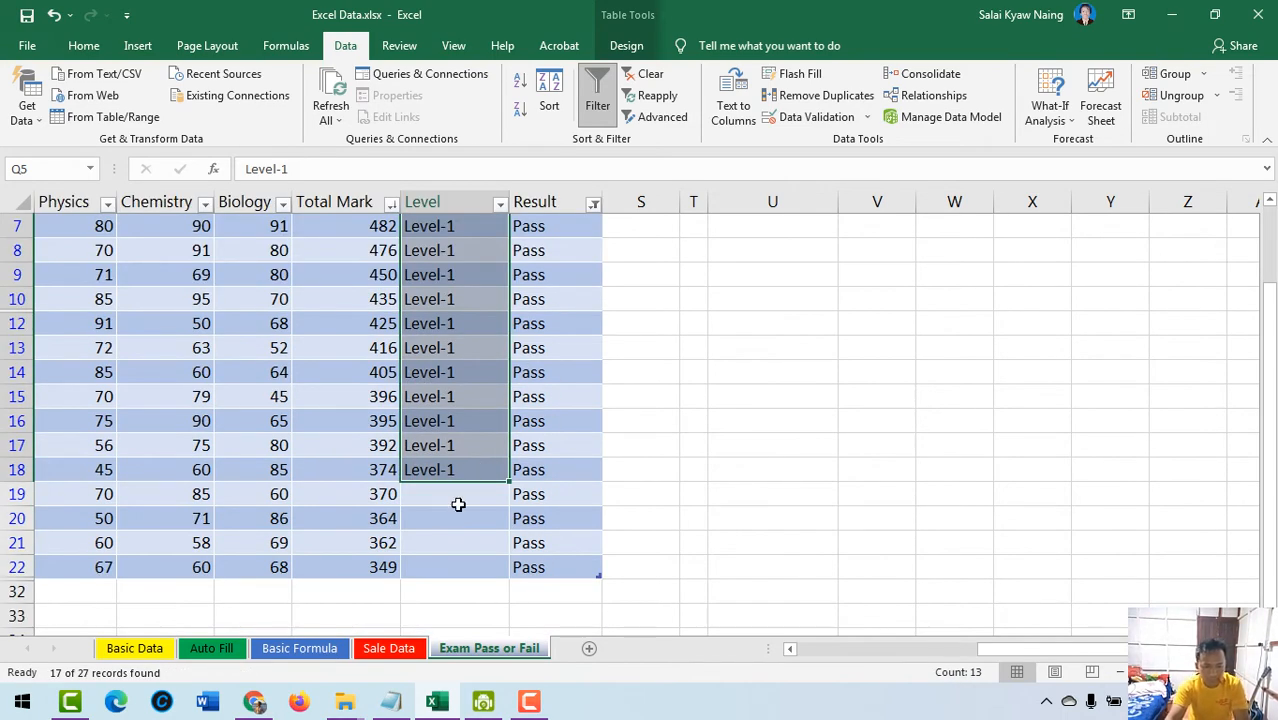
key("Delete")
scroll(470, 490, "up", 2)
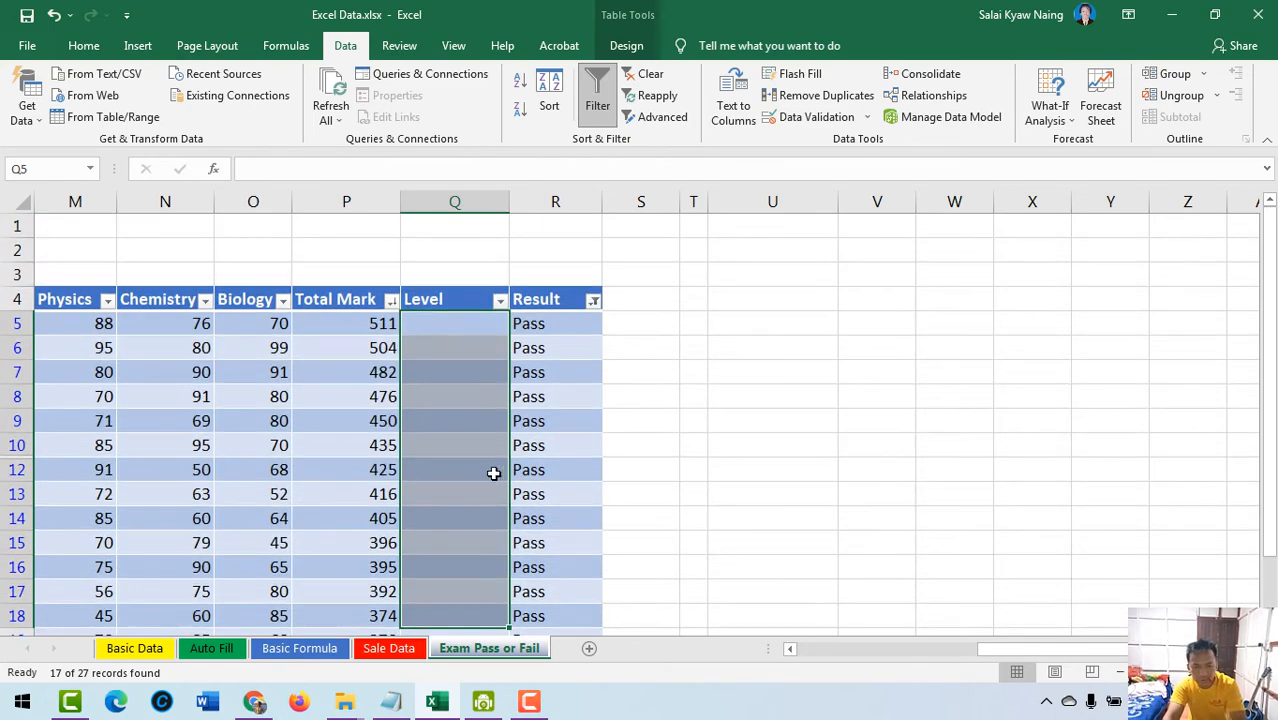
- Include the Fail rows in the Result column's filter again
left_click(593, 302)
left_click(391, 497)
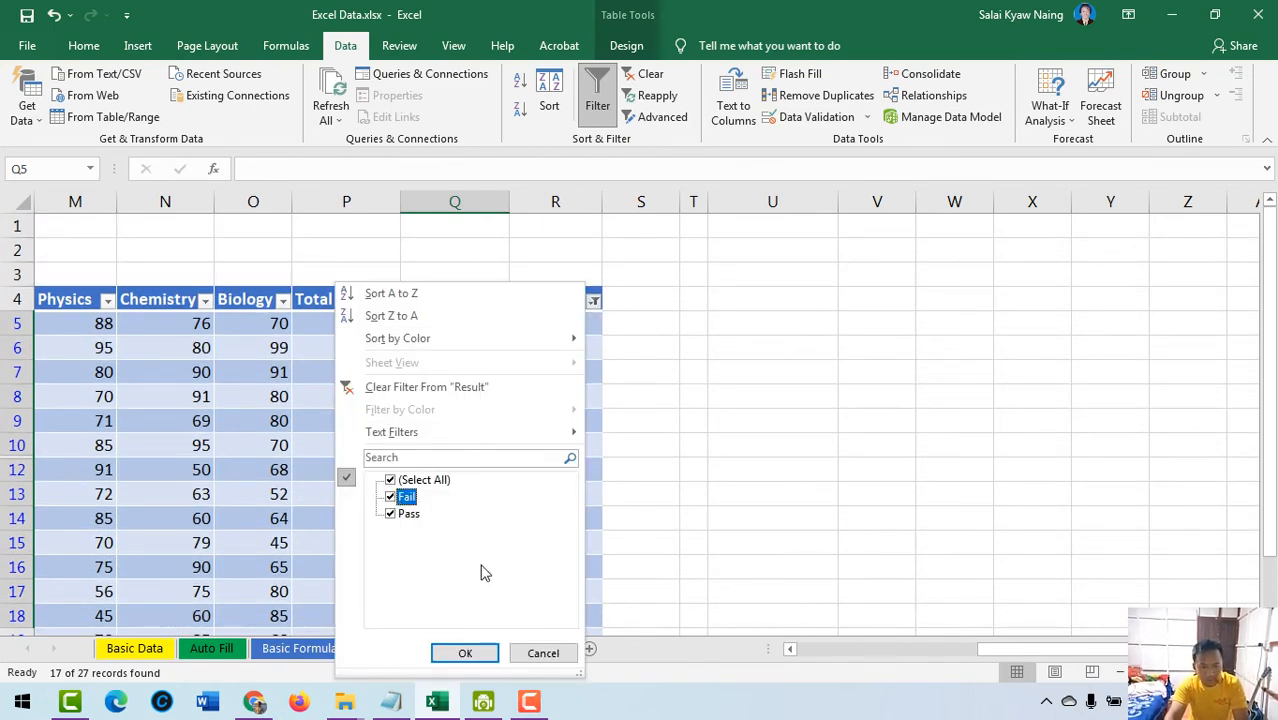
left_click(465, 653)
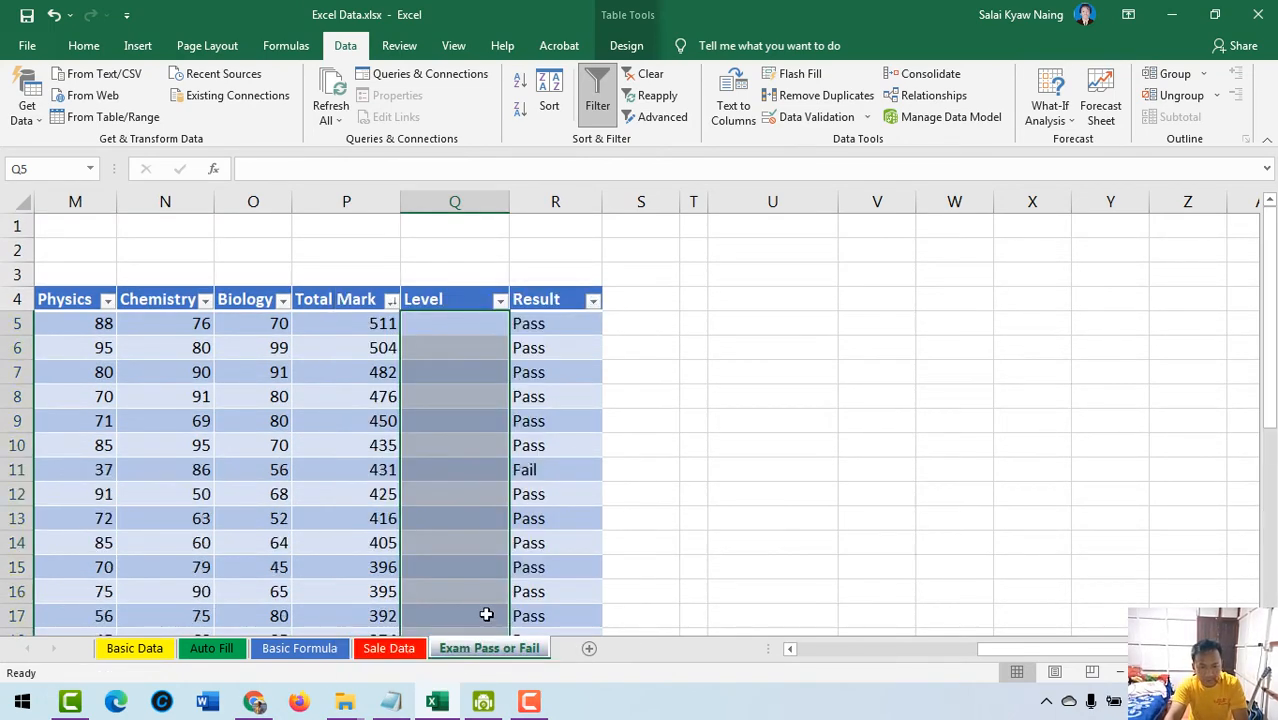
- Enter "Level-1" and "Level-2" in cells Q5 and Q6 of the unfiltered Level column
left_click(455, 323)
type("Level-1")
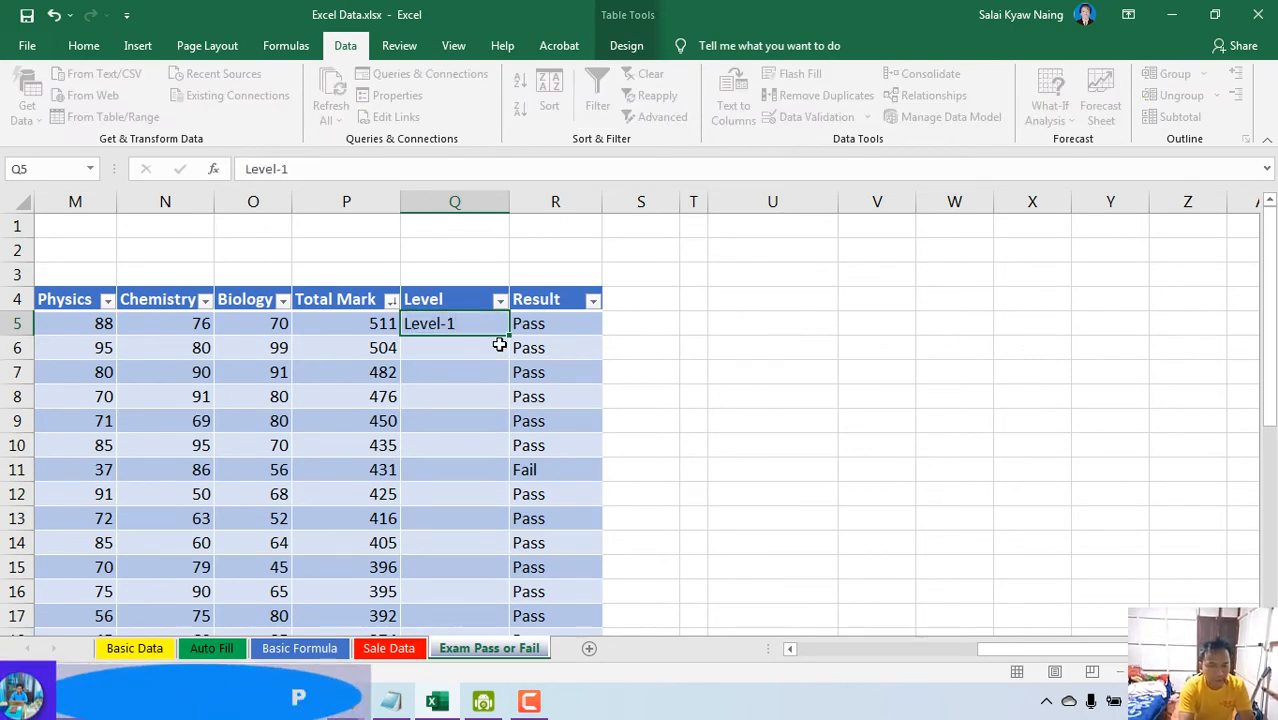
key("Return")
type("Level-2")
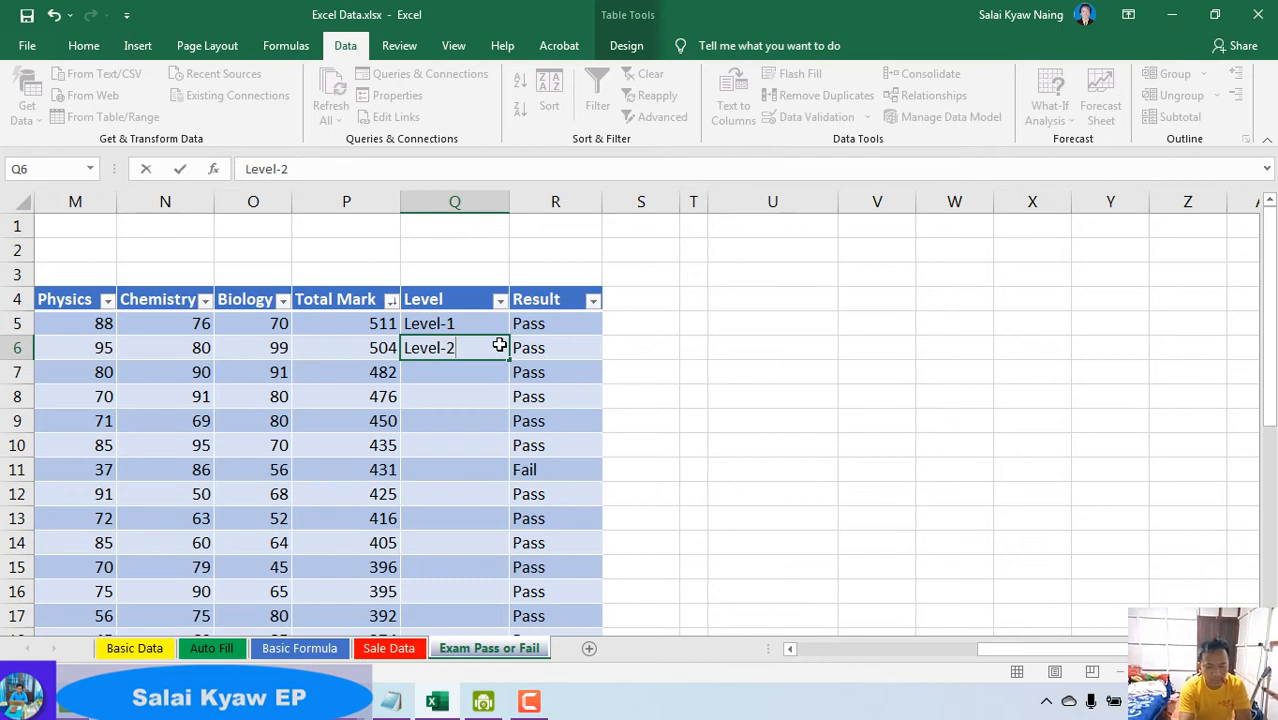
key("Return")
- Fill the Level series from the first two entries down to the table's last row
left_click_drag(481, 319, 511, 543)
left_click_drag(515, 716, 515, 600)
scroll(466, 420, "up", 5)
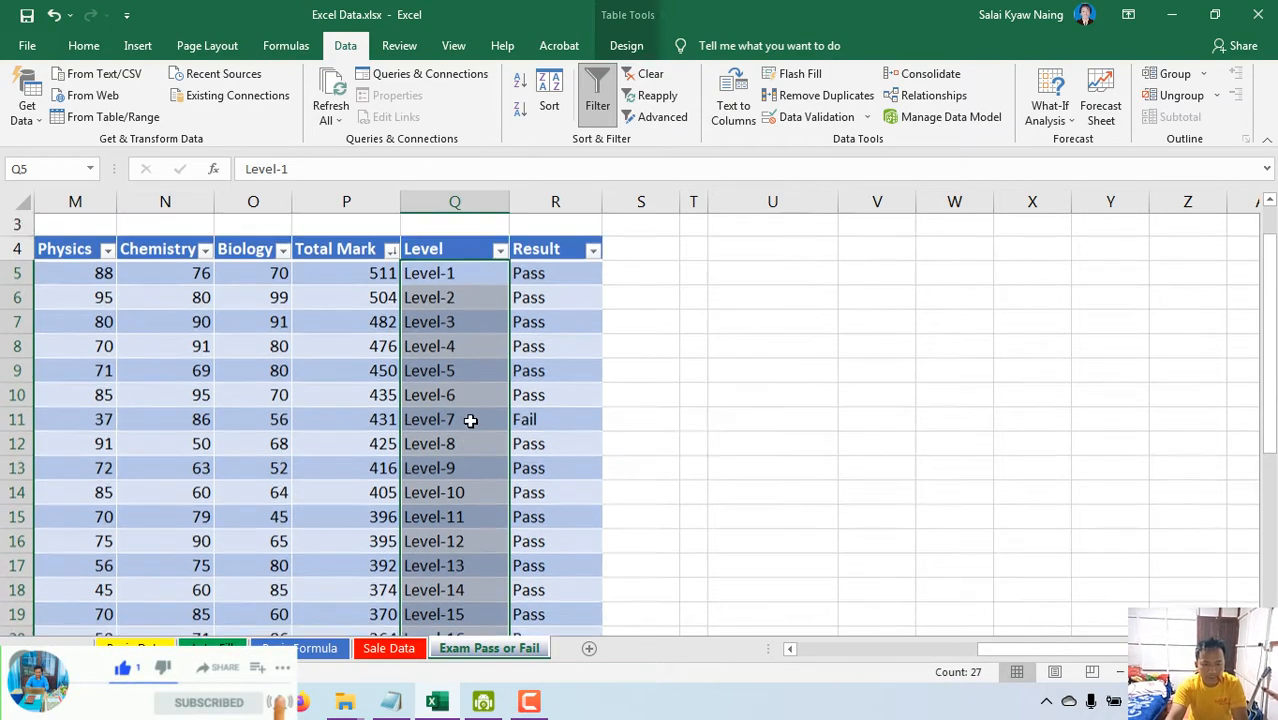
left_click(473, 399)
- Sort the exam table by the Sr. column from smallest to largest
mouse_move(1046, 650)
left_mouse_down()
mouse_move(910, 650)
mouse_move(1100, 648)
mouse_move(1050, 646)
left_mouse_up()
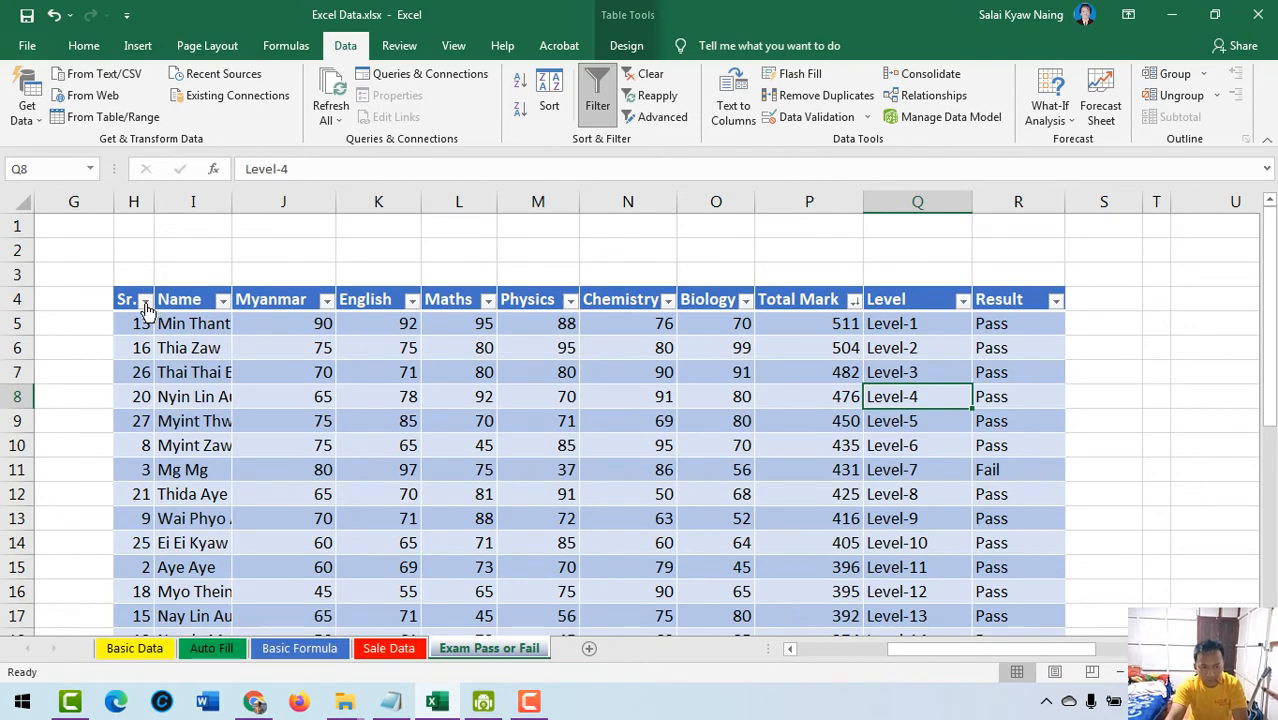
left_click(145, 300)
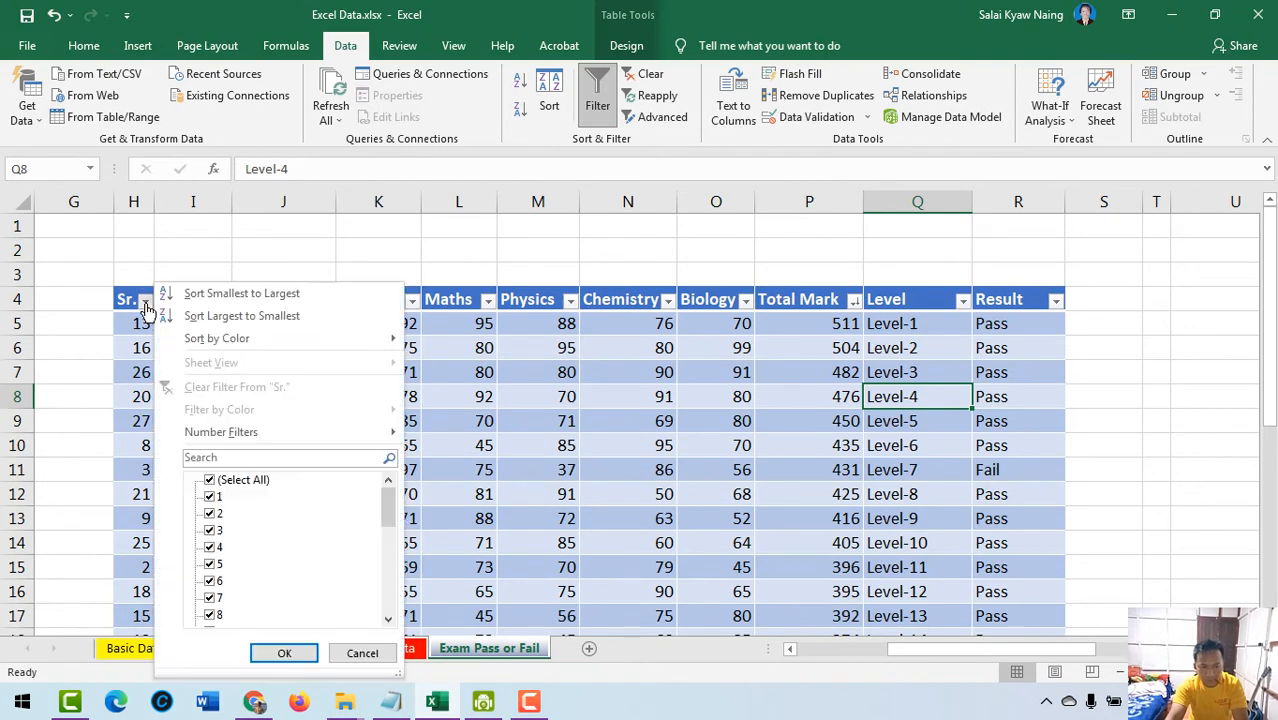
left_click(256, 293)
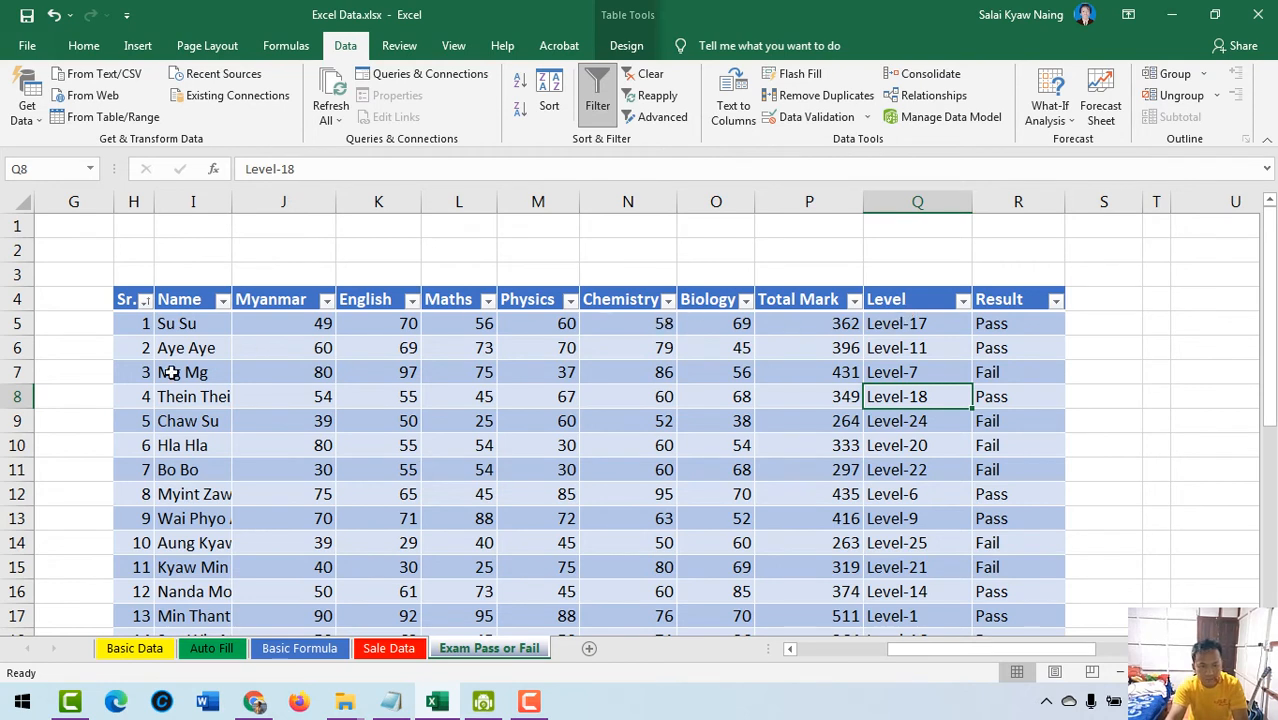
- Examine how the students' names and serial numbers match their Level entries in the re-sorted table
left_click(177, 323)
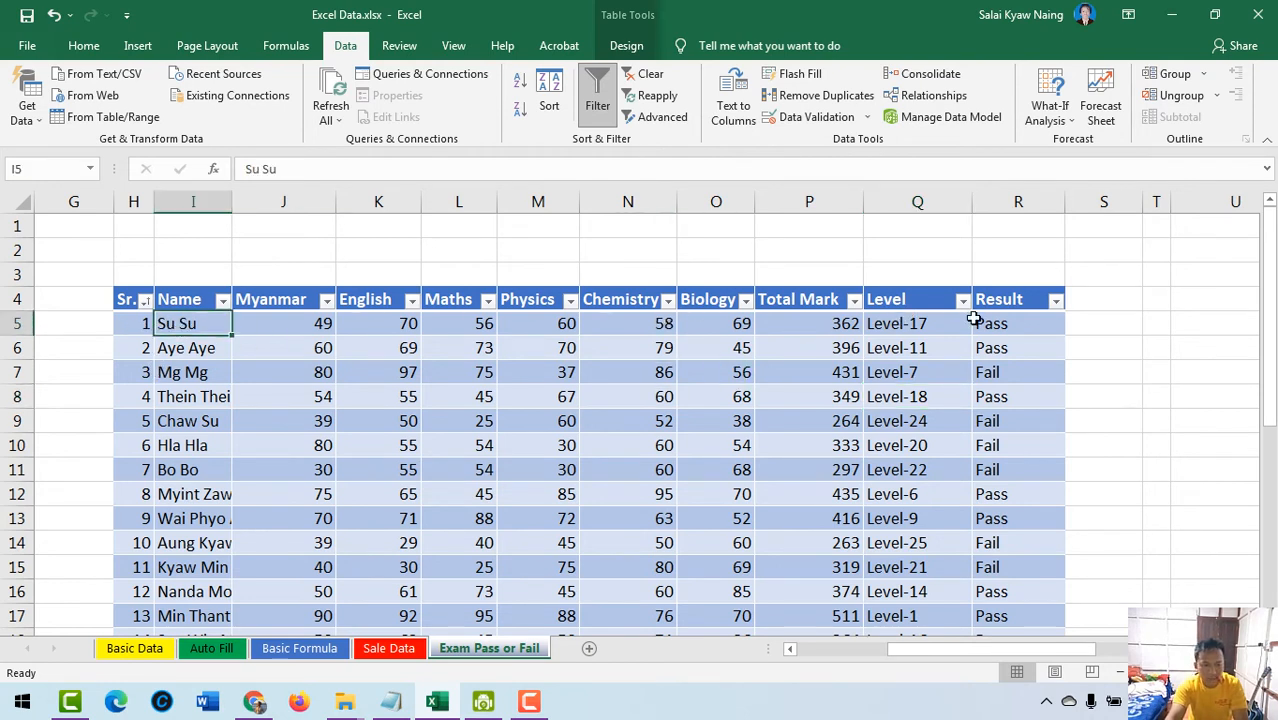
left_click(886, 322)
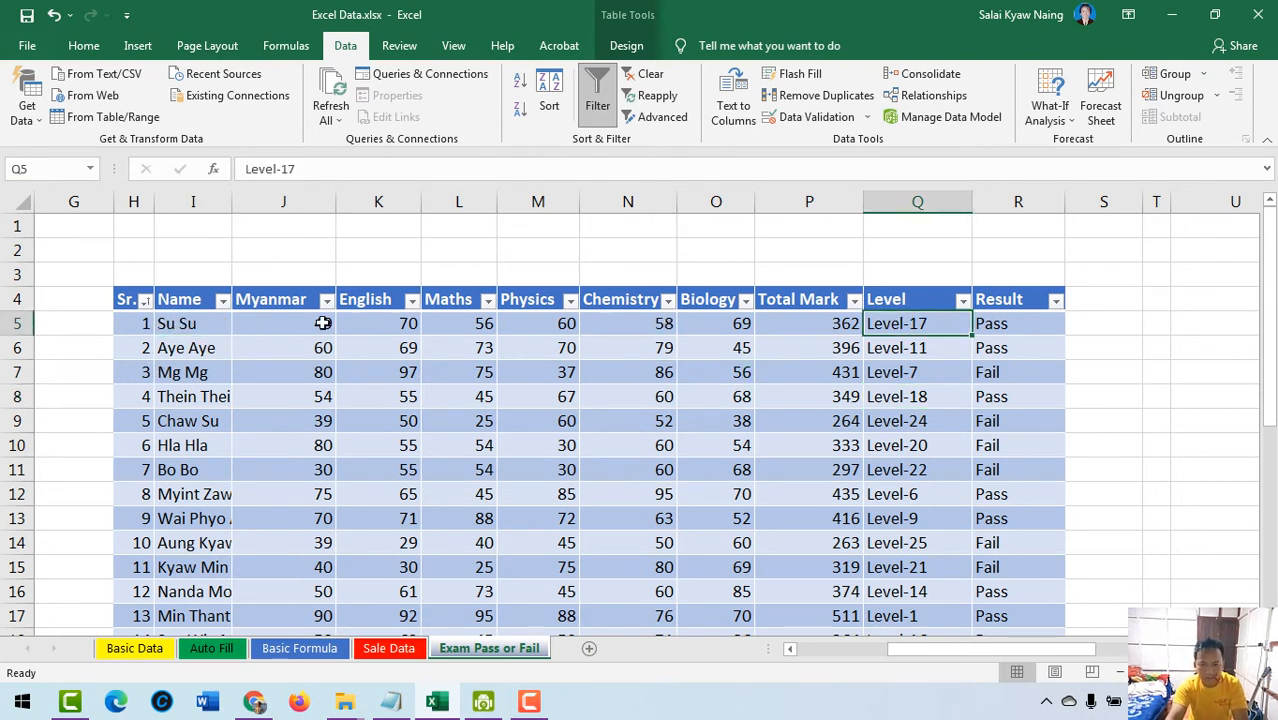
left_click(170, 445)
scroll(900, 520, "down", 1)
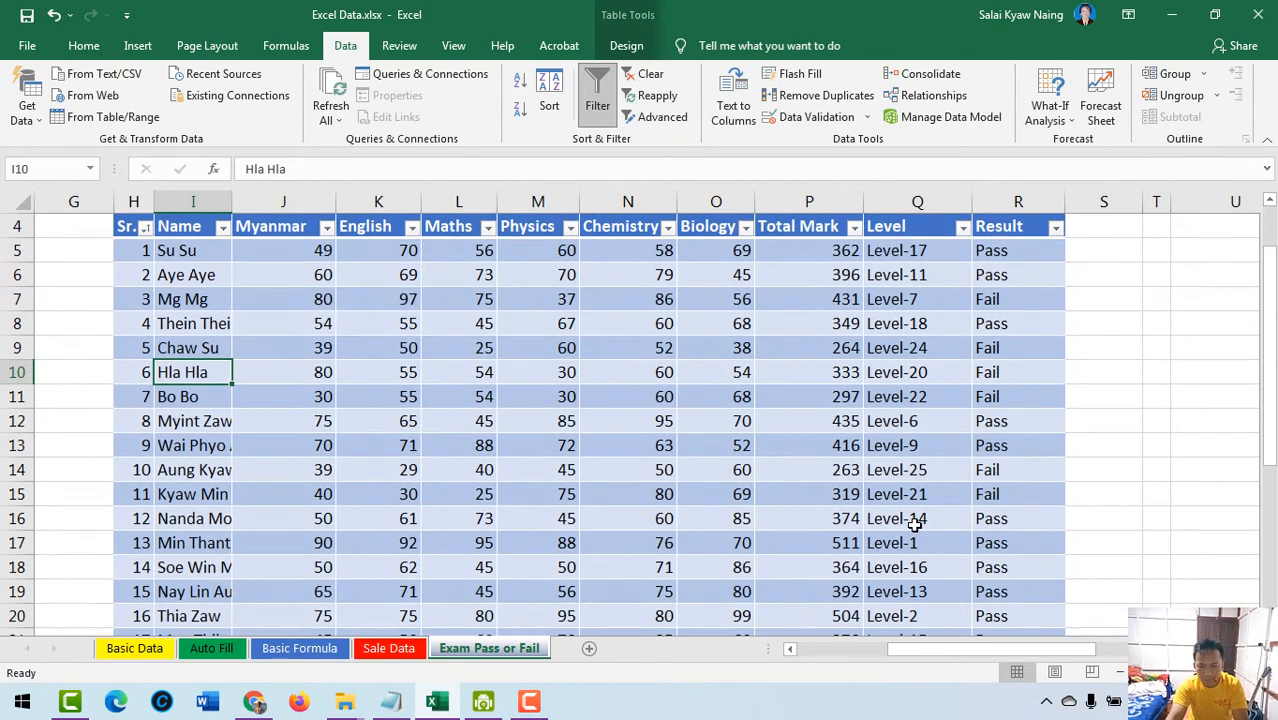
left_click(187, 543)
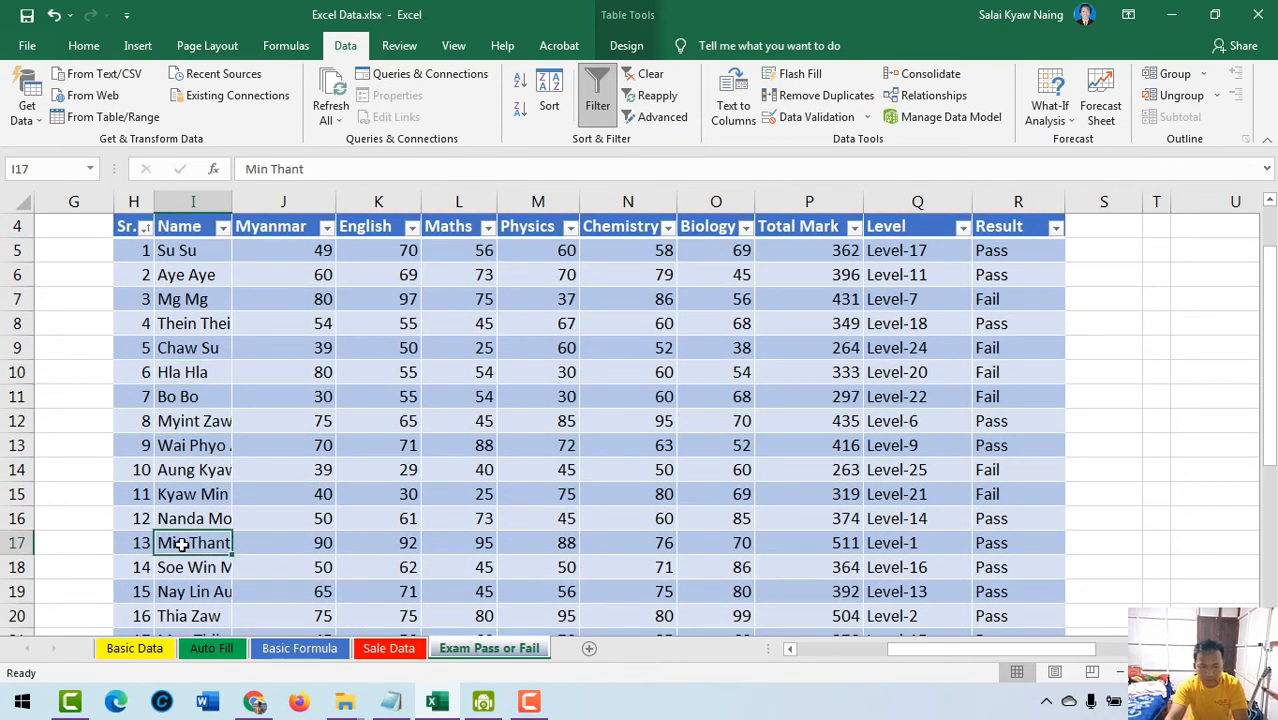
left_click(917, 545)
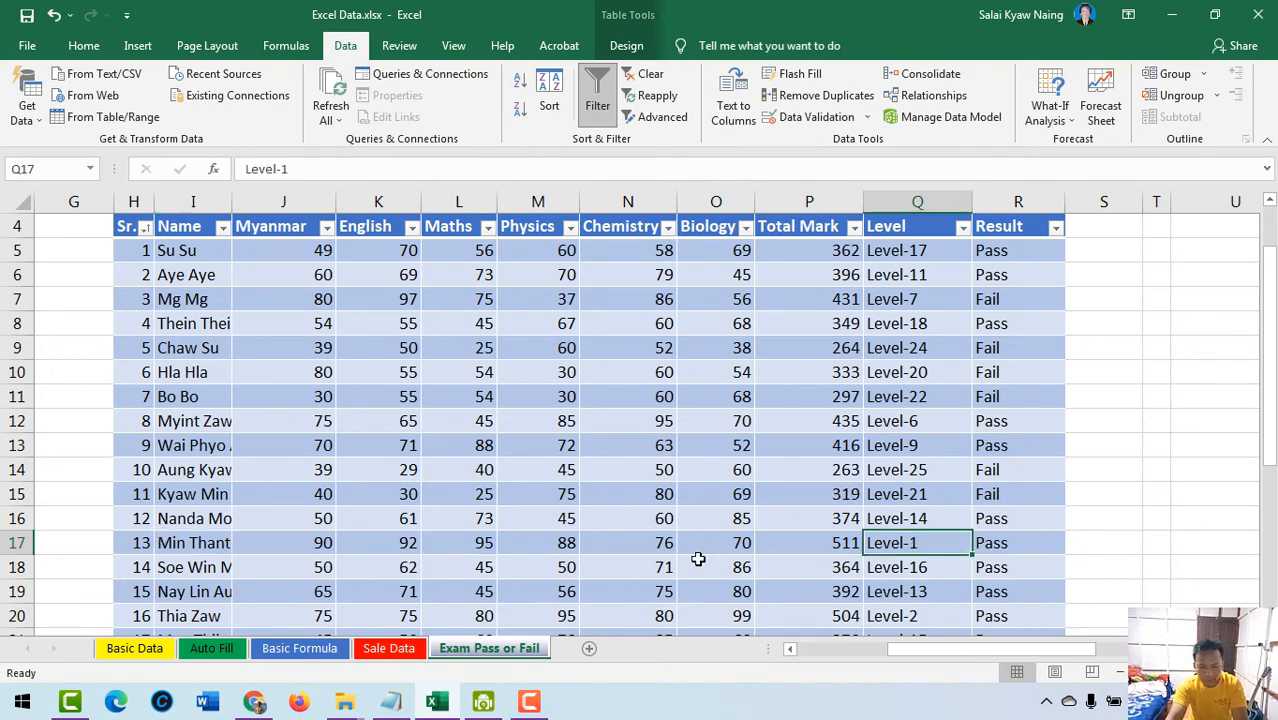
left_click(180, 545)
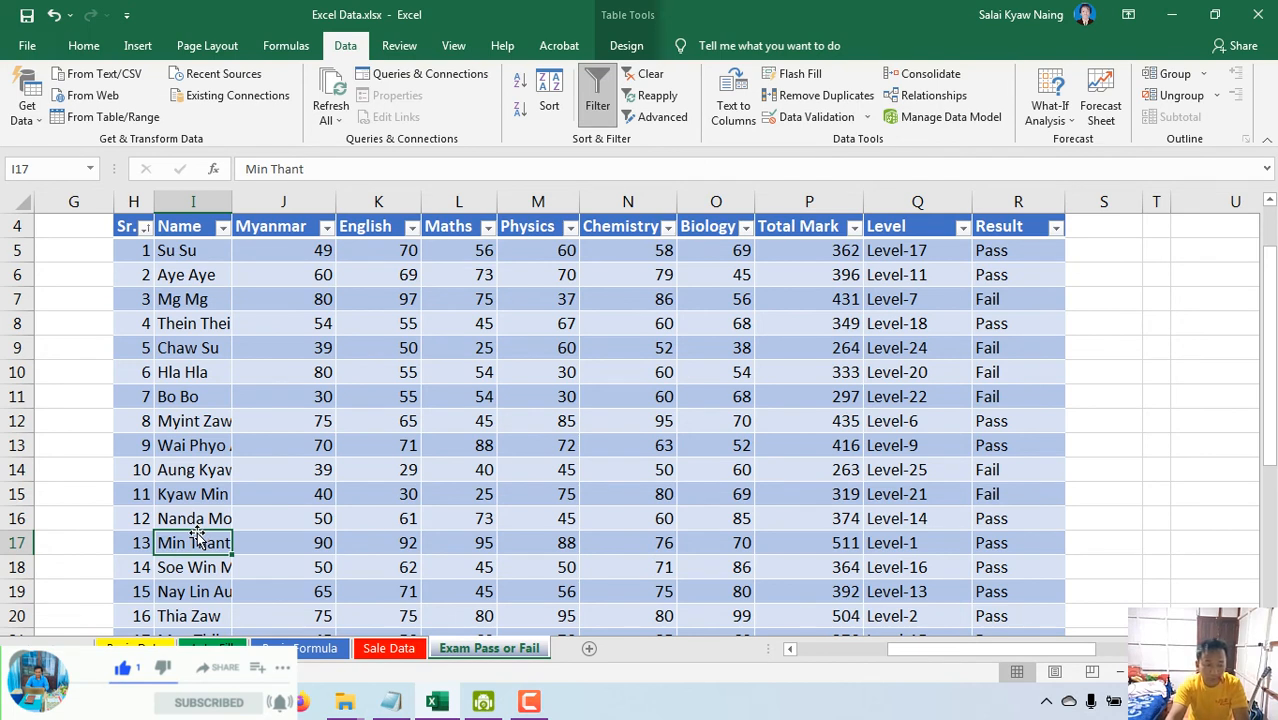
left_click(136, 549)
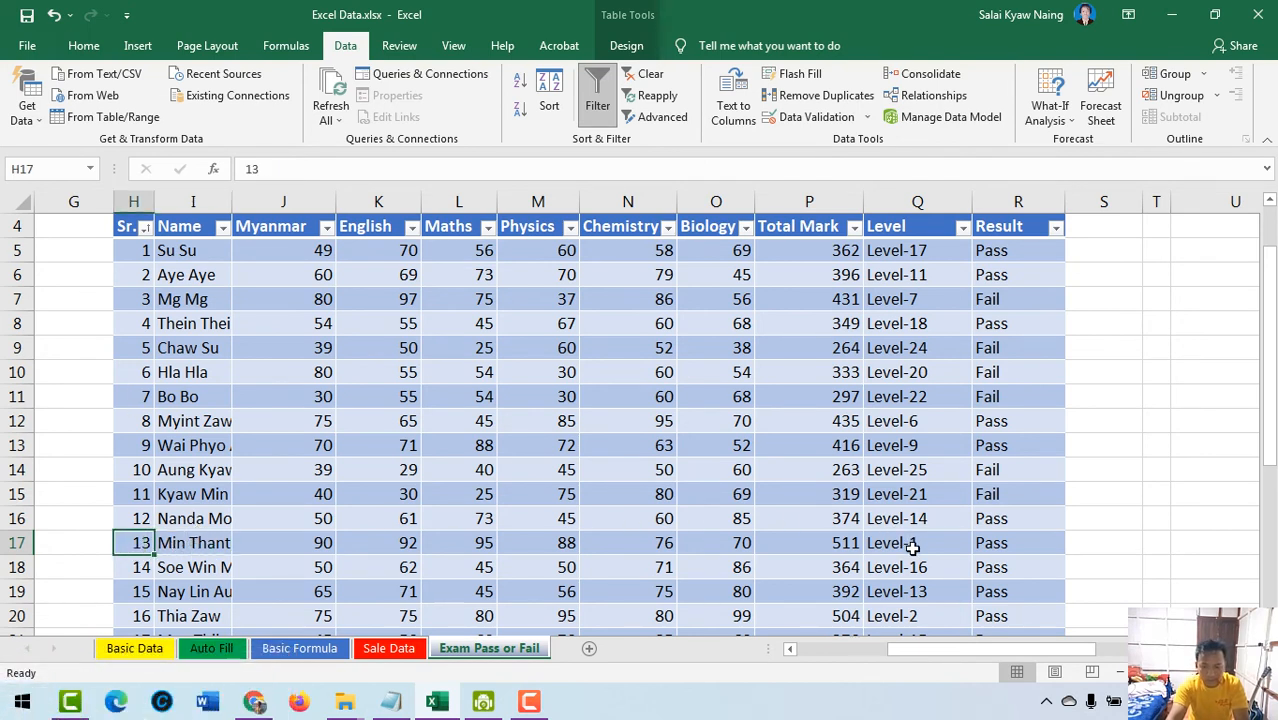
left_click(912, 548)
scroll(608, 540, "up", 1)
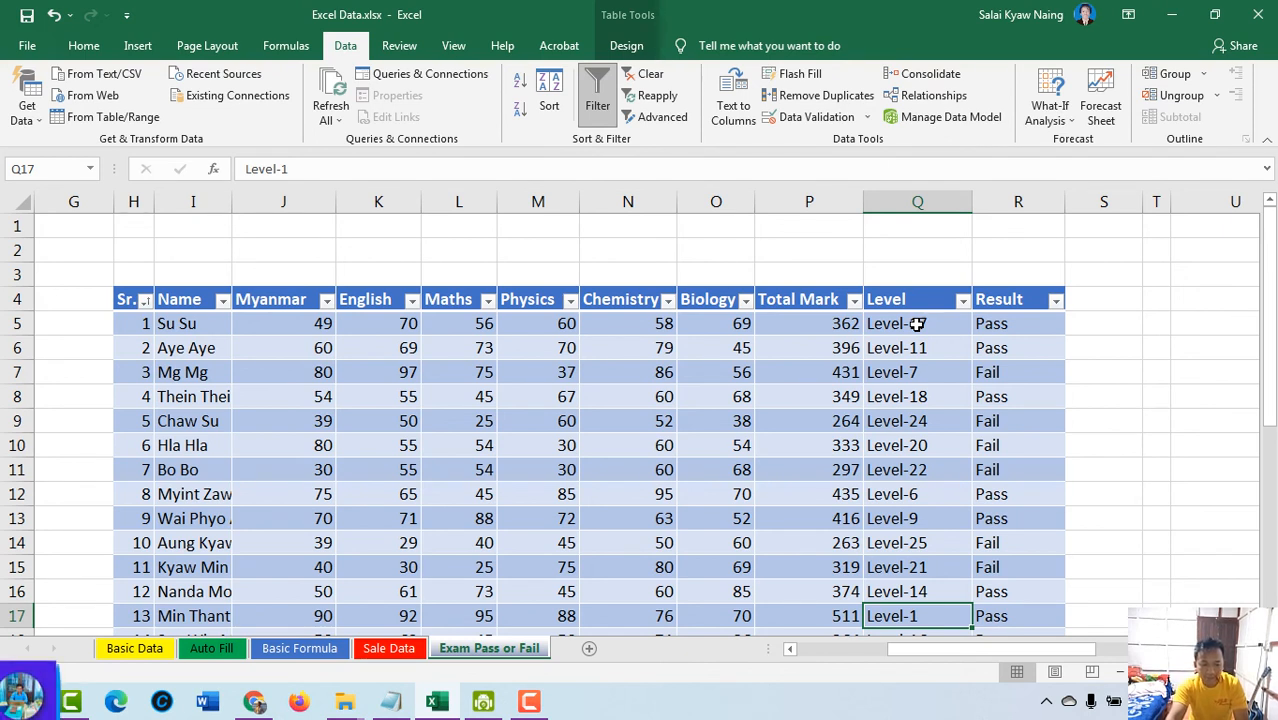
left_click_drag(904, 325, 928, 567)
left_click(903, 469)
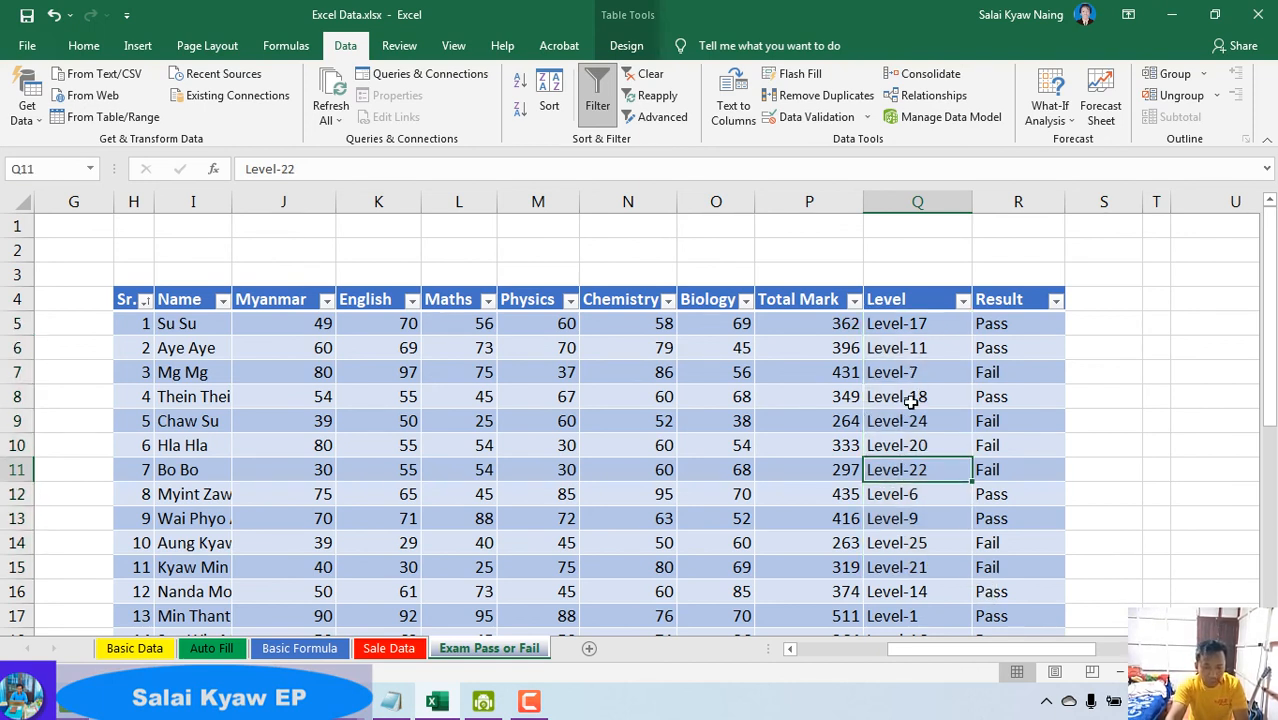
left_click(540, 700)
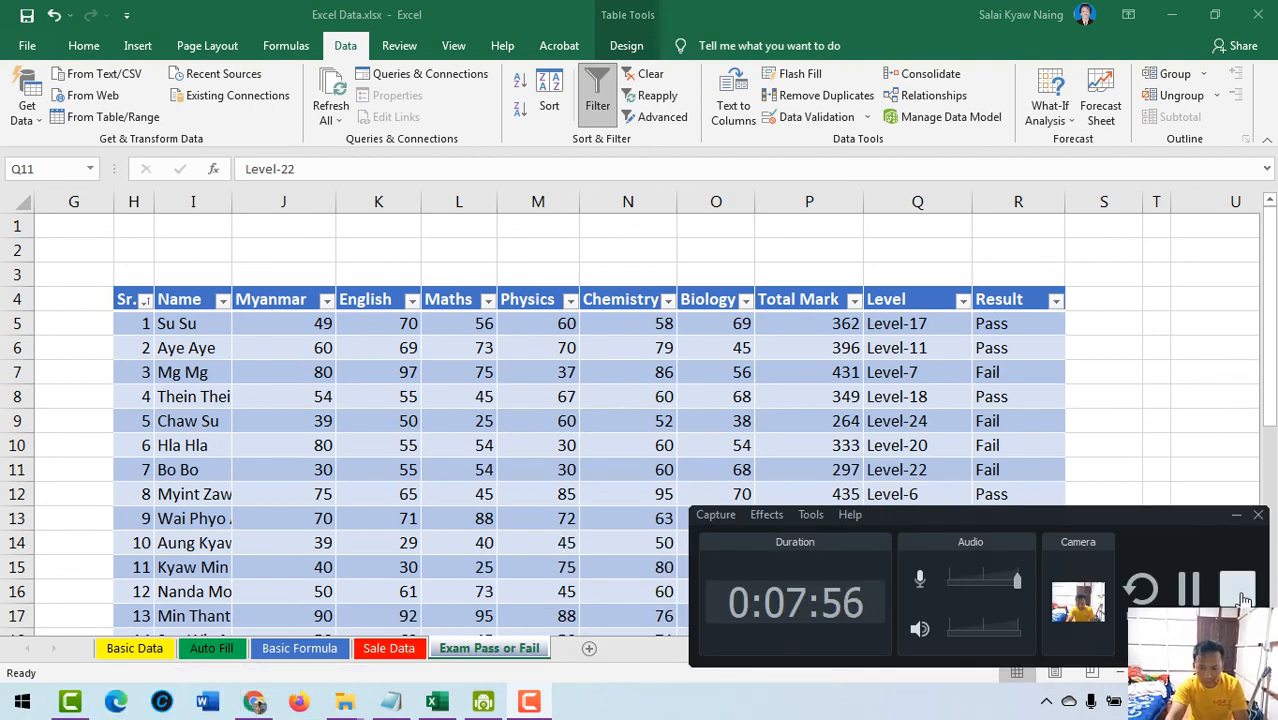
left_click(1240, 592)
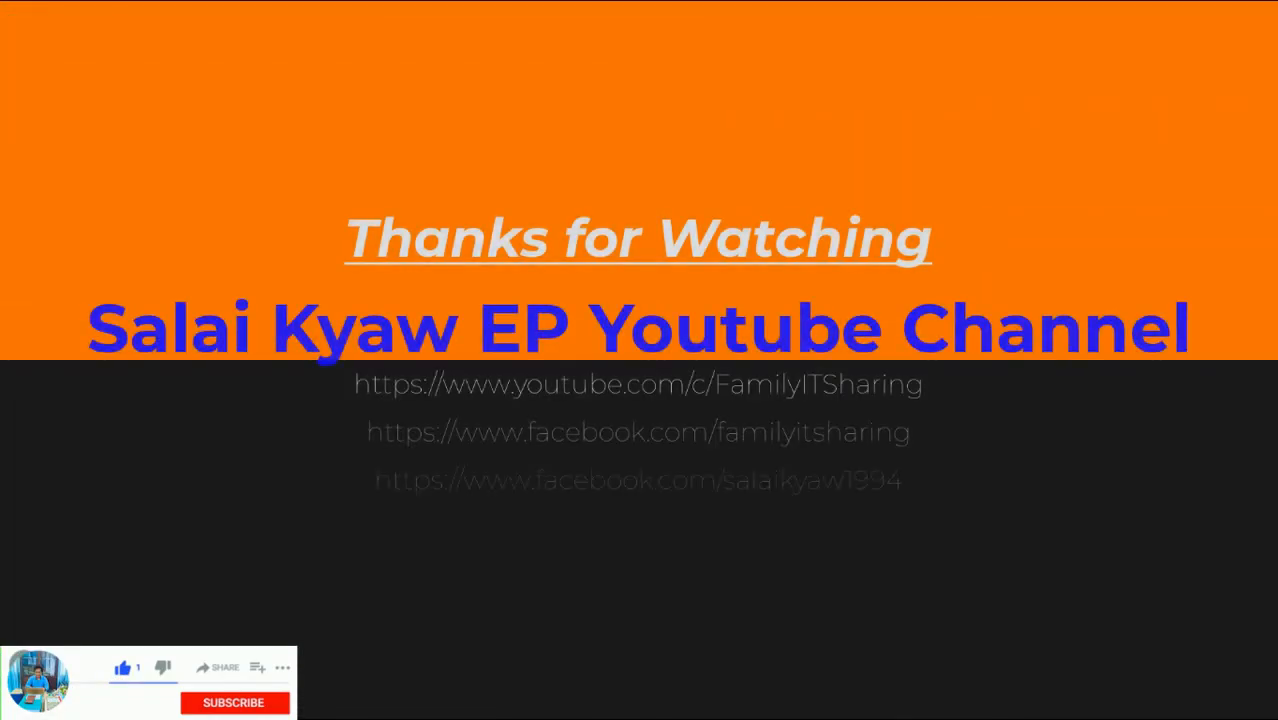